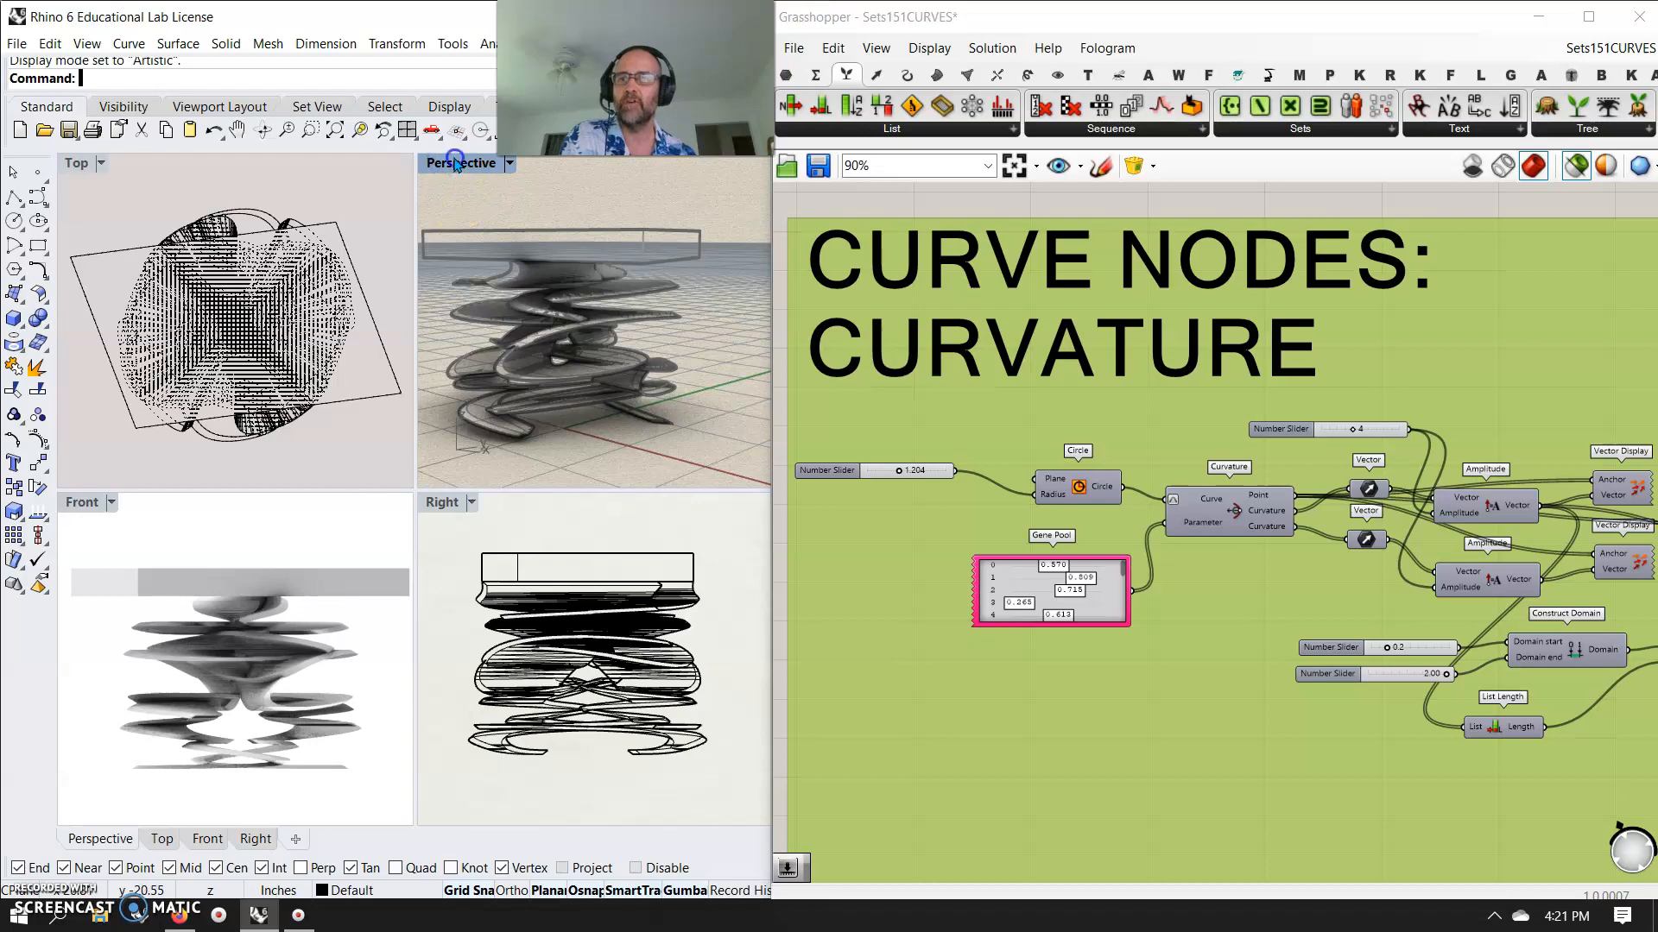
- Maximize the Perspective viewport, hide all of its baked geometry, and set its display mode to Shaded
right_click_drag(340, 510, 709, 527)
right_click_drag(602, 542, 536, 602)
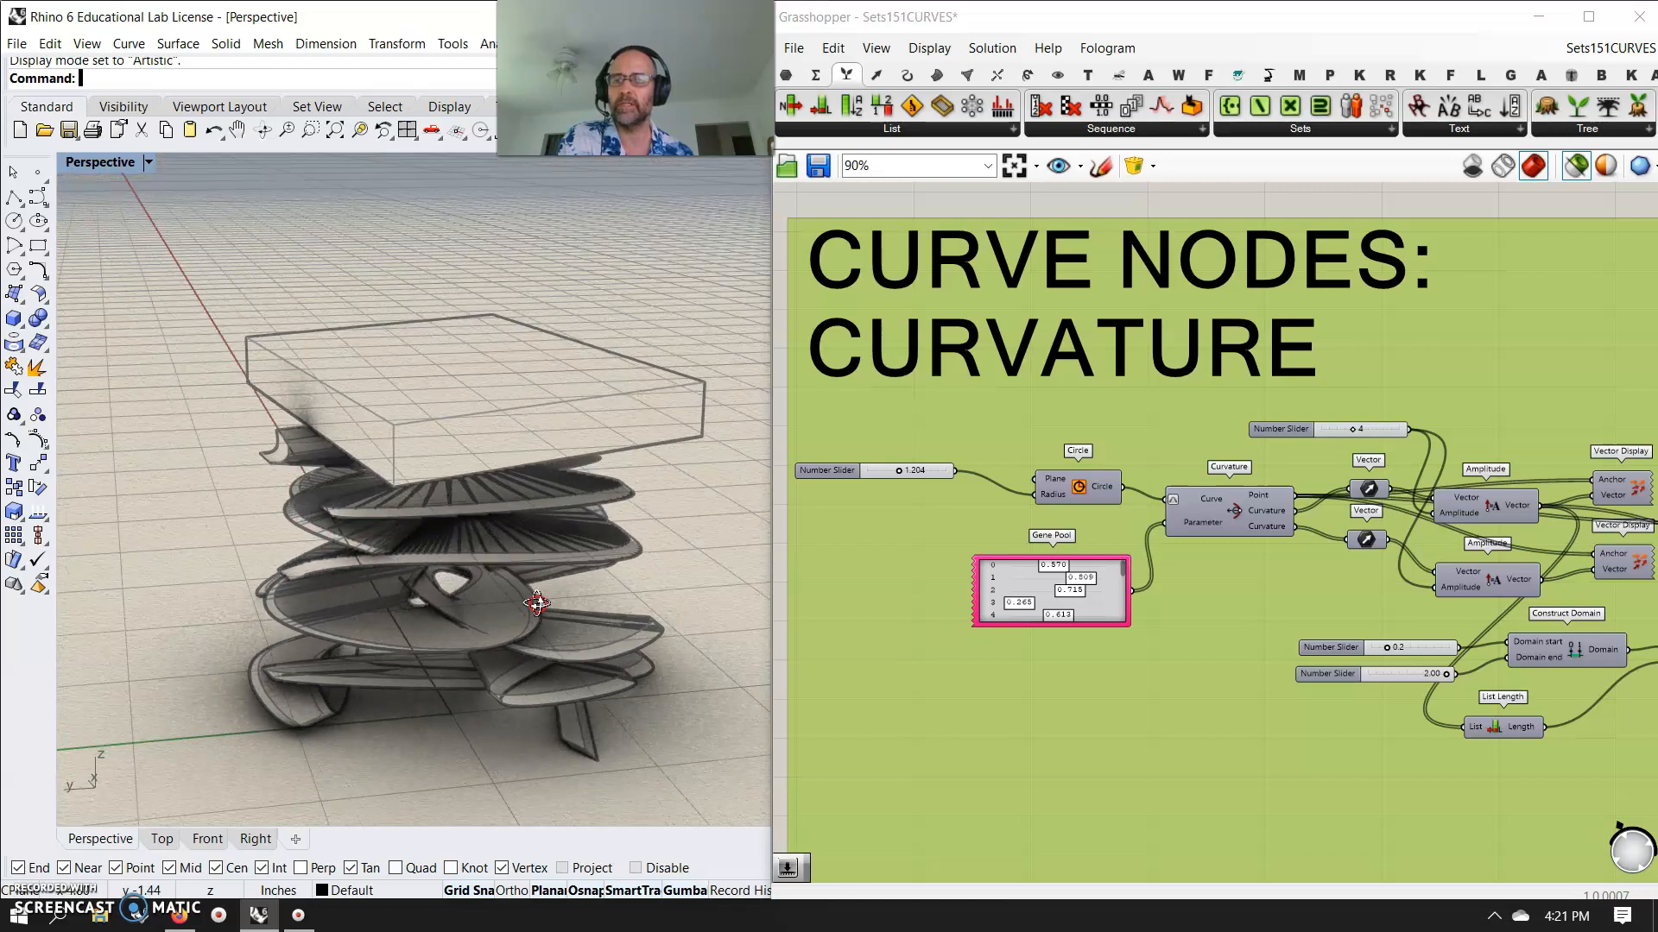
left_click(118, 109)
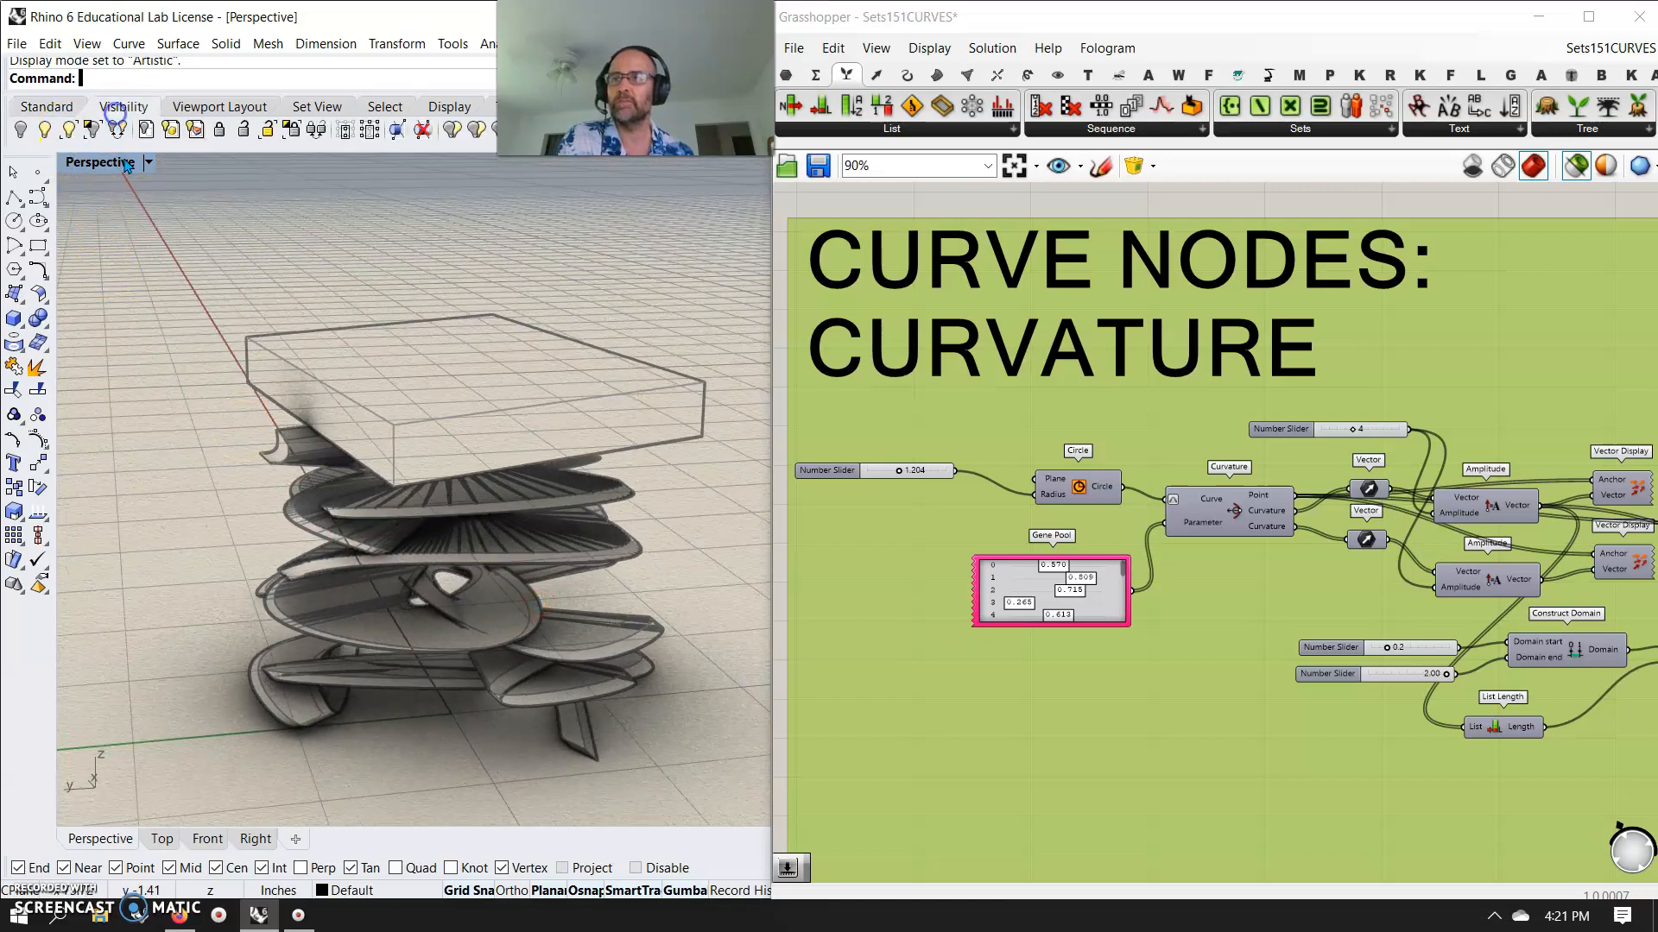
left_click_drag(705, 767, 190, 188)
left_click(20, 132)
left_click(95, 162)
left_click(97, 233)
- Preview the Circle component, followed by the points the Curvature component places on the circle
left_click(918, 653)
left_click(1077, 486)
left_click(1078, 623)
right_click_drag(1066, 715, 1061, 656)
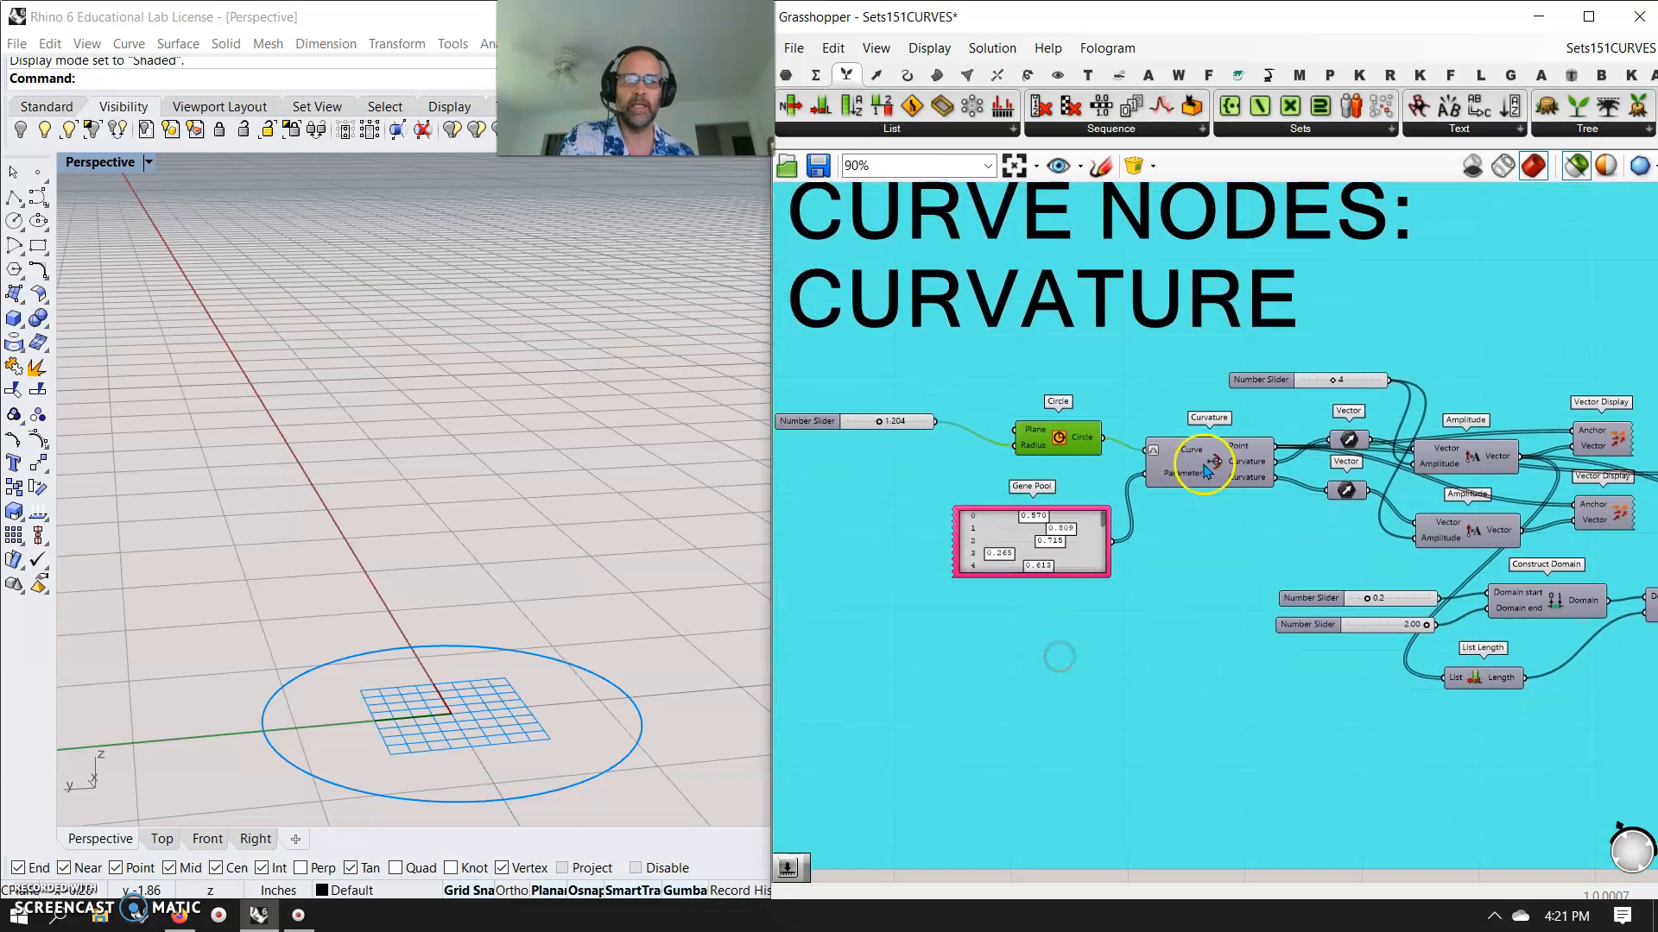
left_click(1215, 464)
right_click_drag(644, 780, 670, 766)
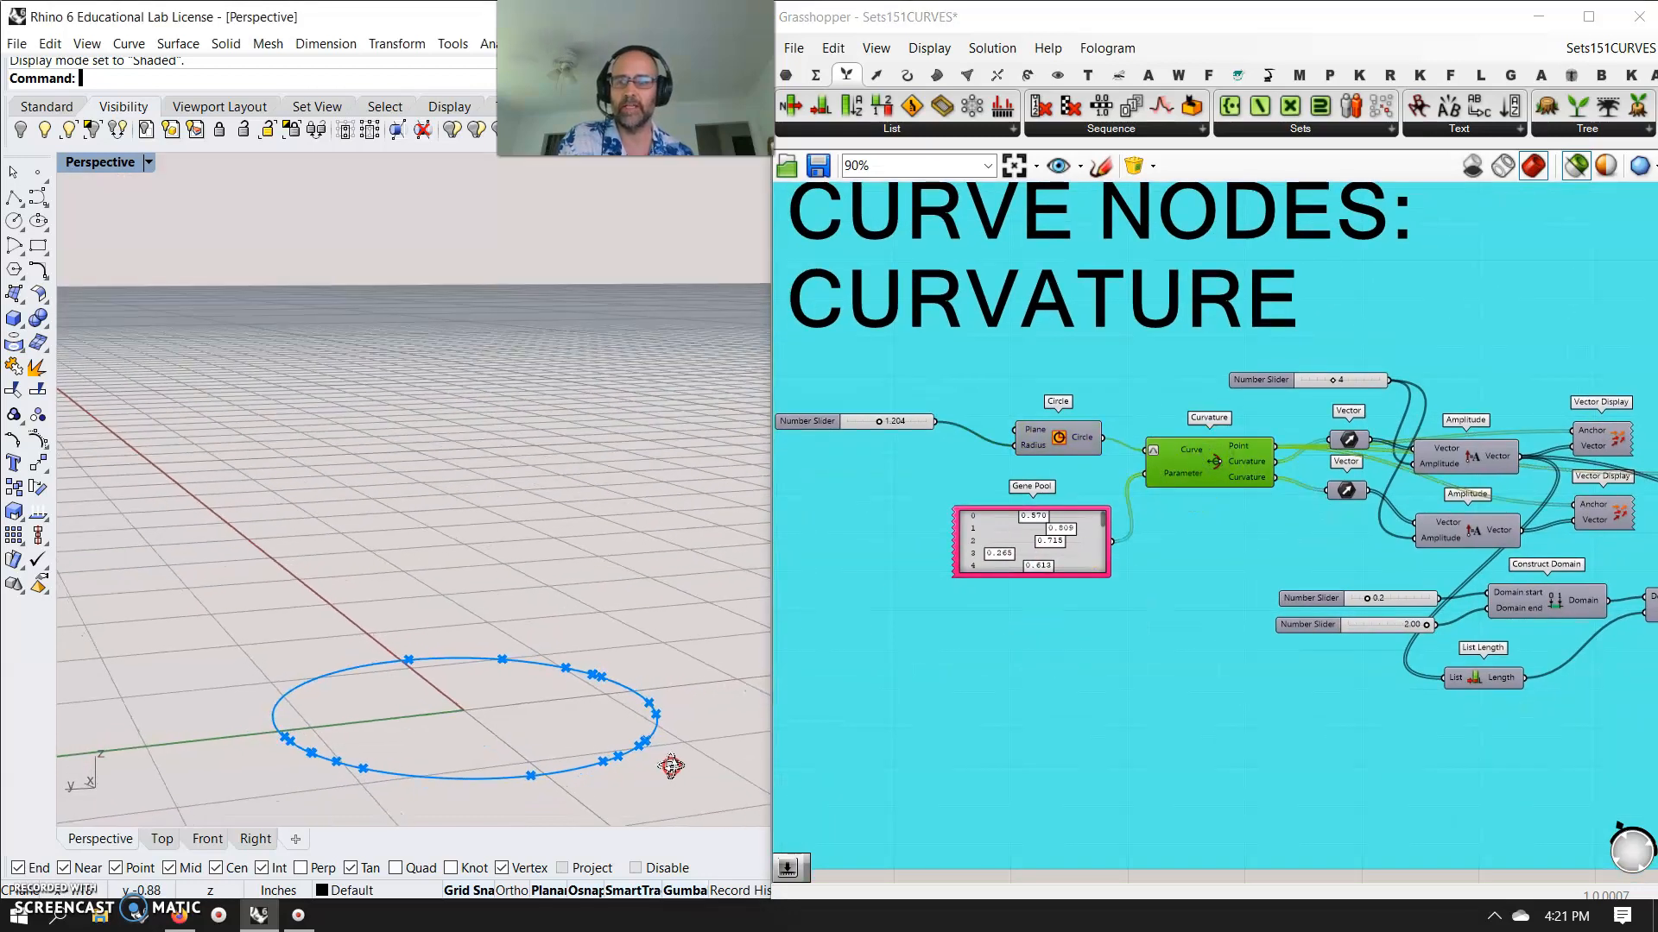
- Enlarge the Gene Pool so all its sliders fit, and preview the Curvature component's points
left_click_drag(1075, 563, 1052, 791)
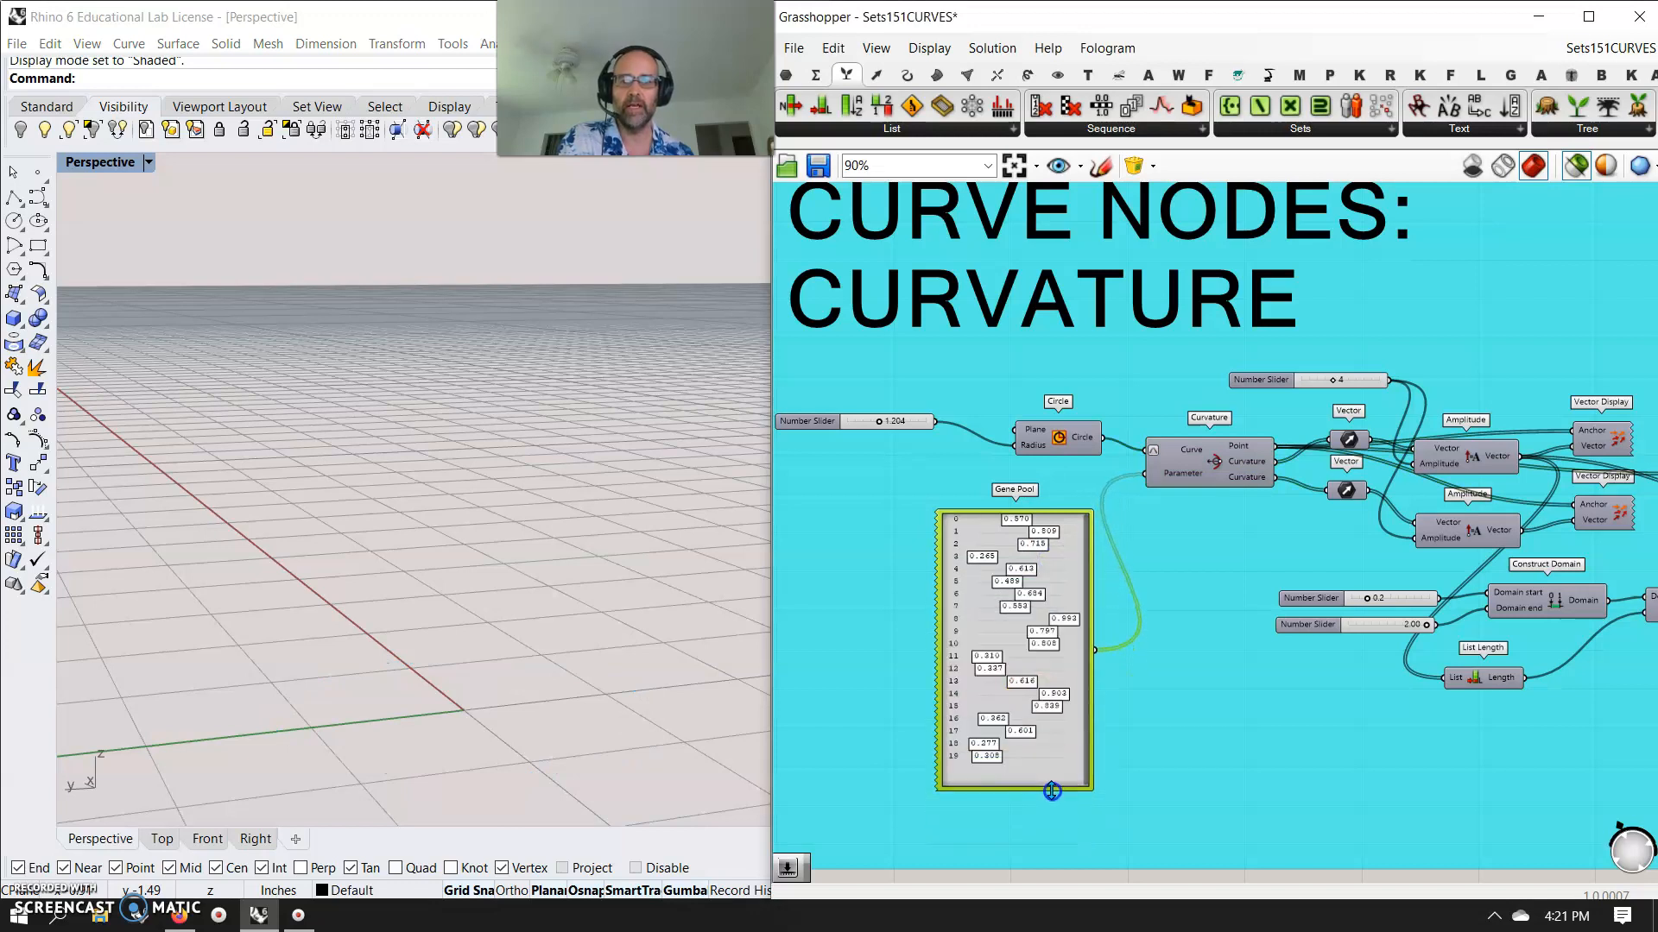
left_click(1219, 460)
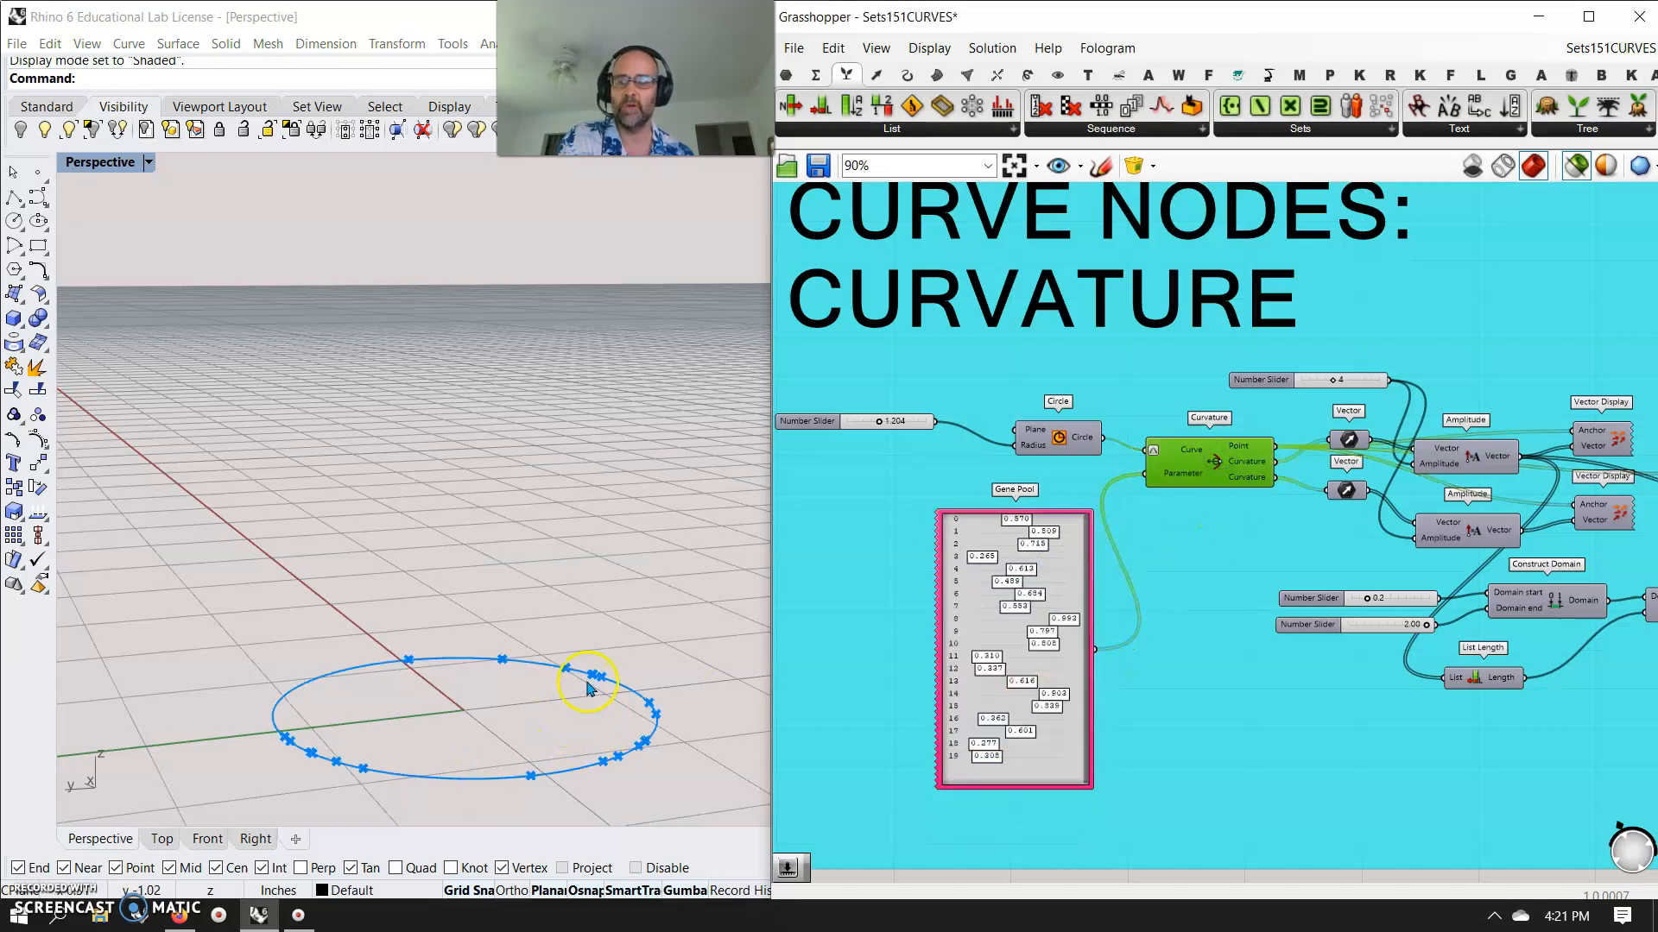
- Preview the Curvature, upper Amplitude and both Vector Display components together to examine the vectors on the circle
right_click_drag(1202, 750, 1109, 719)
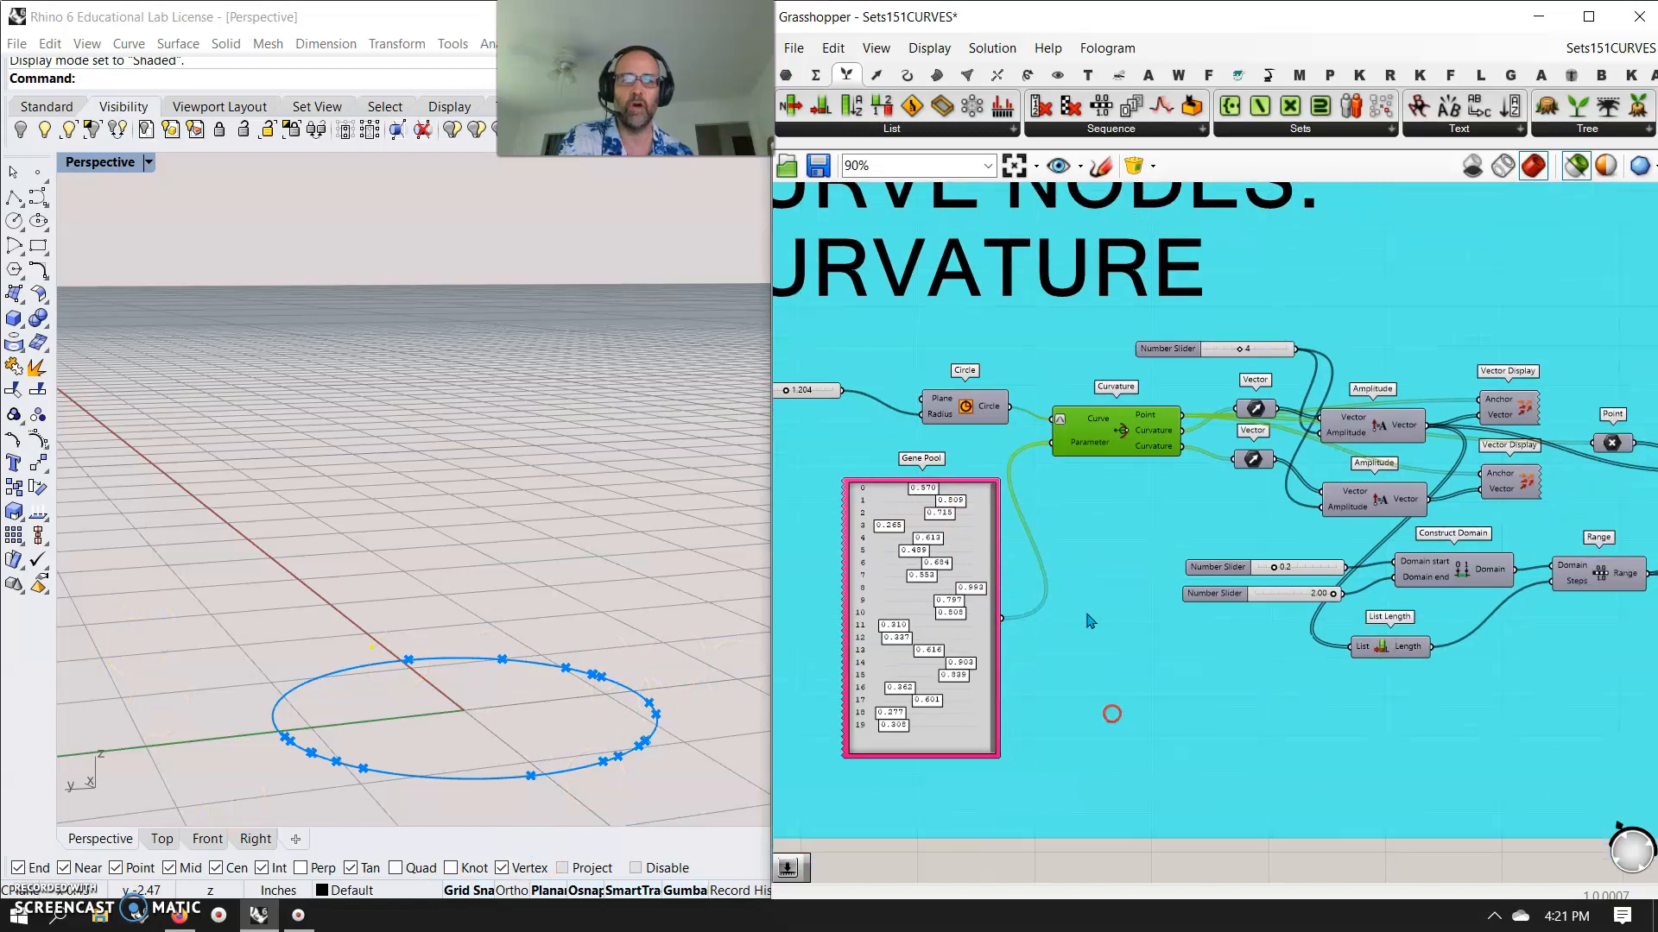
left_click(1255, 409)
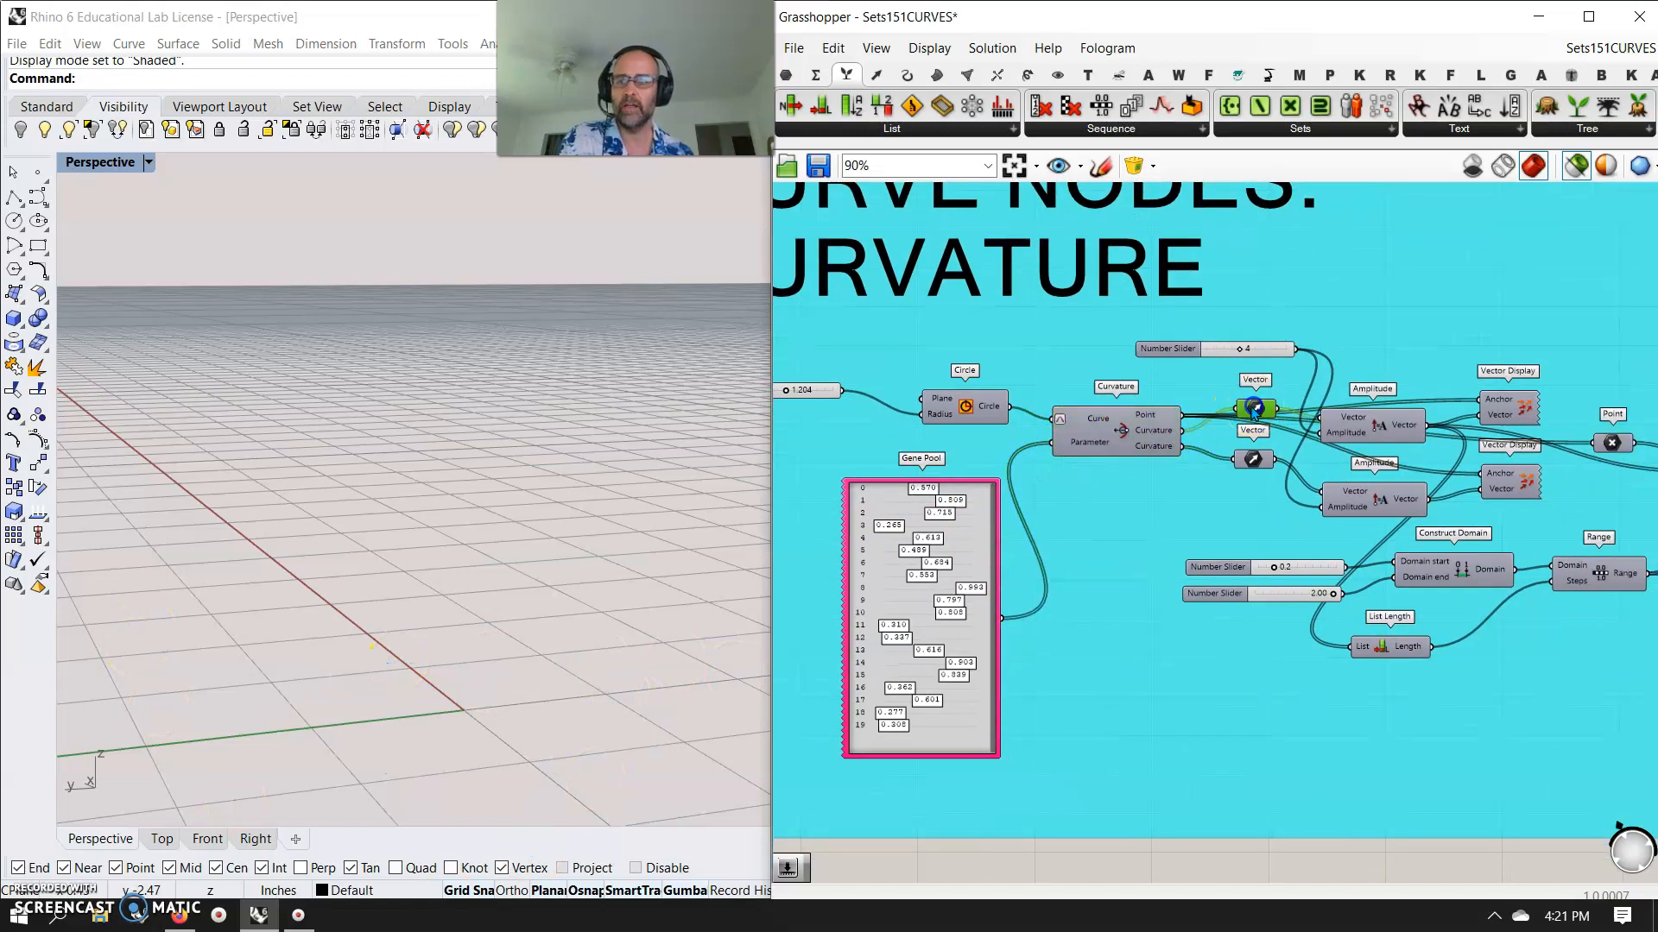
left_click(1251, 458)
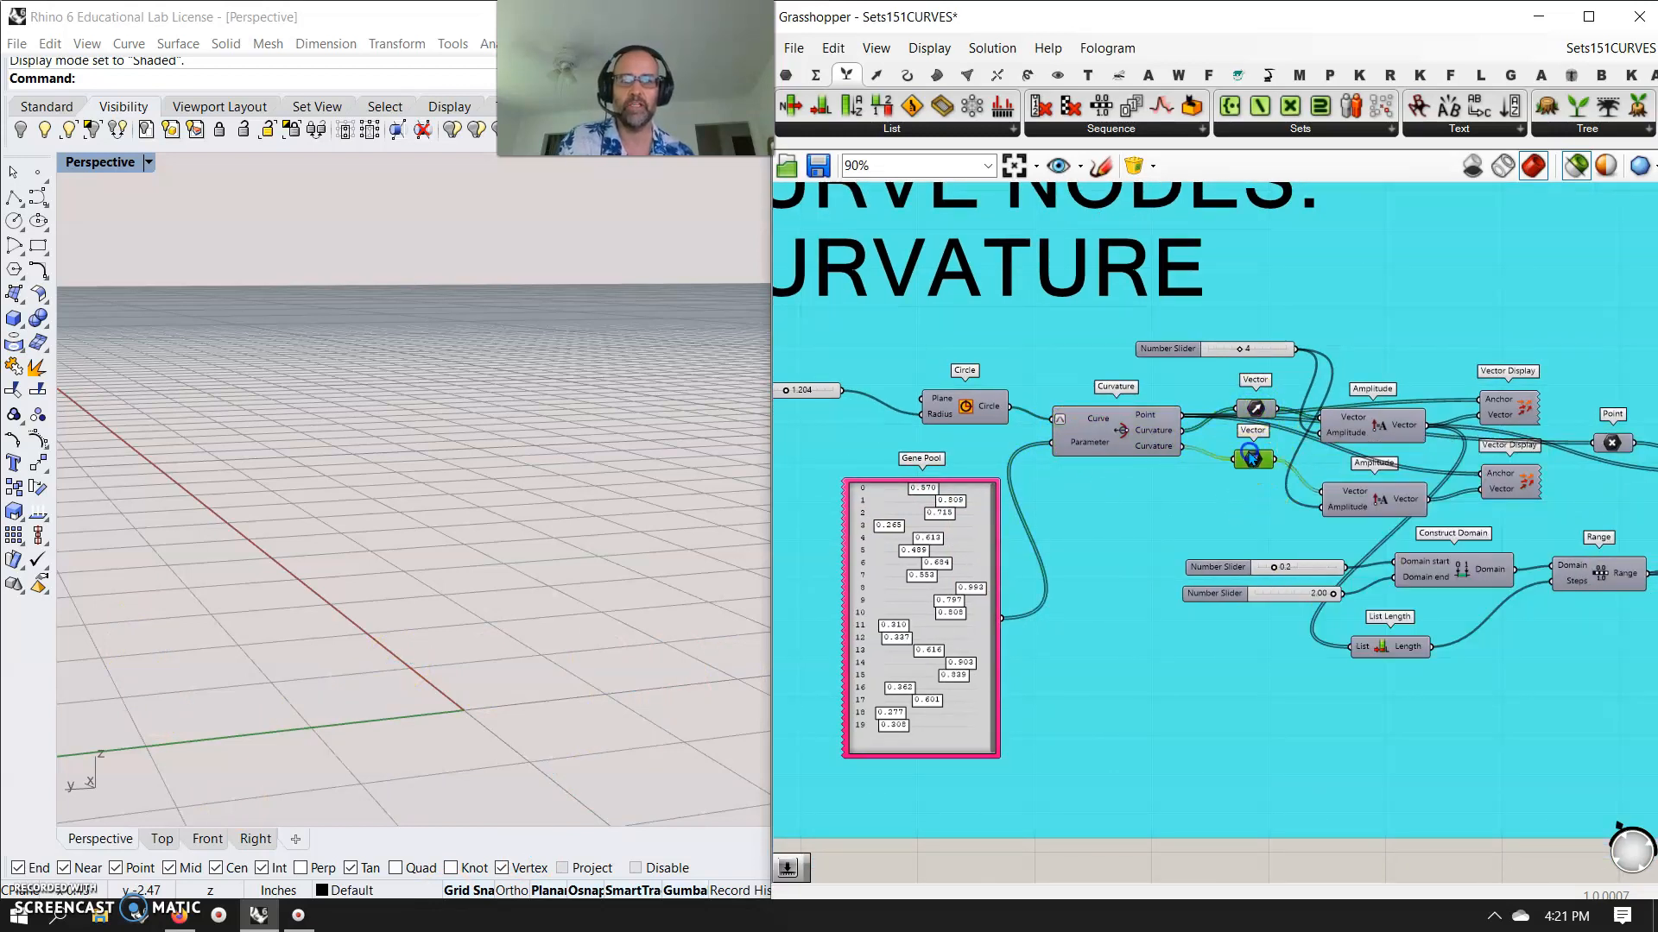
left_click(1099, 438)
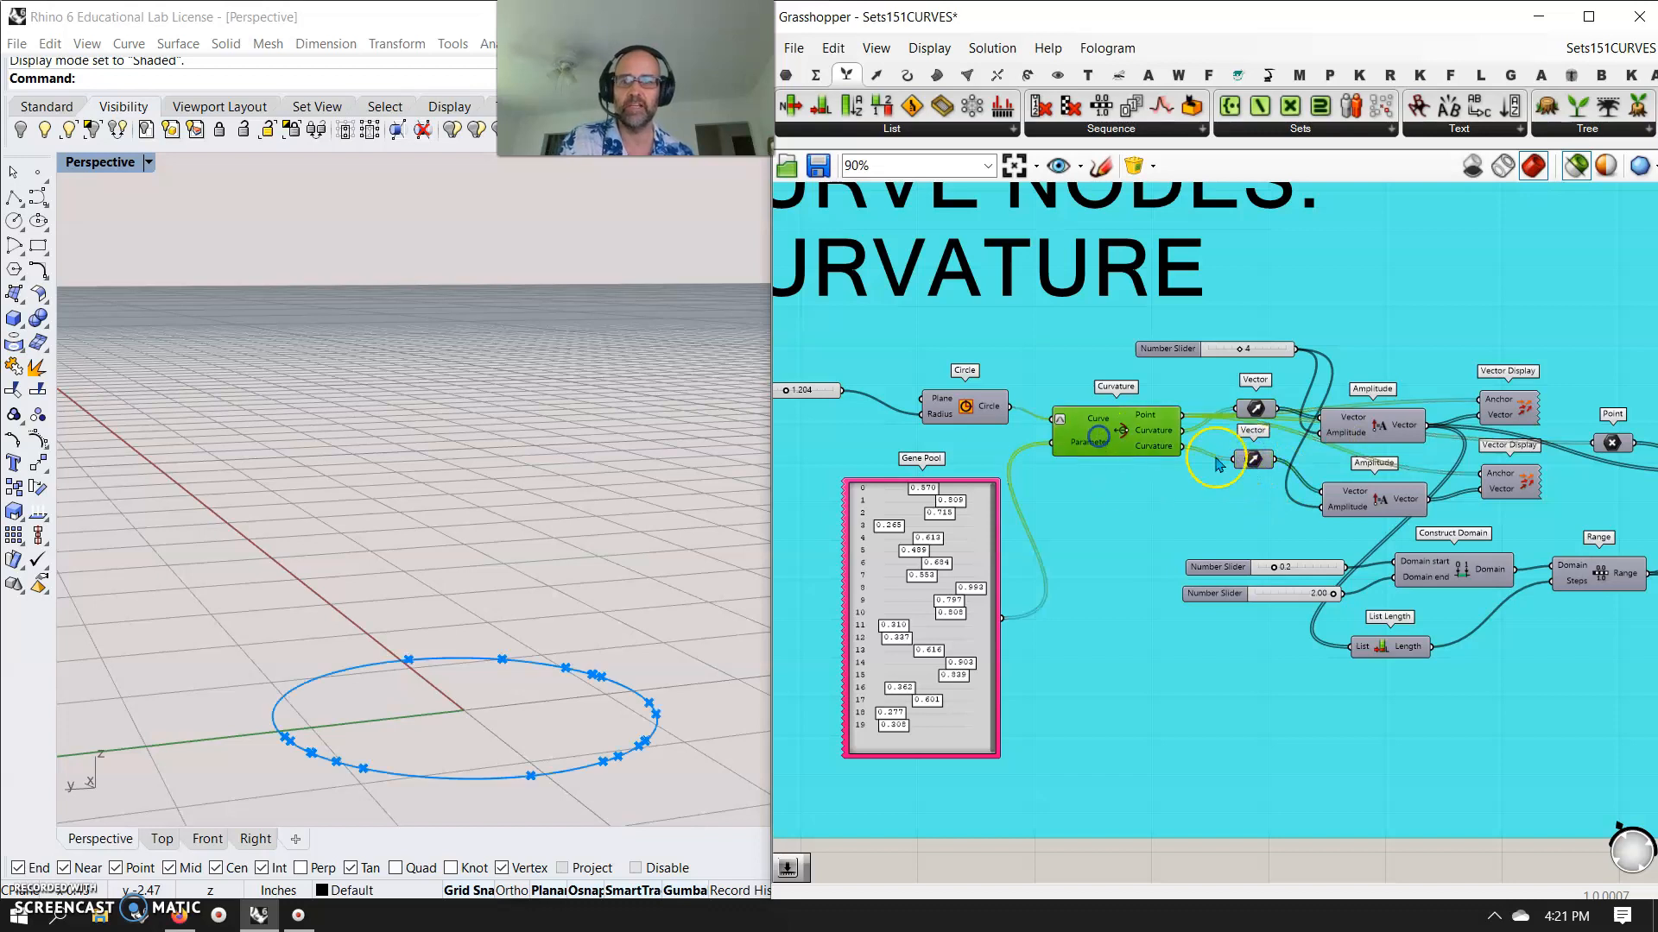
left_click(1347, 432, "shift")
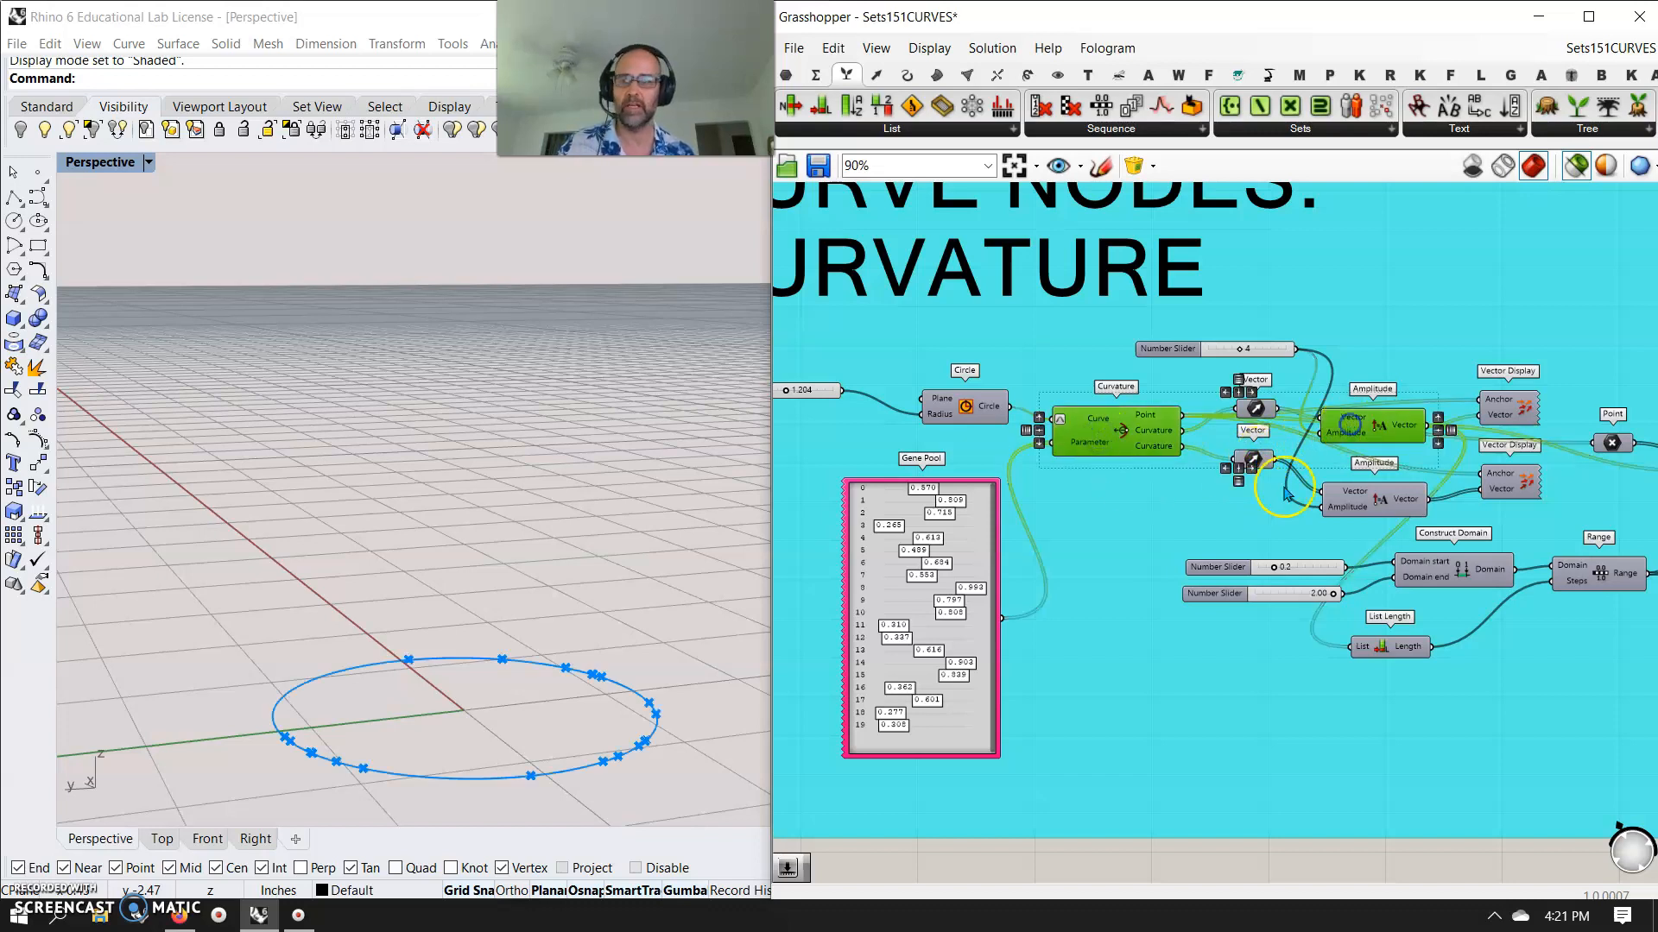
left_click(1507, 407, "shift")
left_click(1509, 491, "shift")
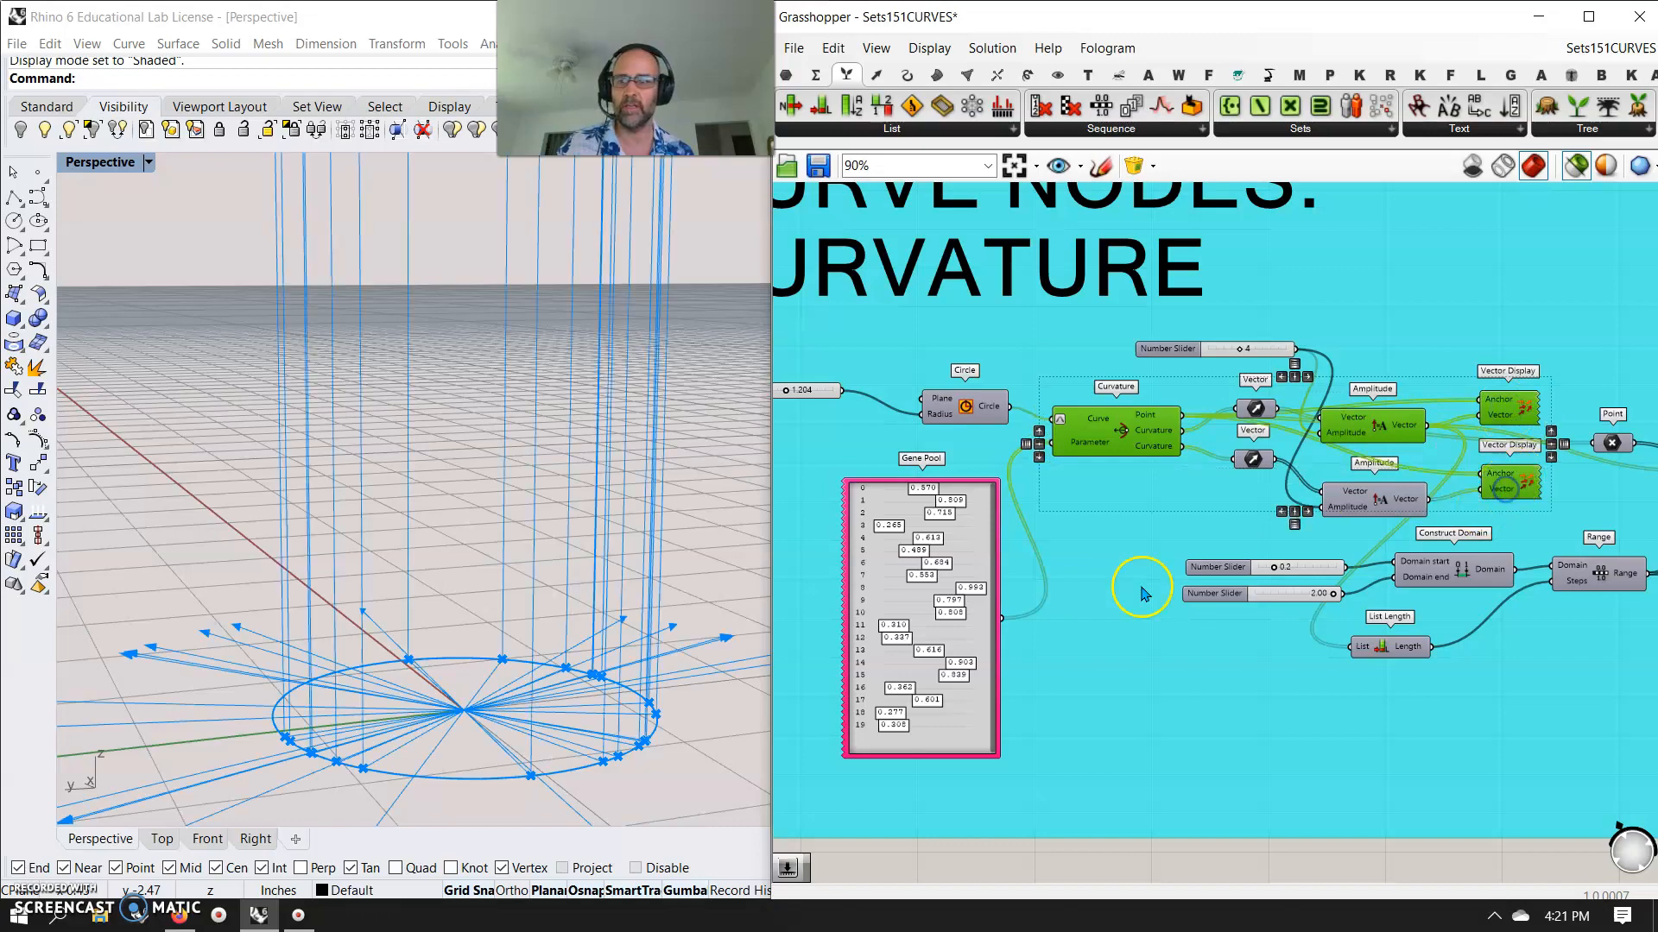
scroll(498, 596, "down", 5)
right_click_drag(570, 666, 462, 708)
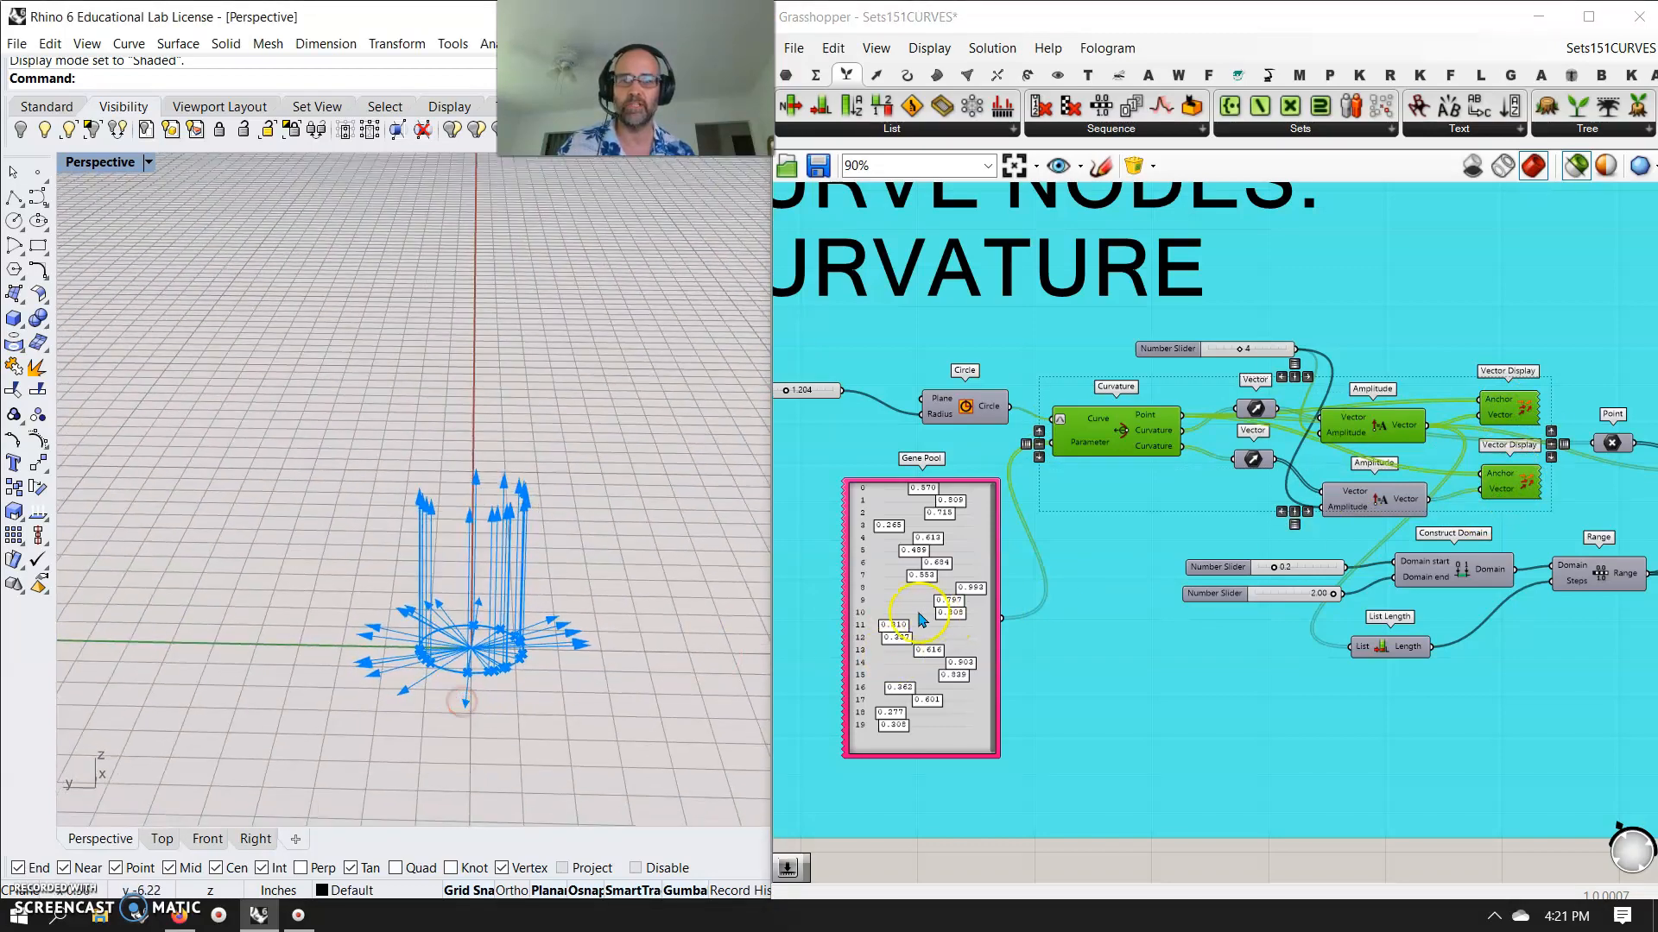
- Randomize the Gene Pool values twice to redistribute the points and vectors around the circle
right_click(882, 593)
left_click(944, 771)
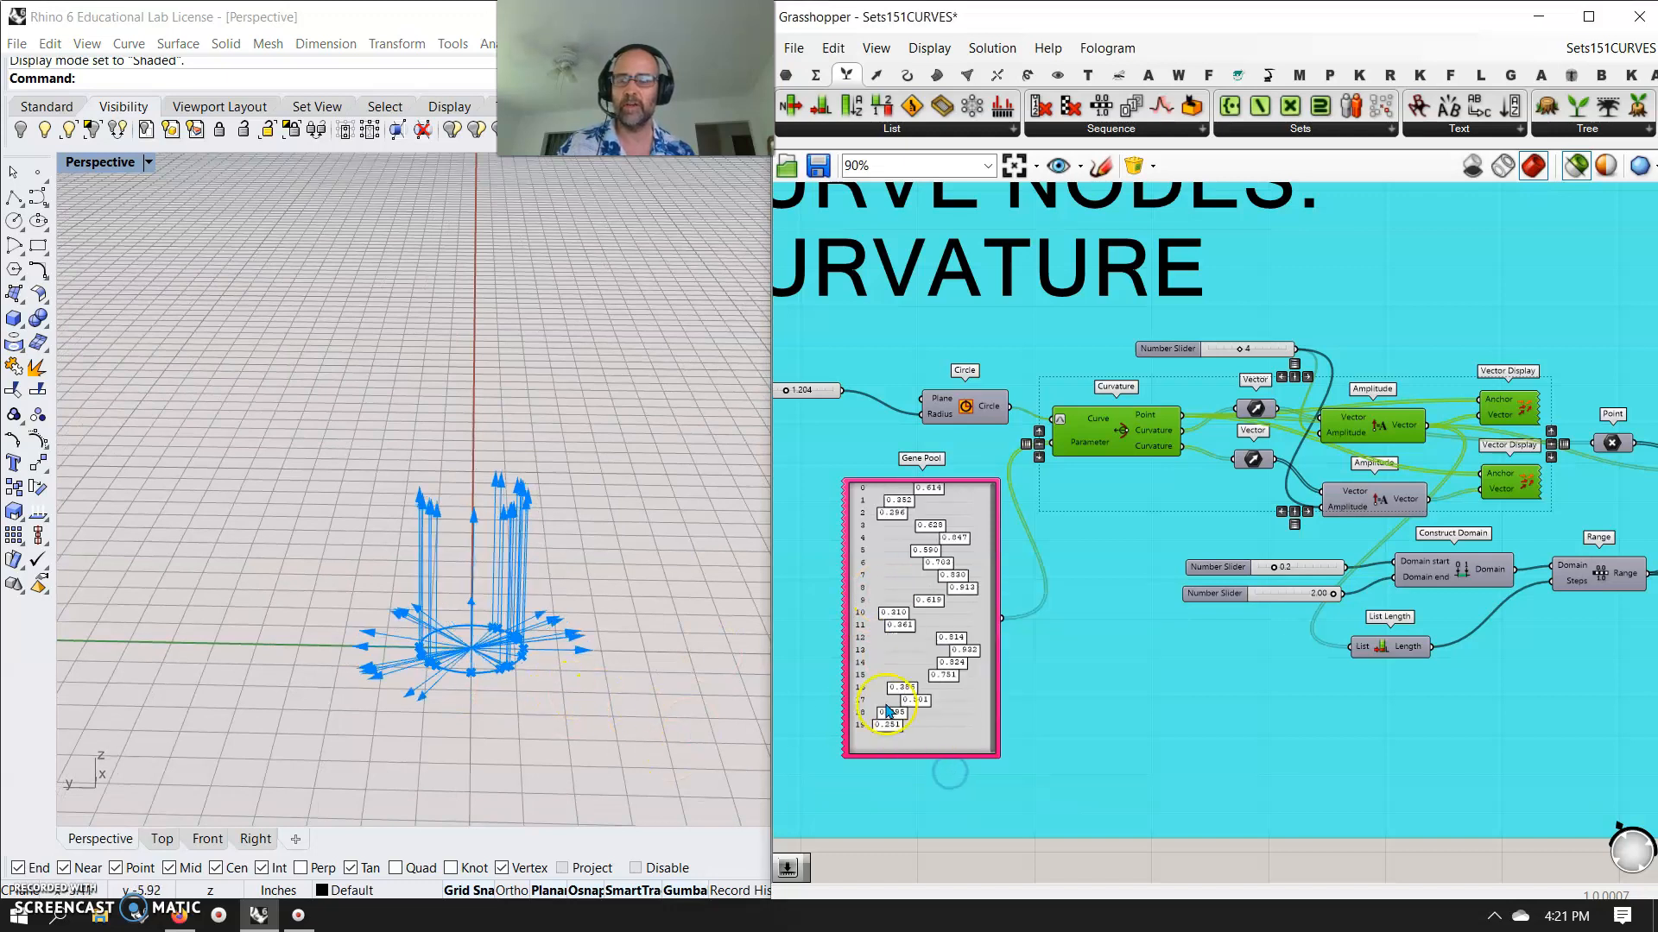
right_click(935, 741)
left_click(993, 853)
right_click_drag(655, 696, 751, 691)
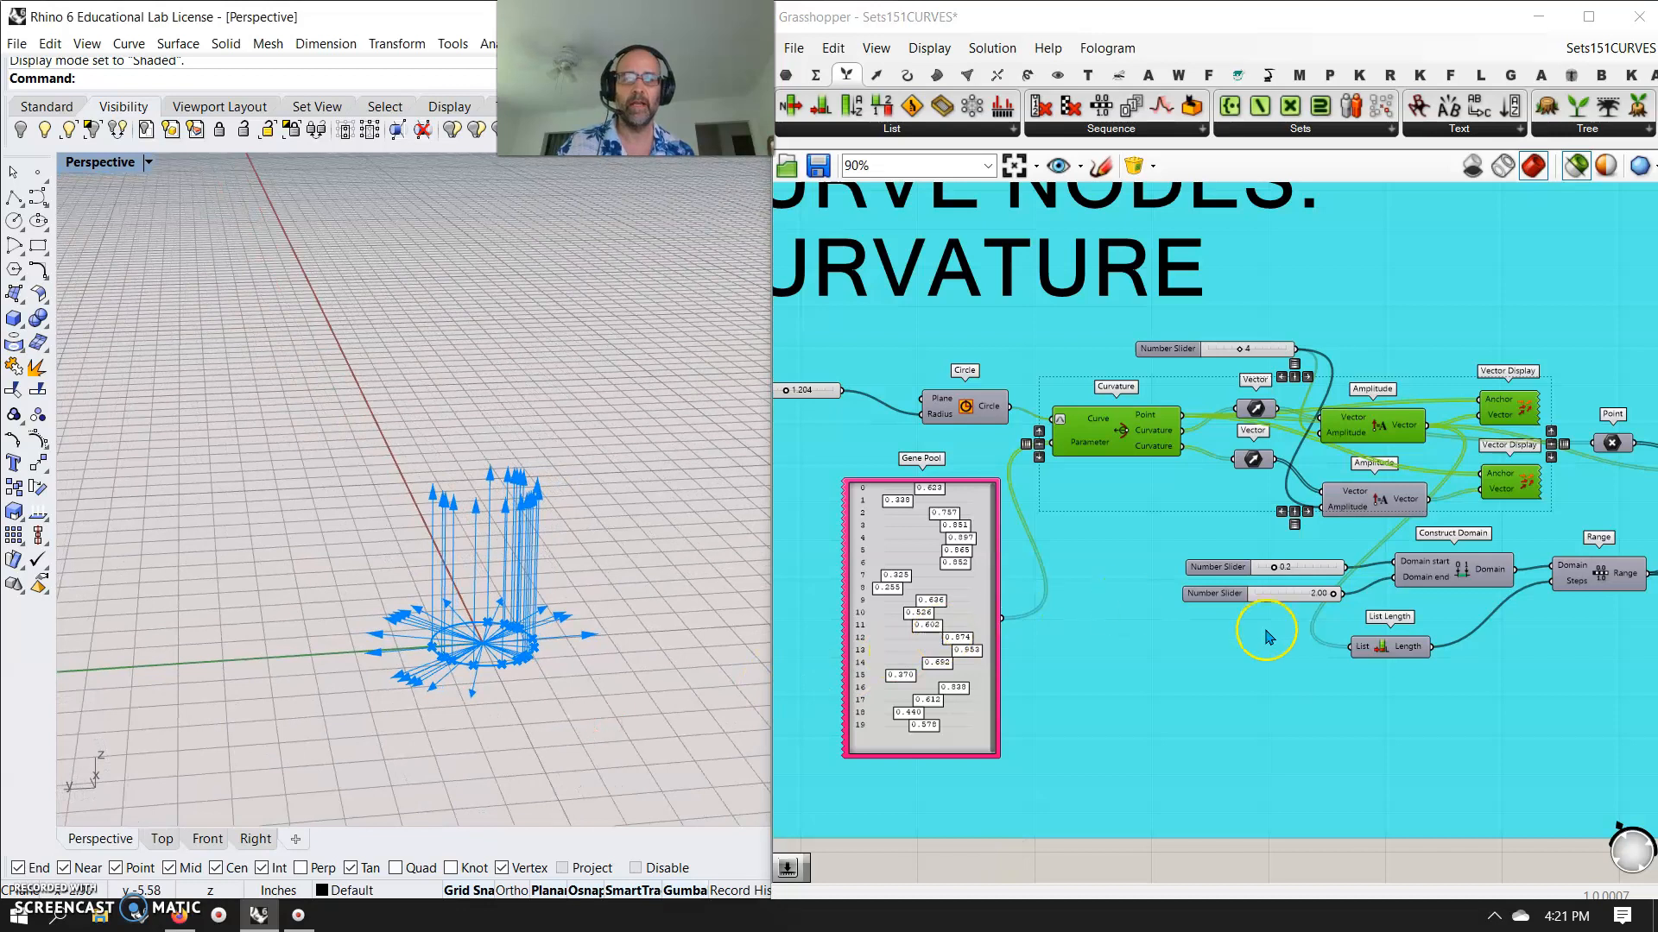
- Remove the coloured group surrounding the curvature definition's components
right_click_drag(1260, 724, 1079, 691)
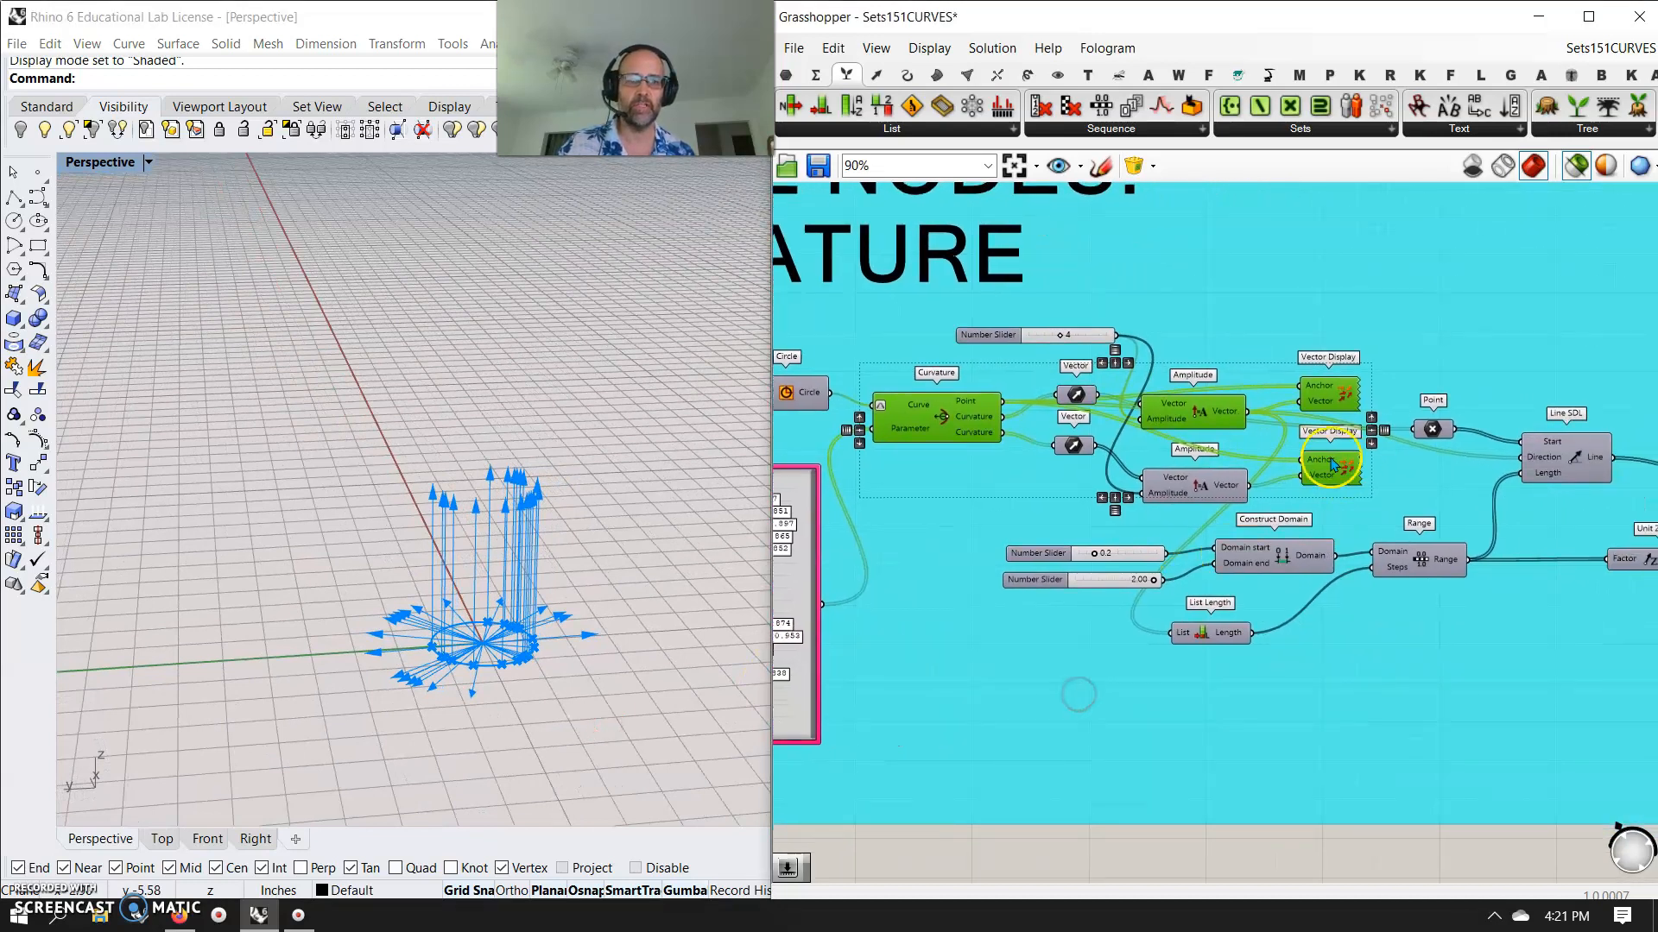
left_click(1435, 433)
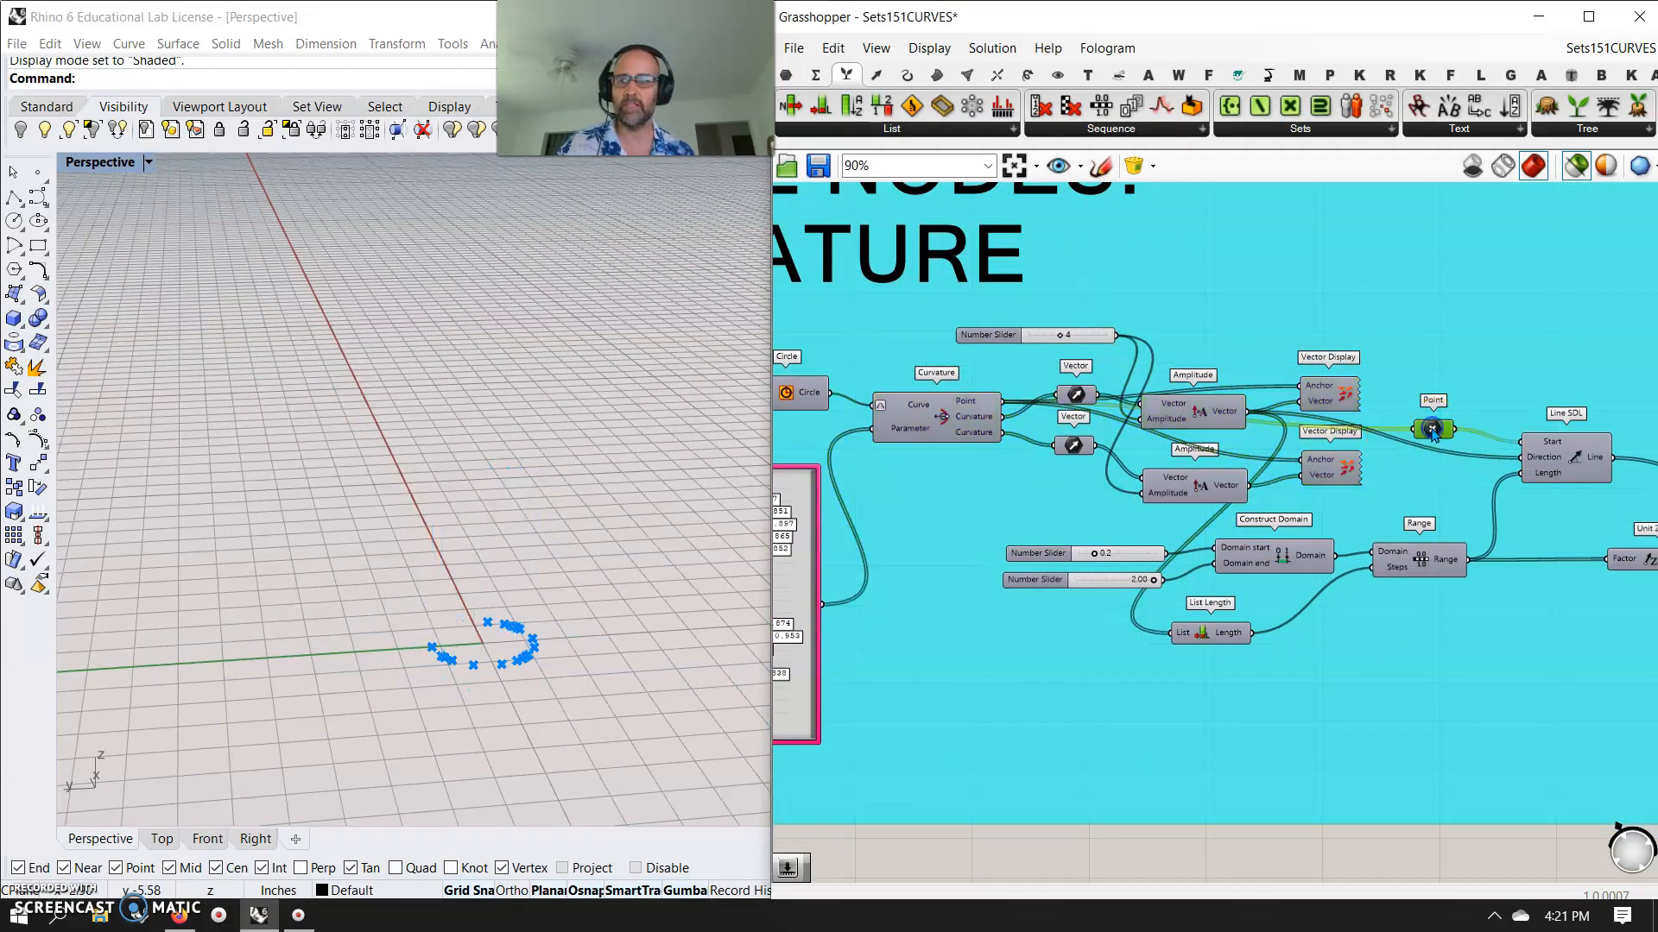
left_click_drag(1424, 505, 1406, 489)
right_click_drag(1406, 490, 1415, 499)
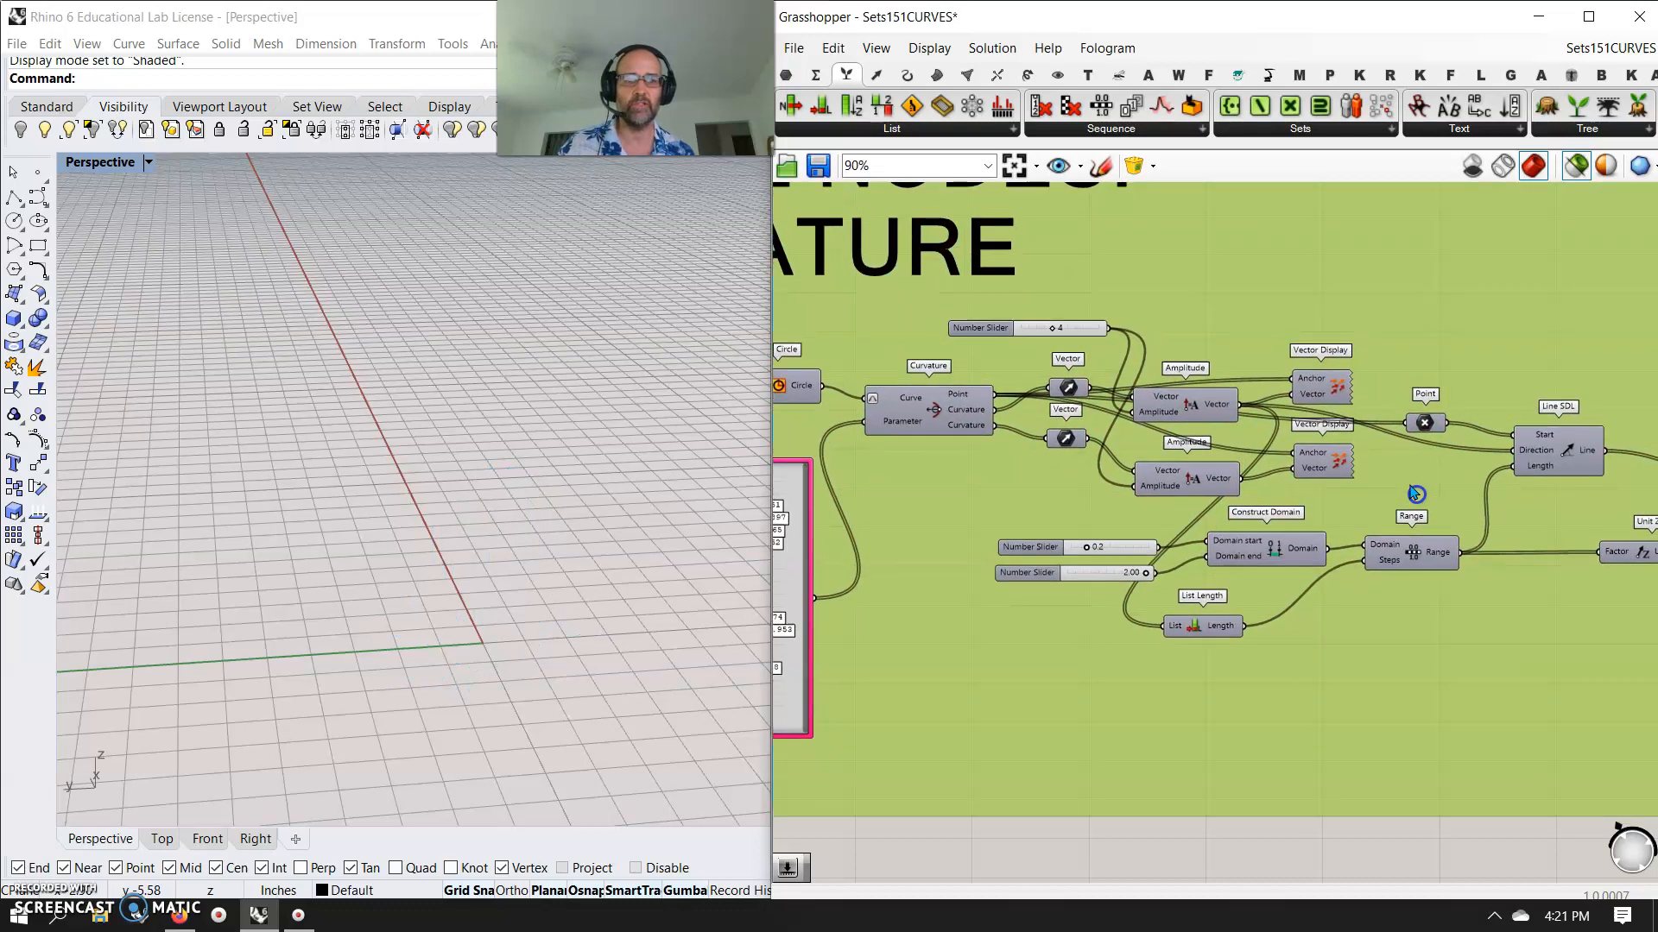
right_click(1405, 347)
left_click(1473, 490)
- Preview the two Vector Displays with the Point parameter, followed by the lines generated by Line SDL
left_click_drag(1428, 490, 1318, 380)
right_click_drag(676, 624, 567, 637)
right_click_drag(1318, 764, 1070, 739)
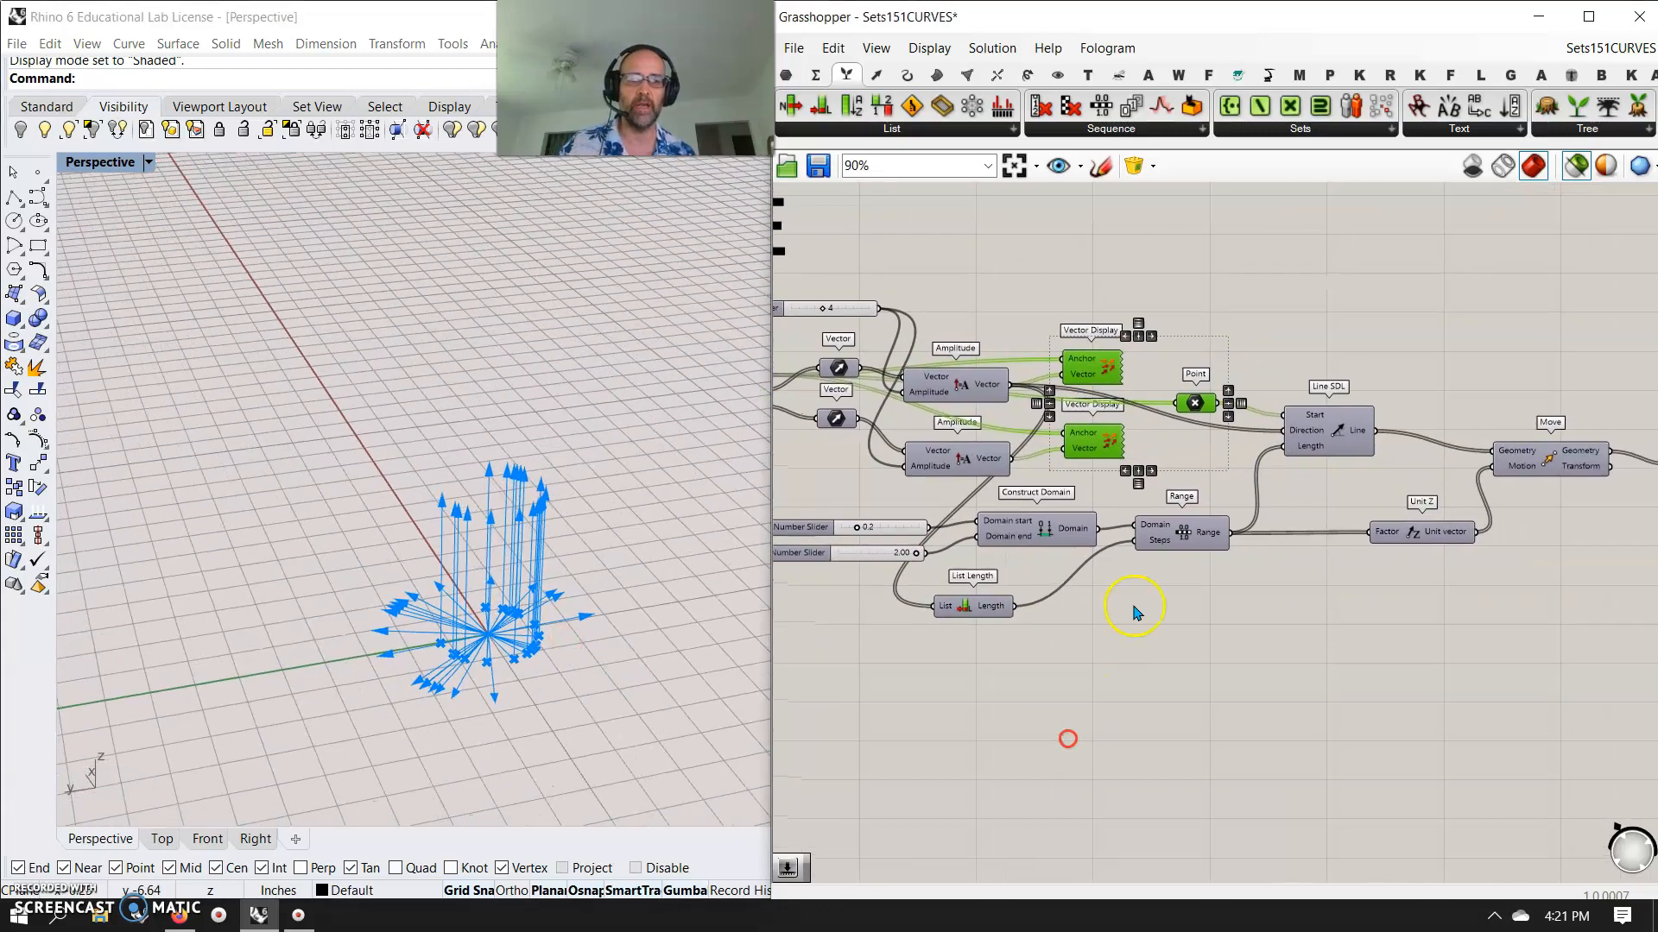
left_click(1338, 434)
scroll(484, 639, "up", 5)
scroll(489, 601, "up", 2)
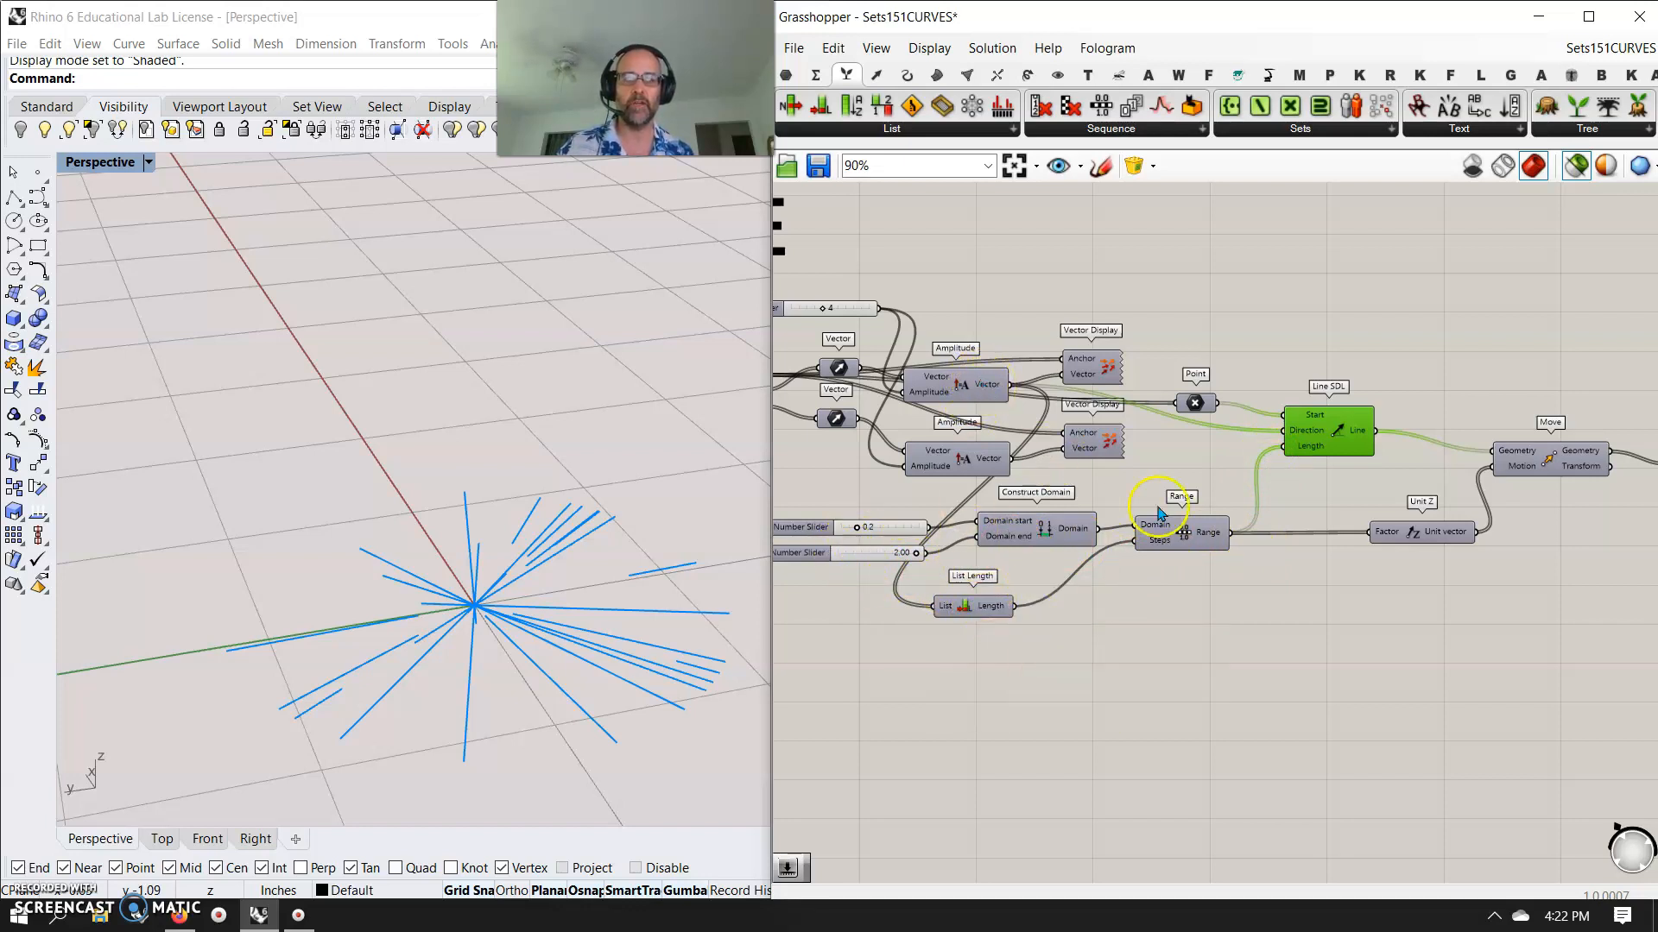
- Preview the Move component's raised lines and compare them with the upstream vectors and points
right_click_drag(1407, 660, 1218, 580)
left_click(1334, 396)
right_click_drag(622, 522, 470, 526)
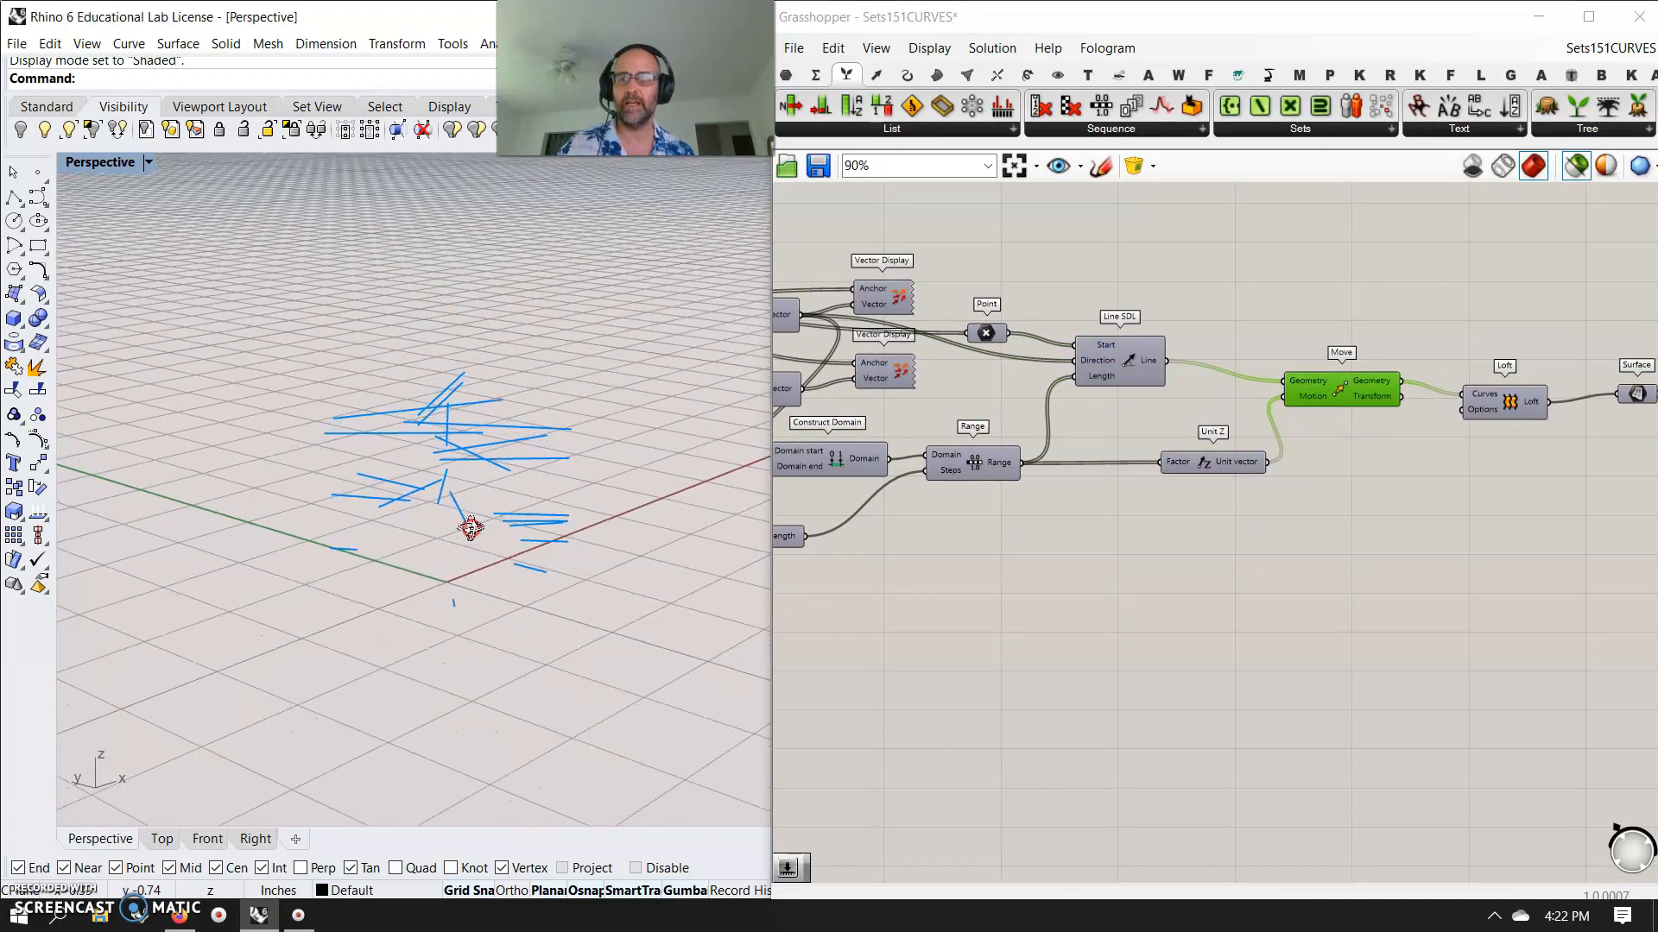
left_click_drag(1390, 613, 832, 211)
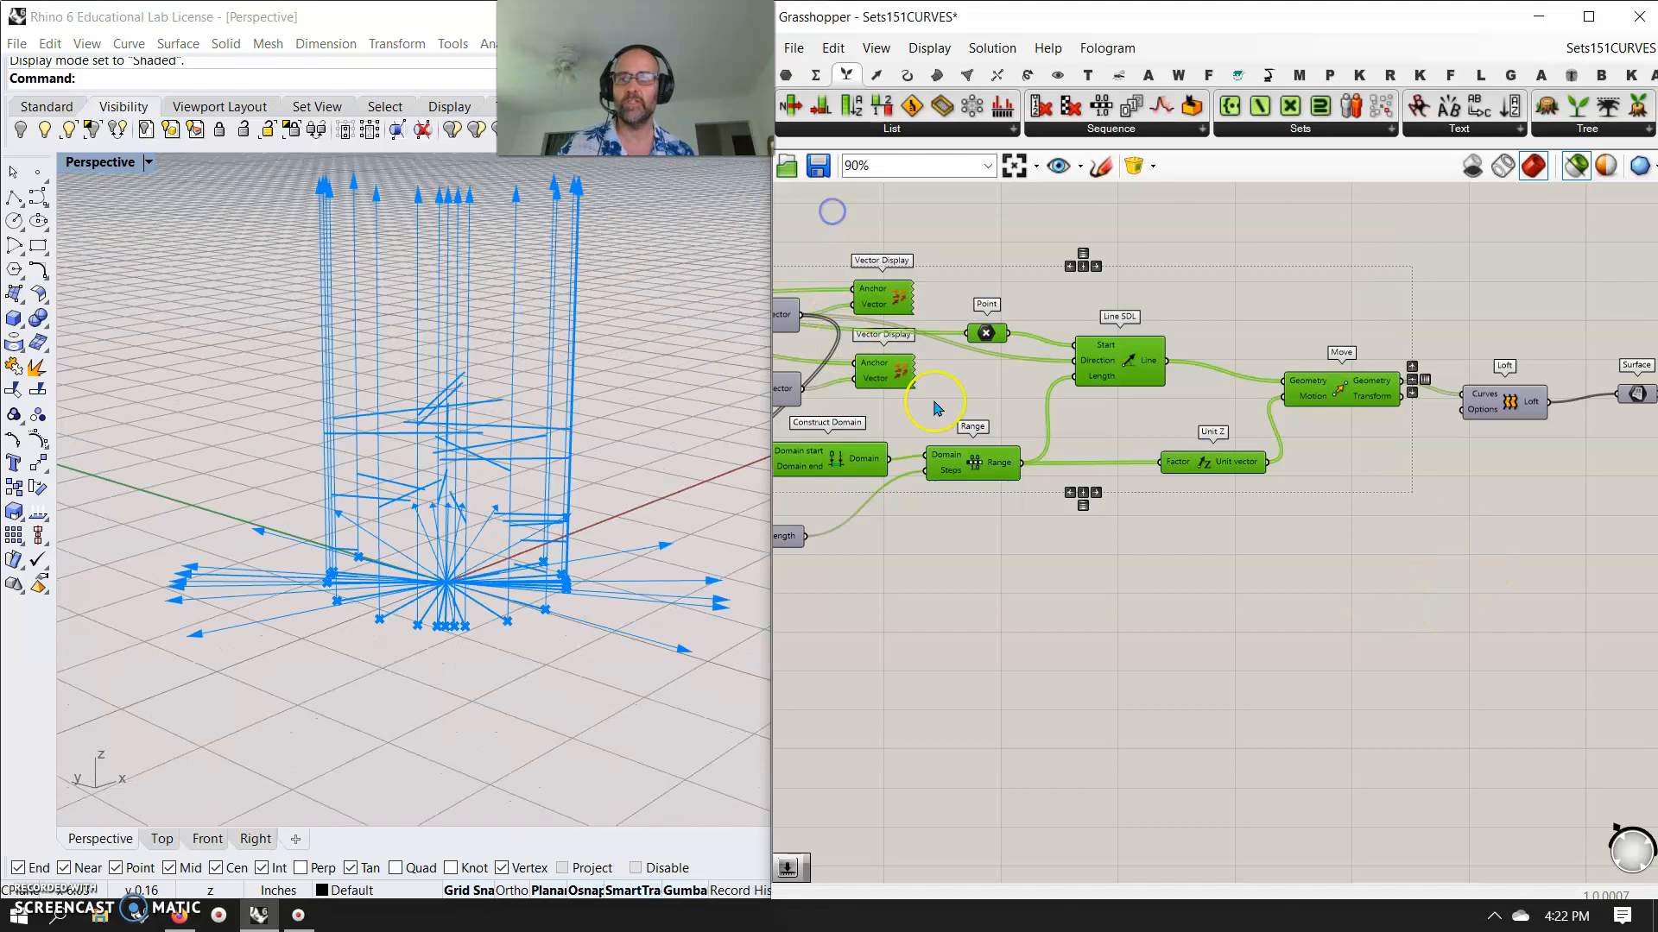
left_click(1073, 546)
left_click(1342, 389)
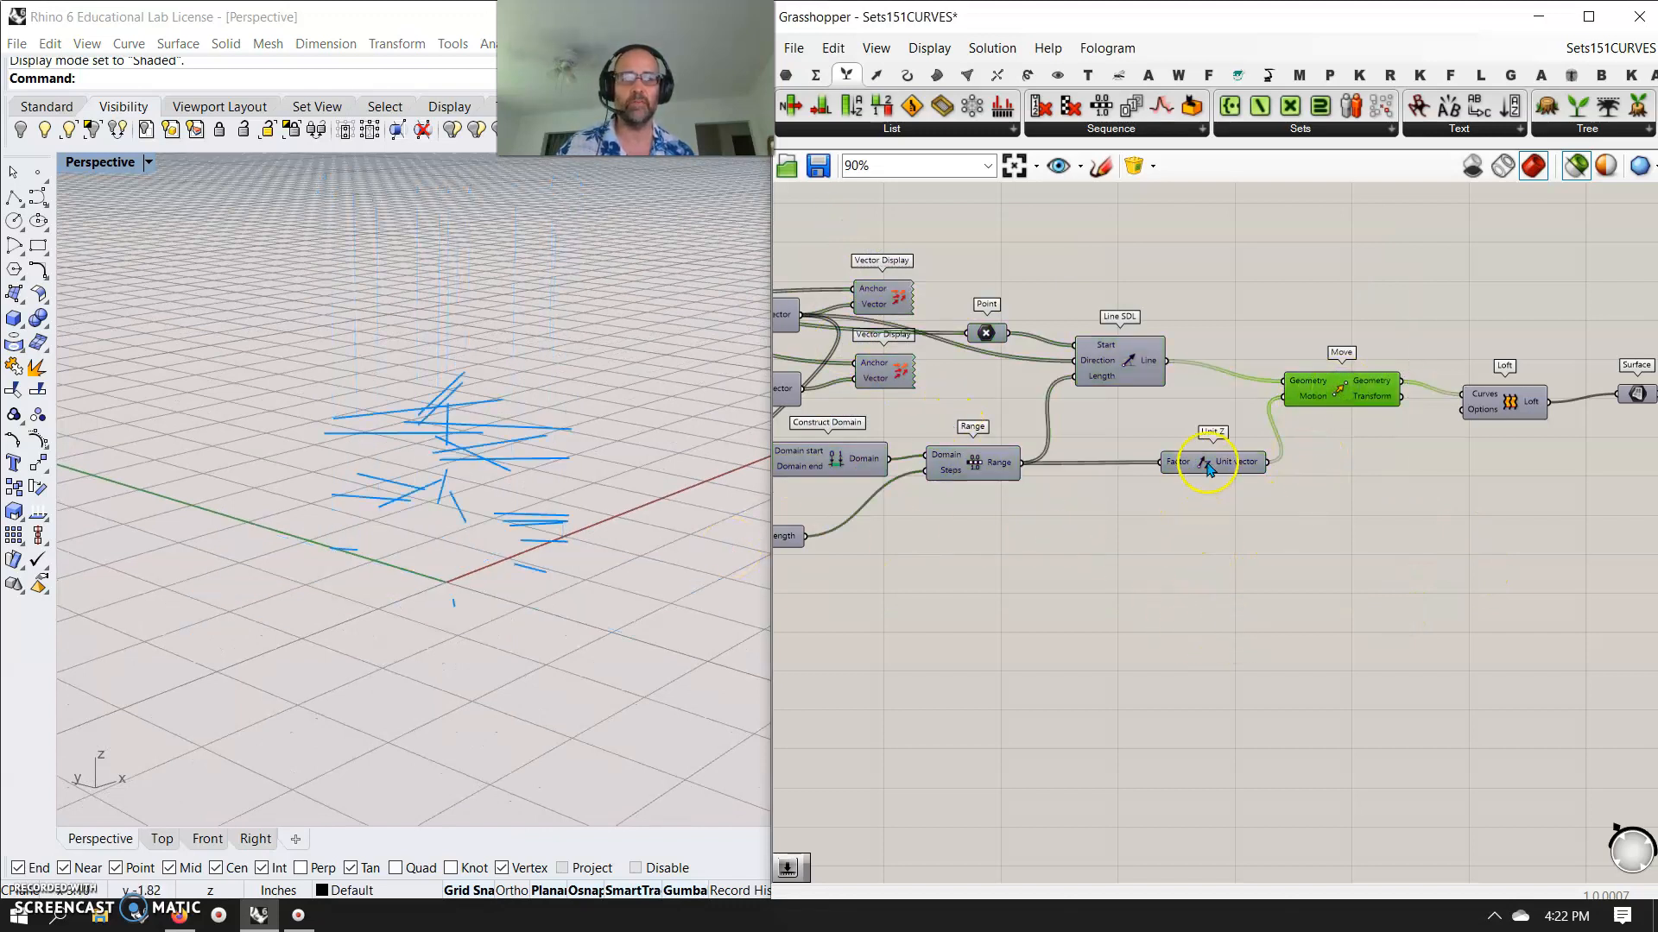
- Preview the Loft through the moved lines and the Surface parameter it feeds, examining the form from several angles
right_click_drag(1337, 623, 1173, 659)
right_click_drag(618, 592, 513, 548)
right_click_drag(1277, 485, 1136, 547)
left_click(1184, 445)
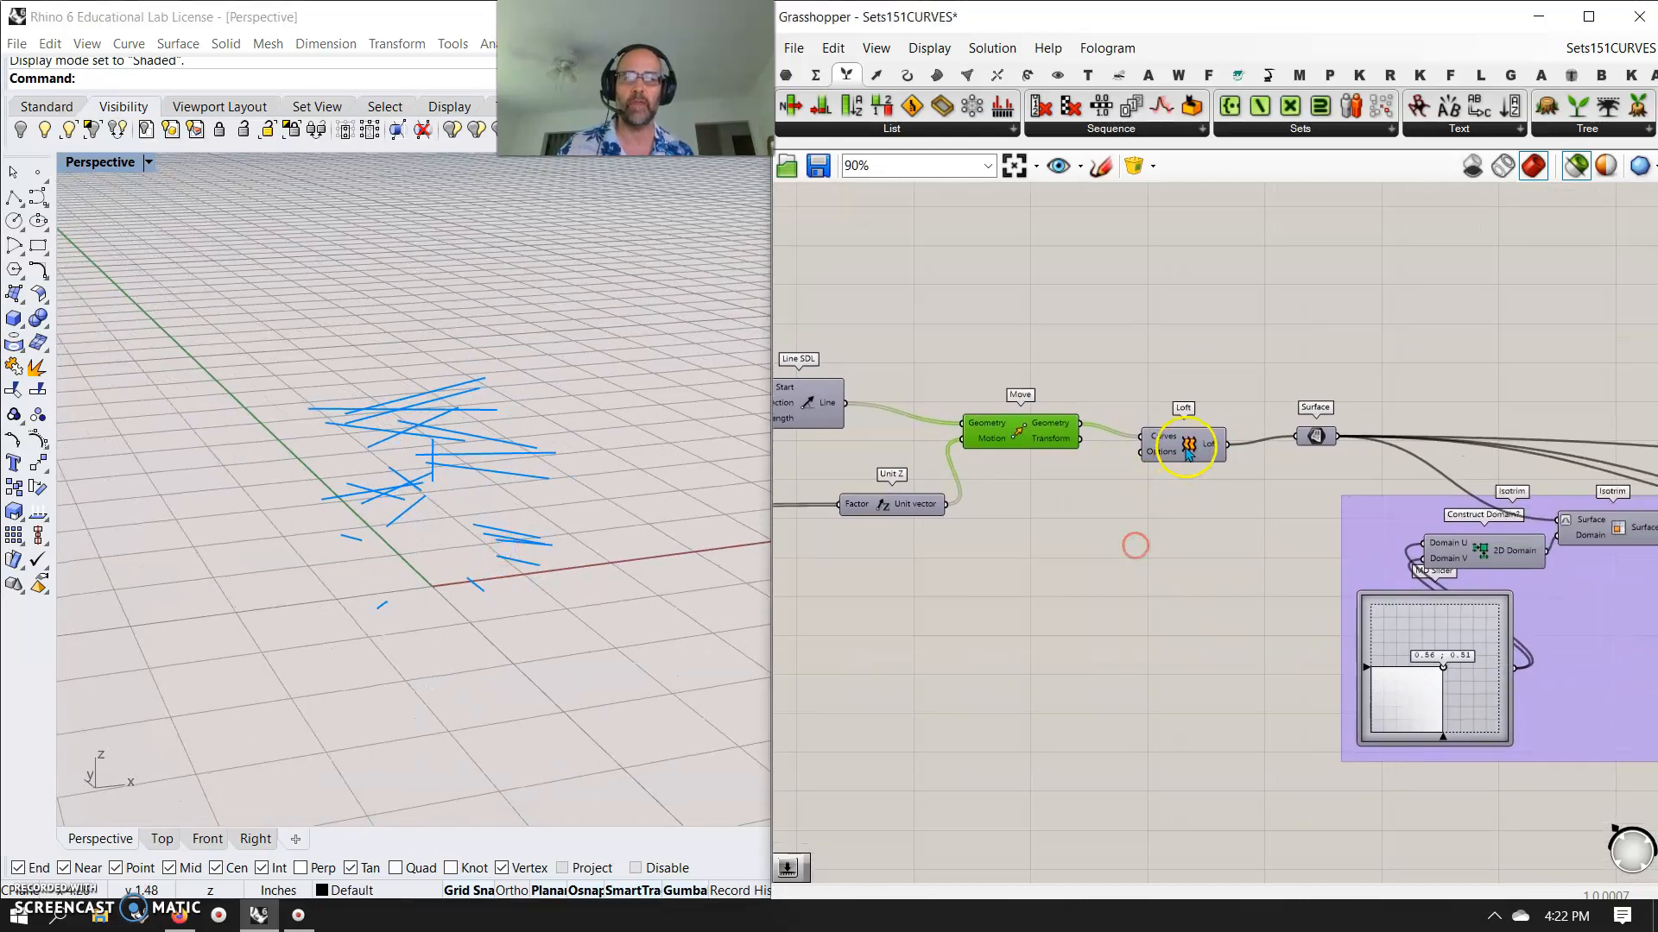
right_click_drag(503, 551, 432, 537)
right_click_drag(1154, 582, 918, 619)
scroll(991, 600, "down", 2)
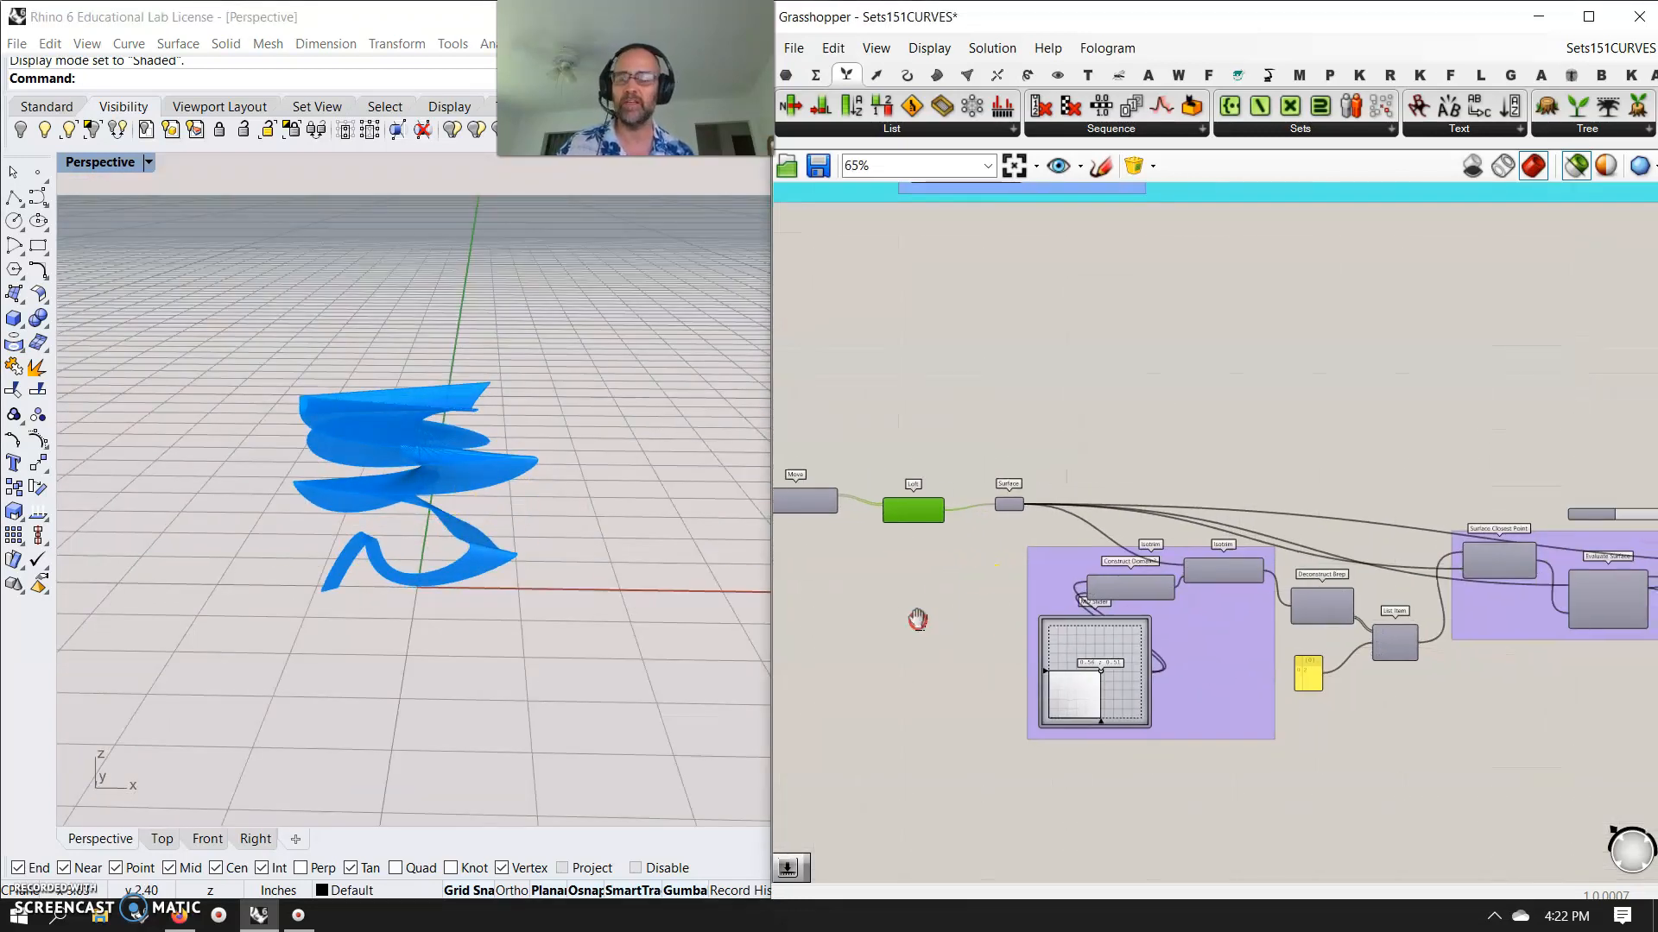
scroll(442, 521, "up", 3)
mouse_move(418, 474)
right_mouse_down()
mouse_move(514, 474)
mouse_move(410, 478)
mouse_move(440, 494)
right_mouse_up()
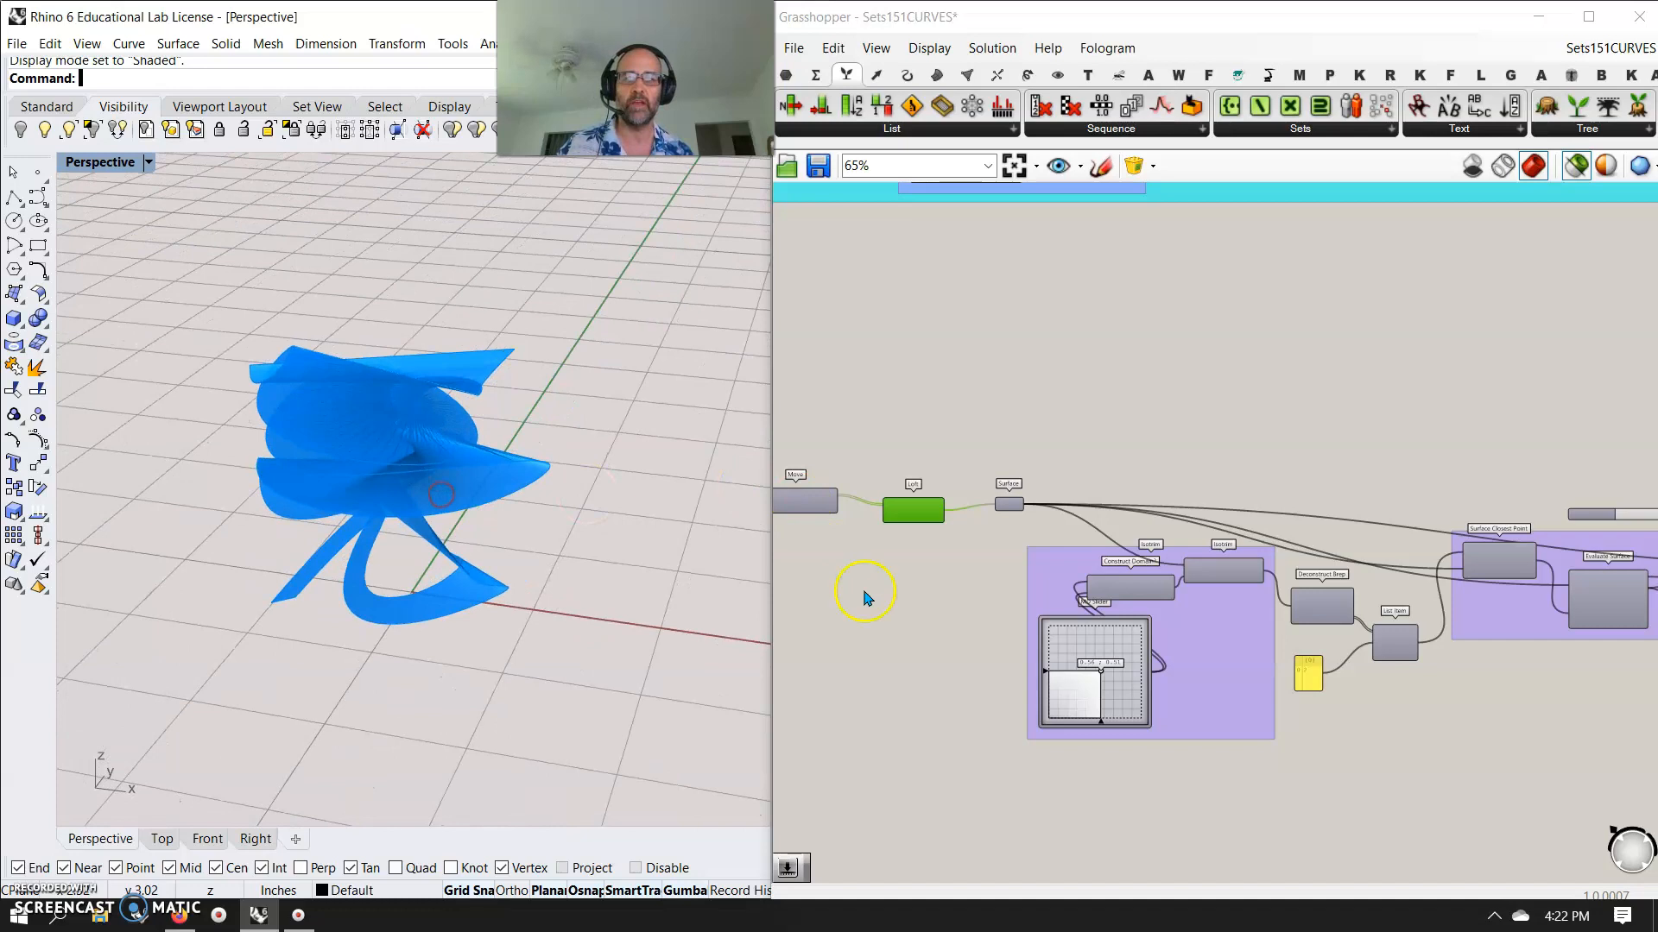
scroll(866, 598, "up", 3)
right_click_drag(892, 578, 1099, 542)
left_click(1274, 432)
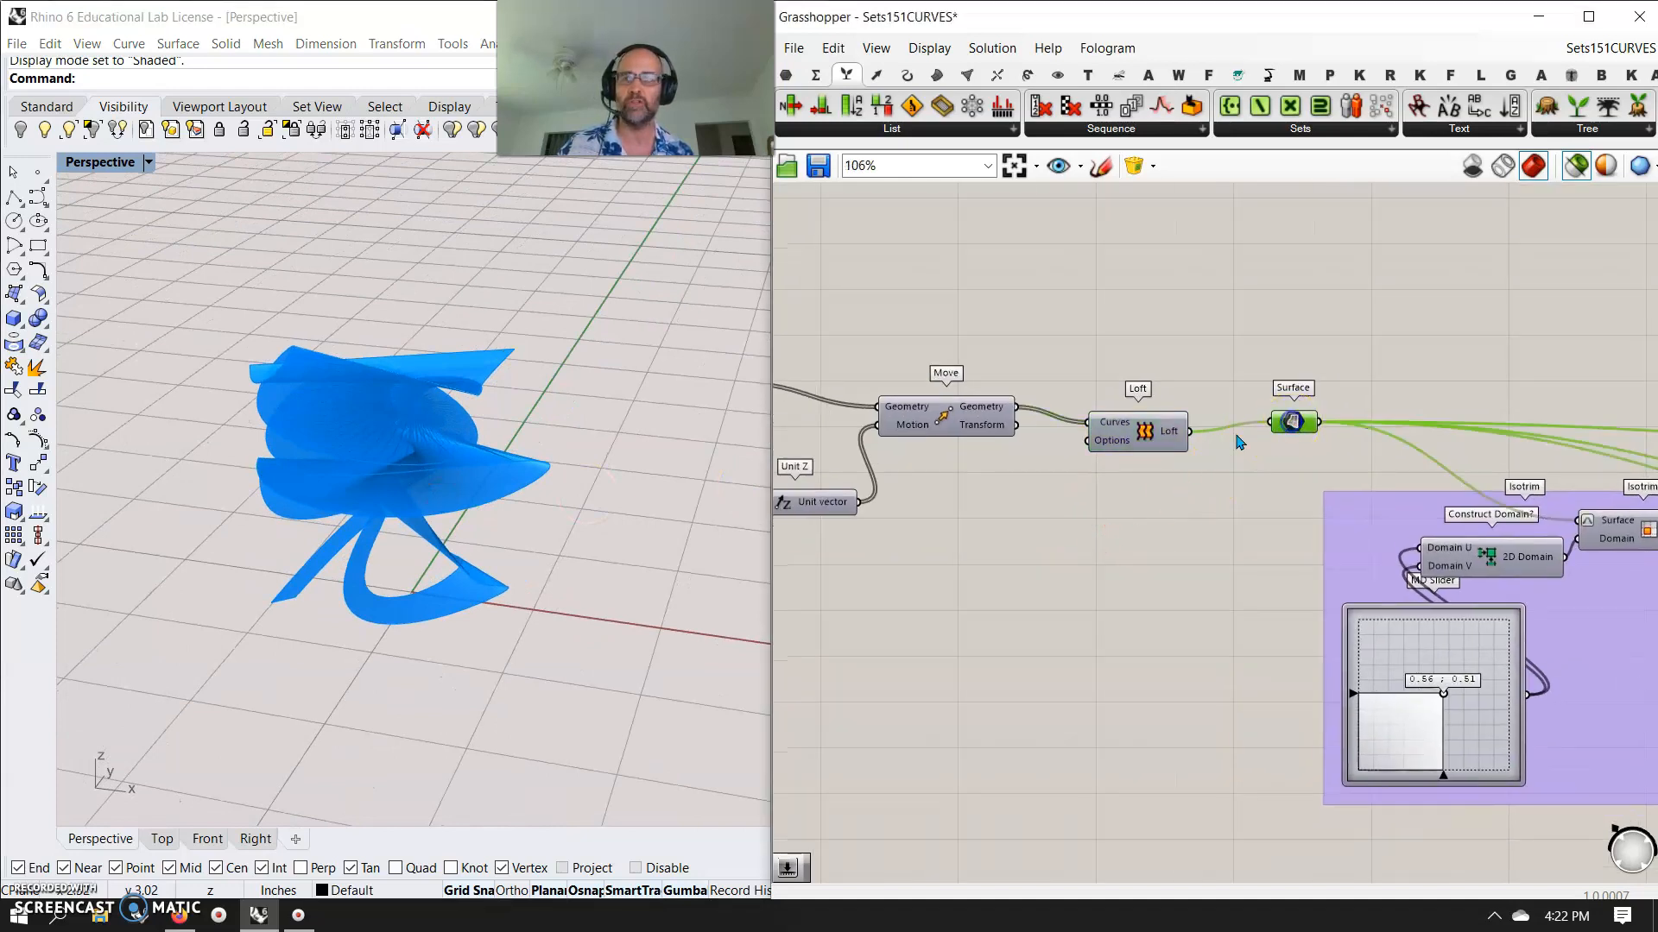
- Examine the whole file's layout and the definition's Isotrim, Deconstruct Brep, Surface Closest Point and Evaluate Surface sections
scroll(1163, 587, "down", 8)
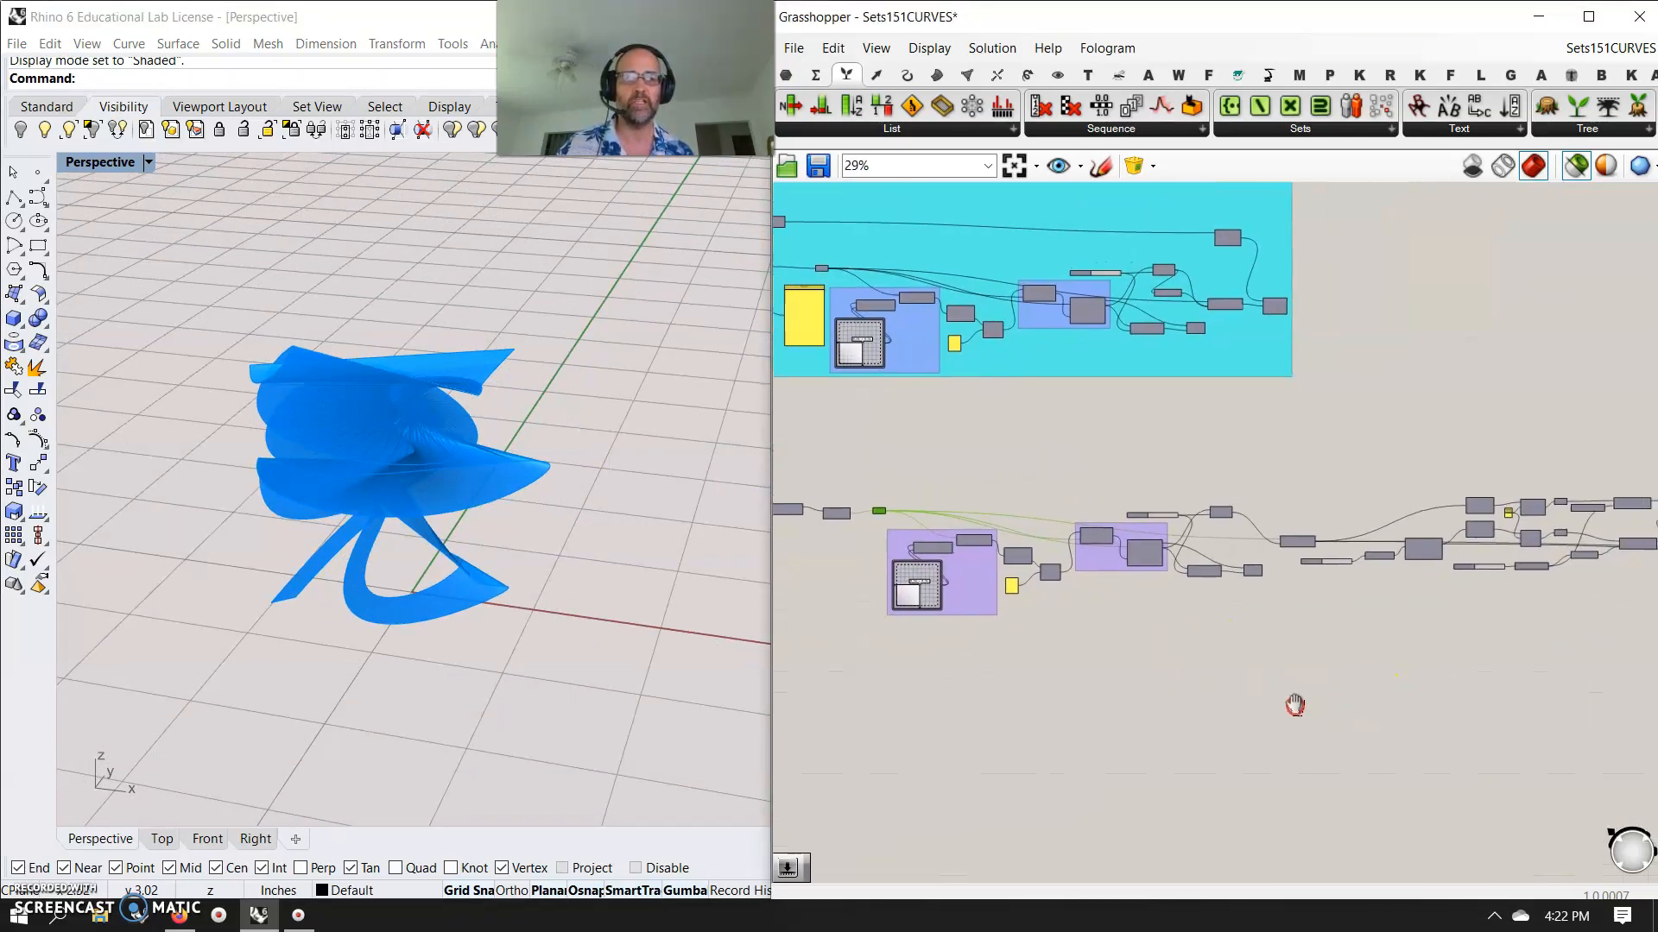
scroll(1111, 480, "down", 5)
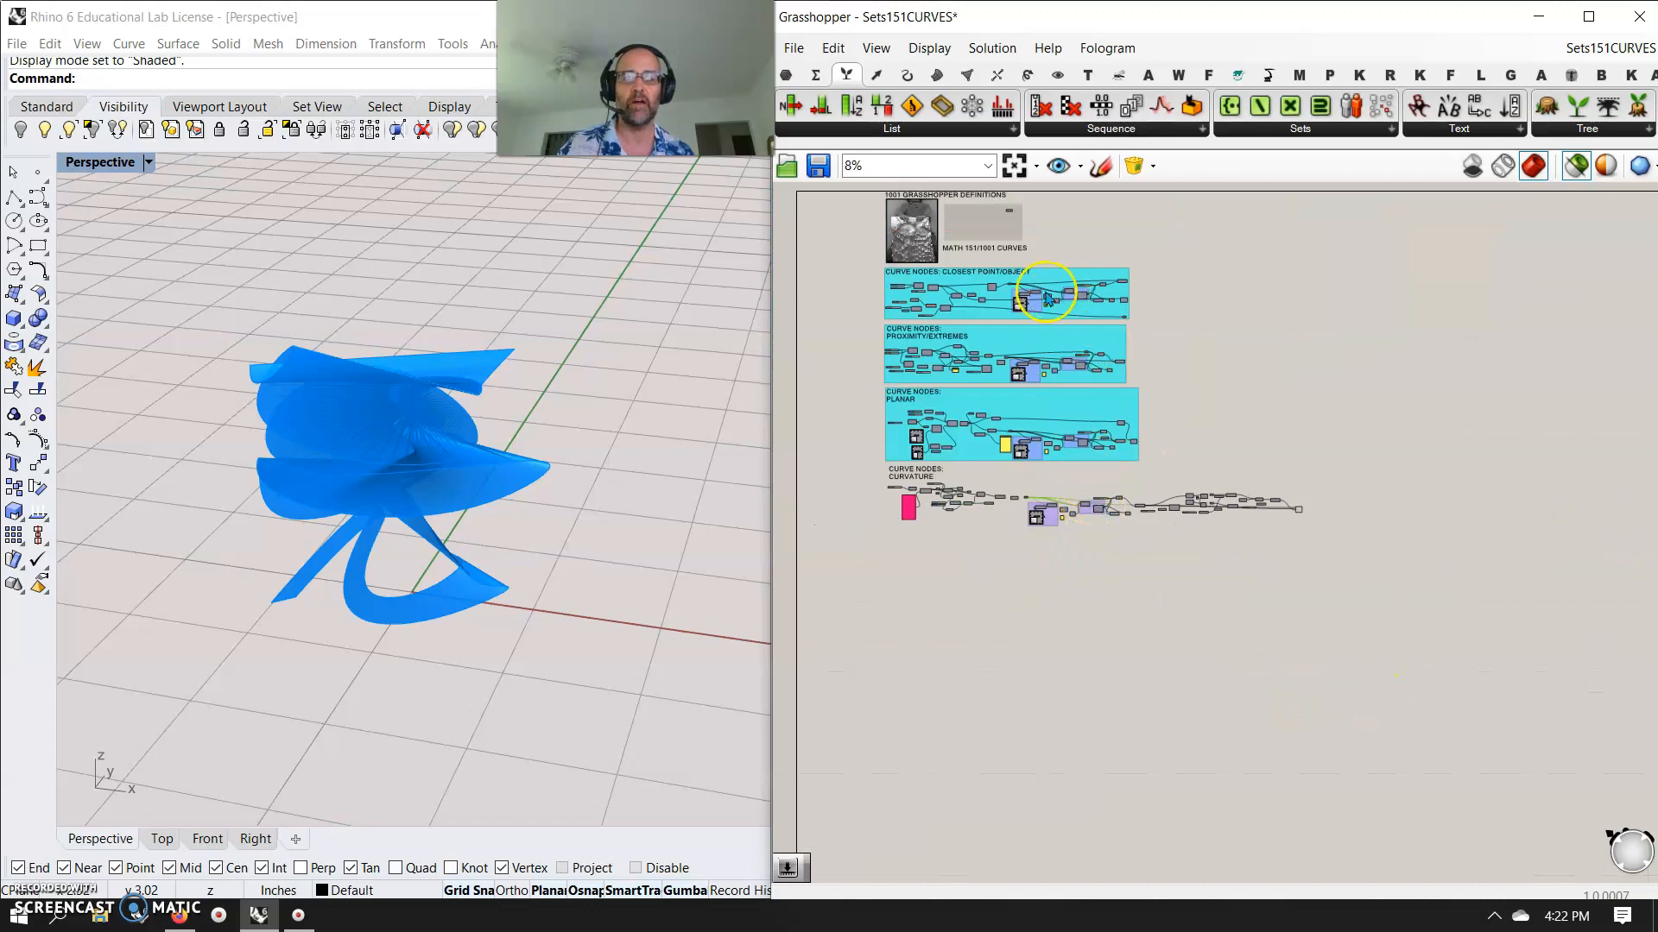
scroll(1075, 595, "up", 7)
right_click_drag(1058, 488, 1077, 771)
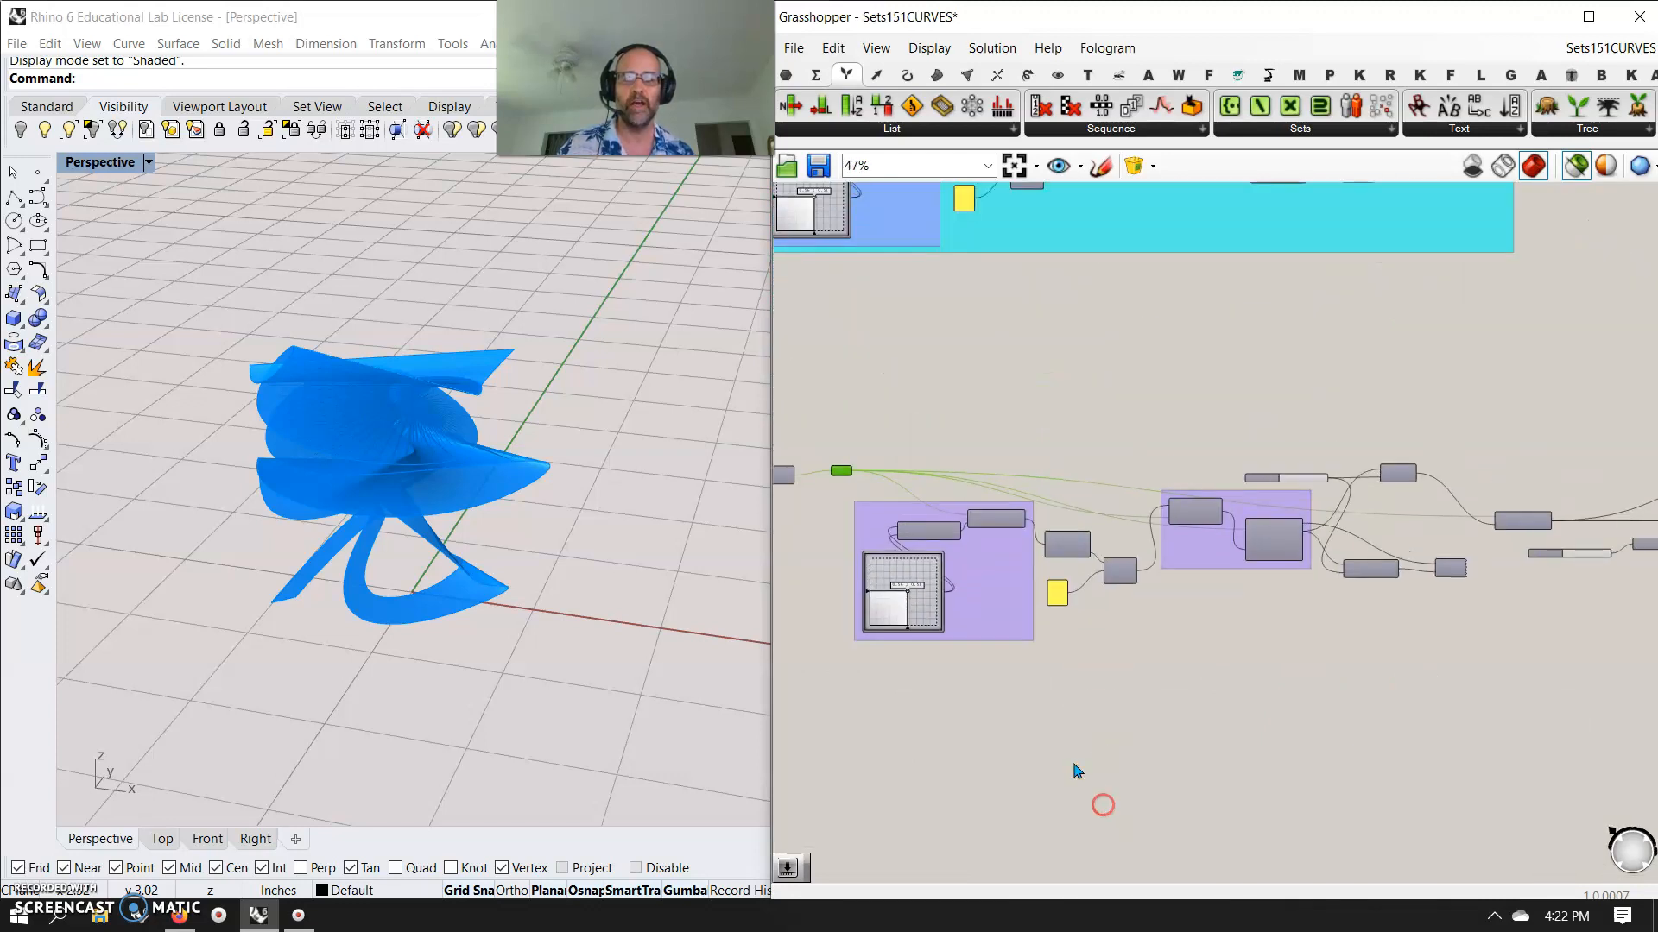
scroll(922, 523, "up", 3)
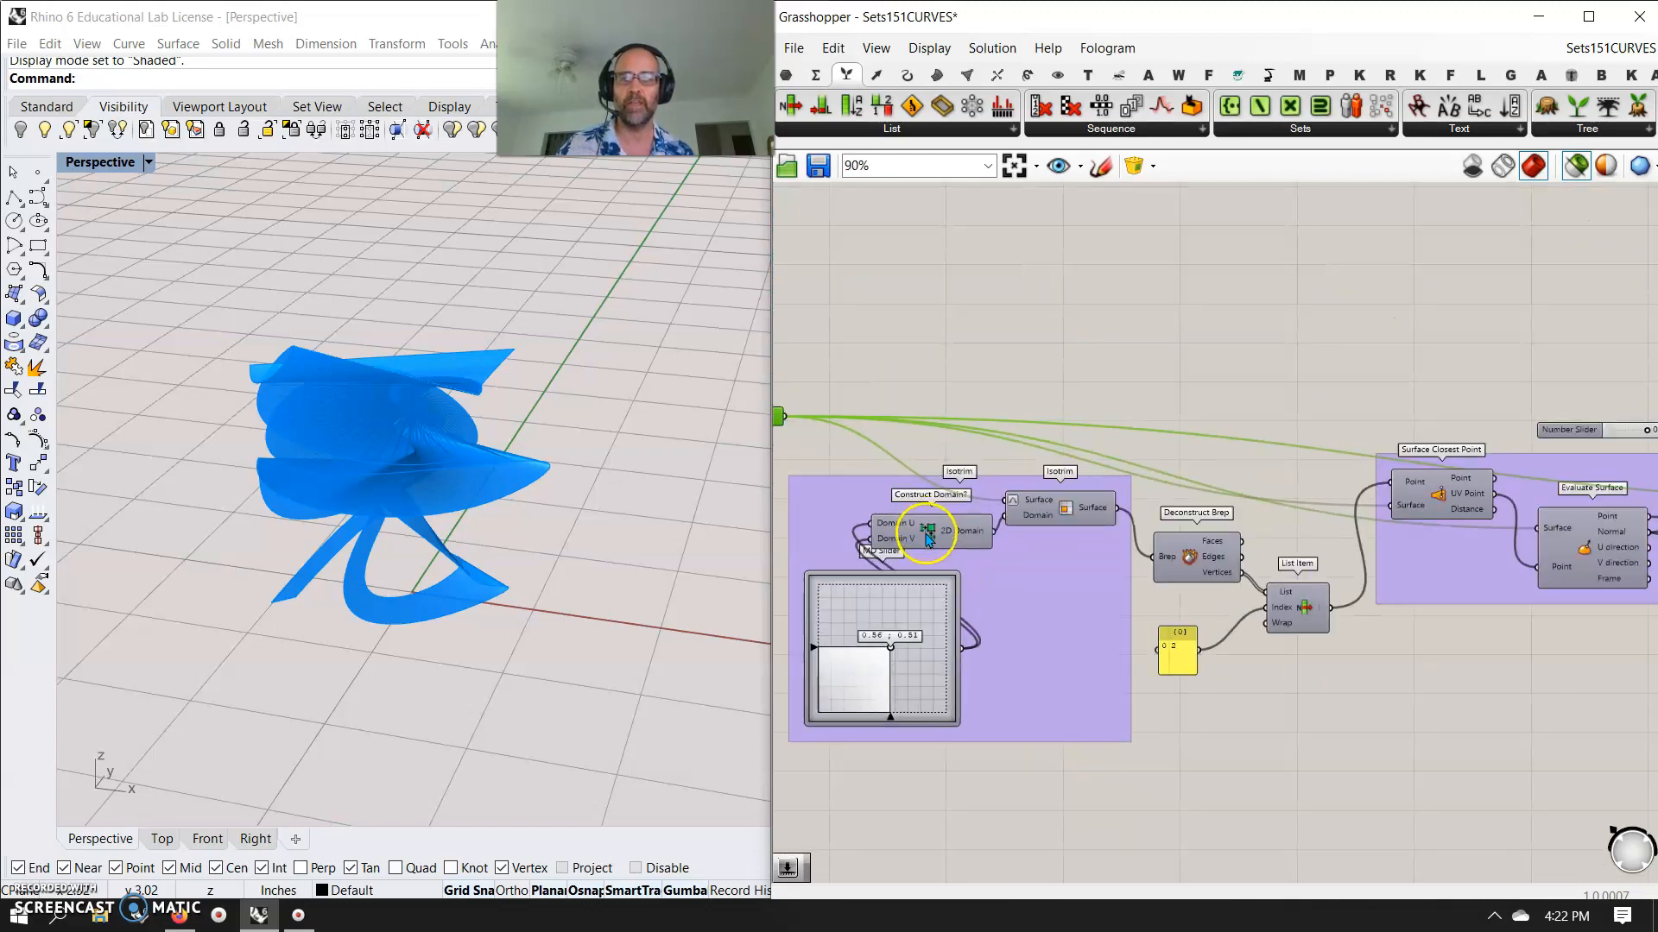
right_click_drag(1407, 691, 1172, 760)
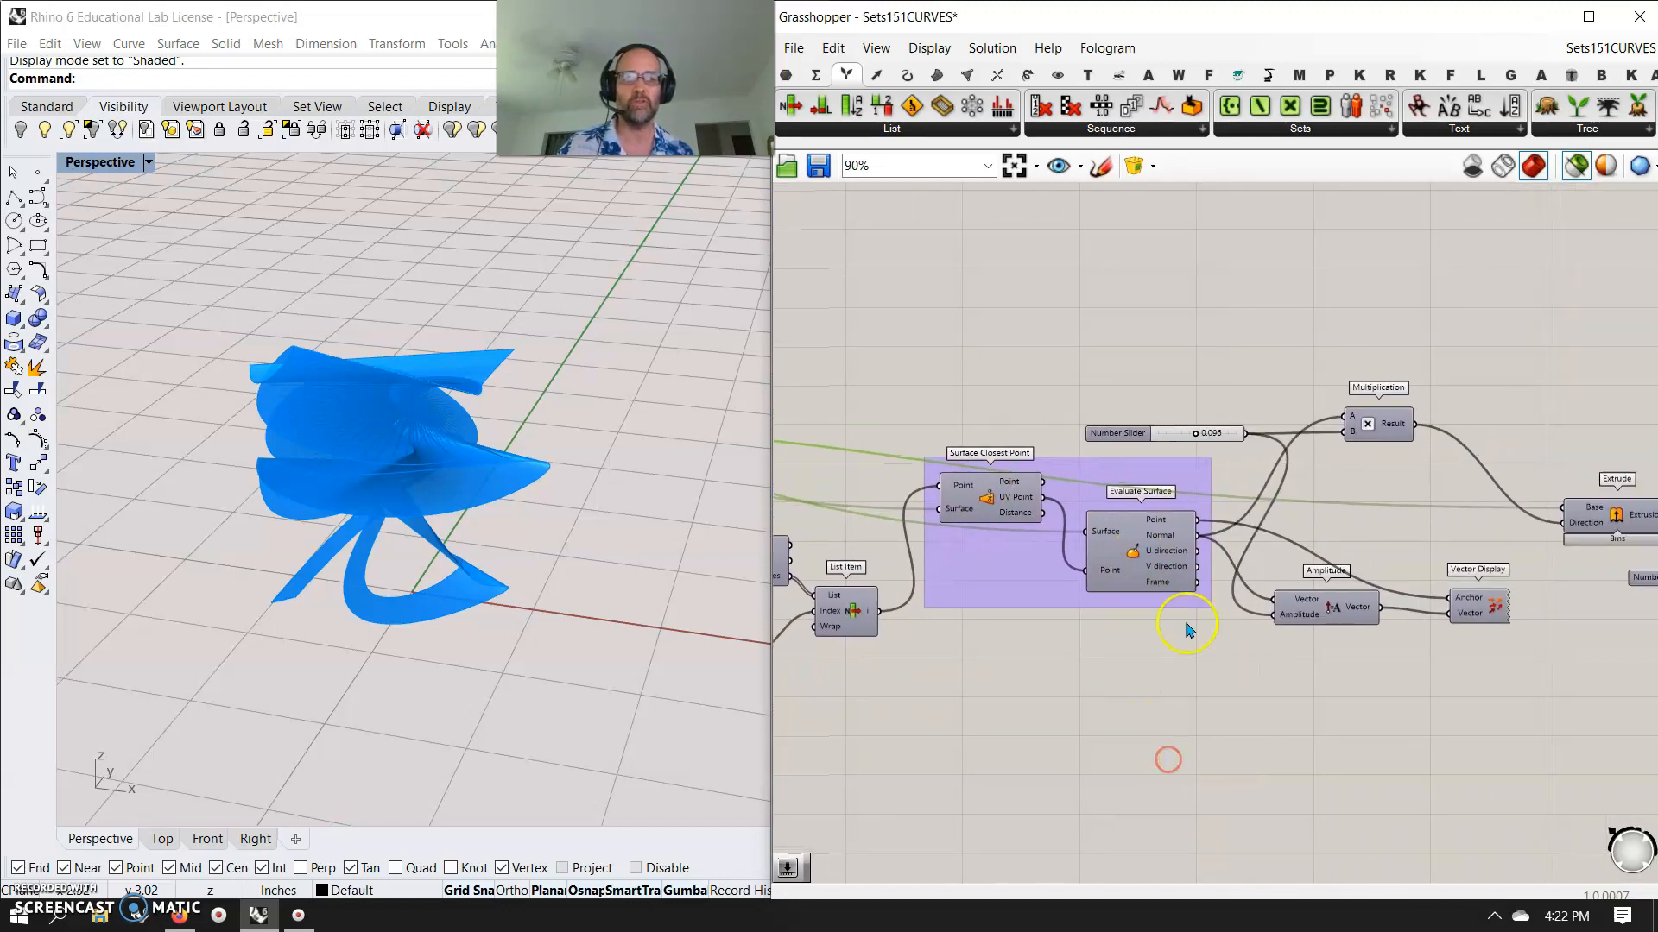
right_click_drag(1334, 753, 1019, 726)
right_click_drag(1395, 719, 1080, 698)
- Preview the Extrude result on its own, then together with its Rotate 3D copy
left_click(999, 469)
right_click_drag(281, 634, 338, 591)
right_click_drag(1367, 656, 974, 728)
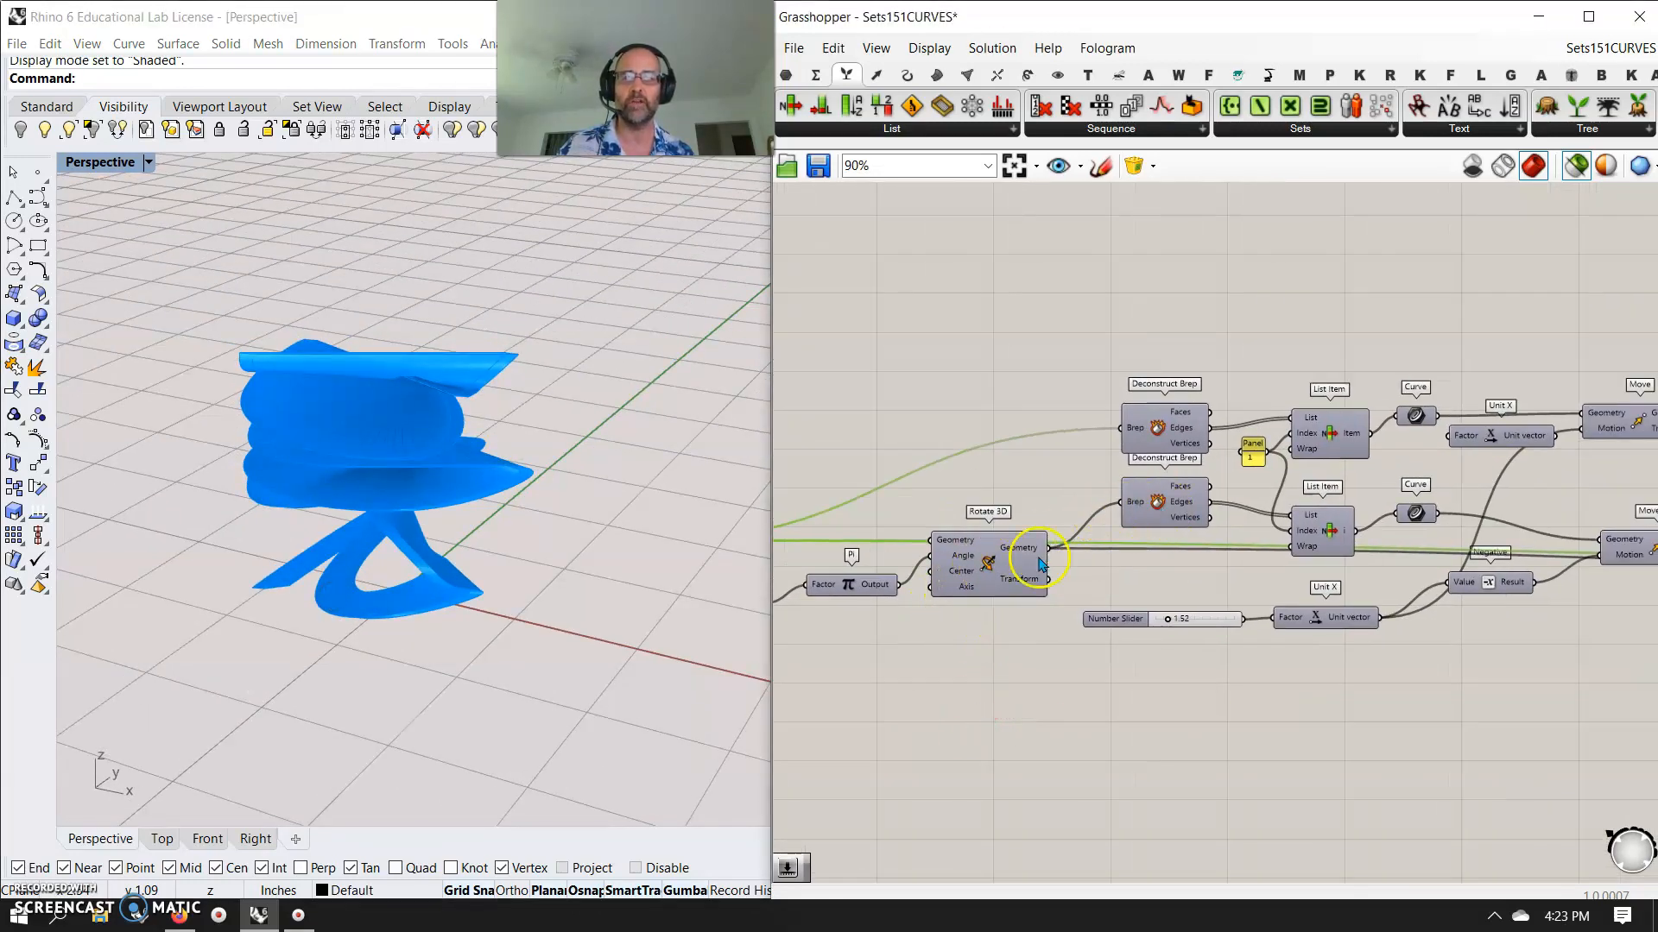
left_click(1011, 572)
right_click_drag(918, 727, 1224, 725)
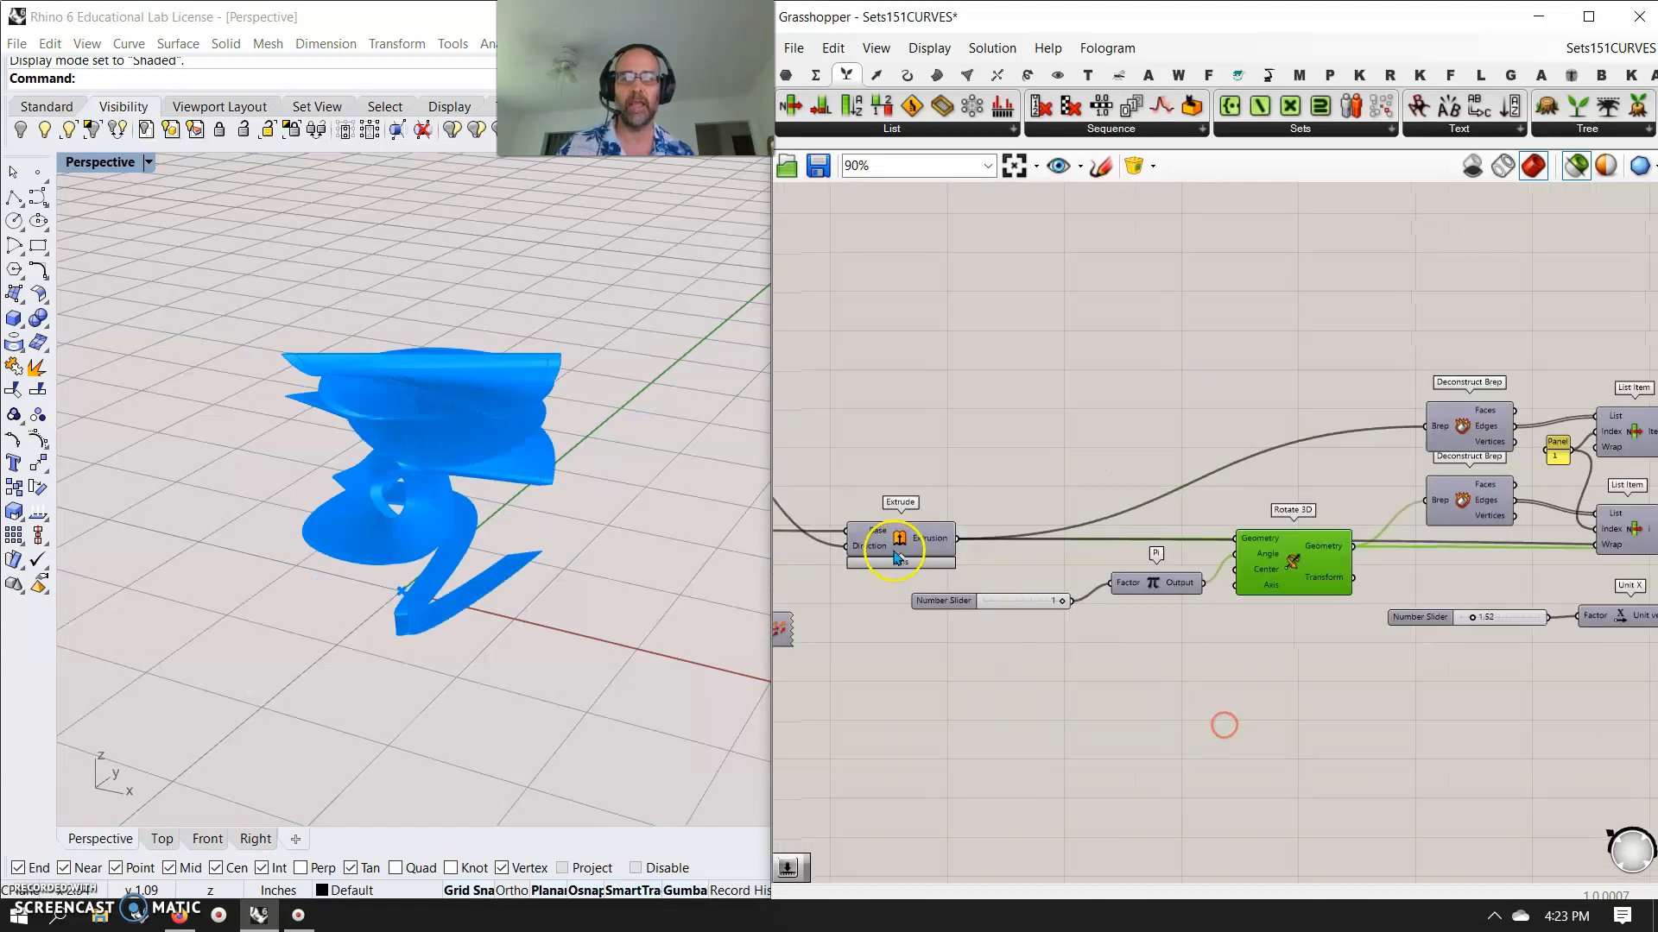
left_click(900, 543, "shift")
right_click_drag(343, 520, 462, 540)
right_click_drag(1498, 753, 1114, 722)
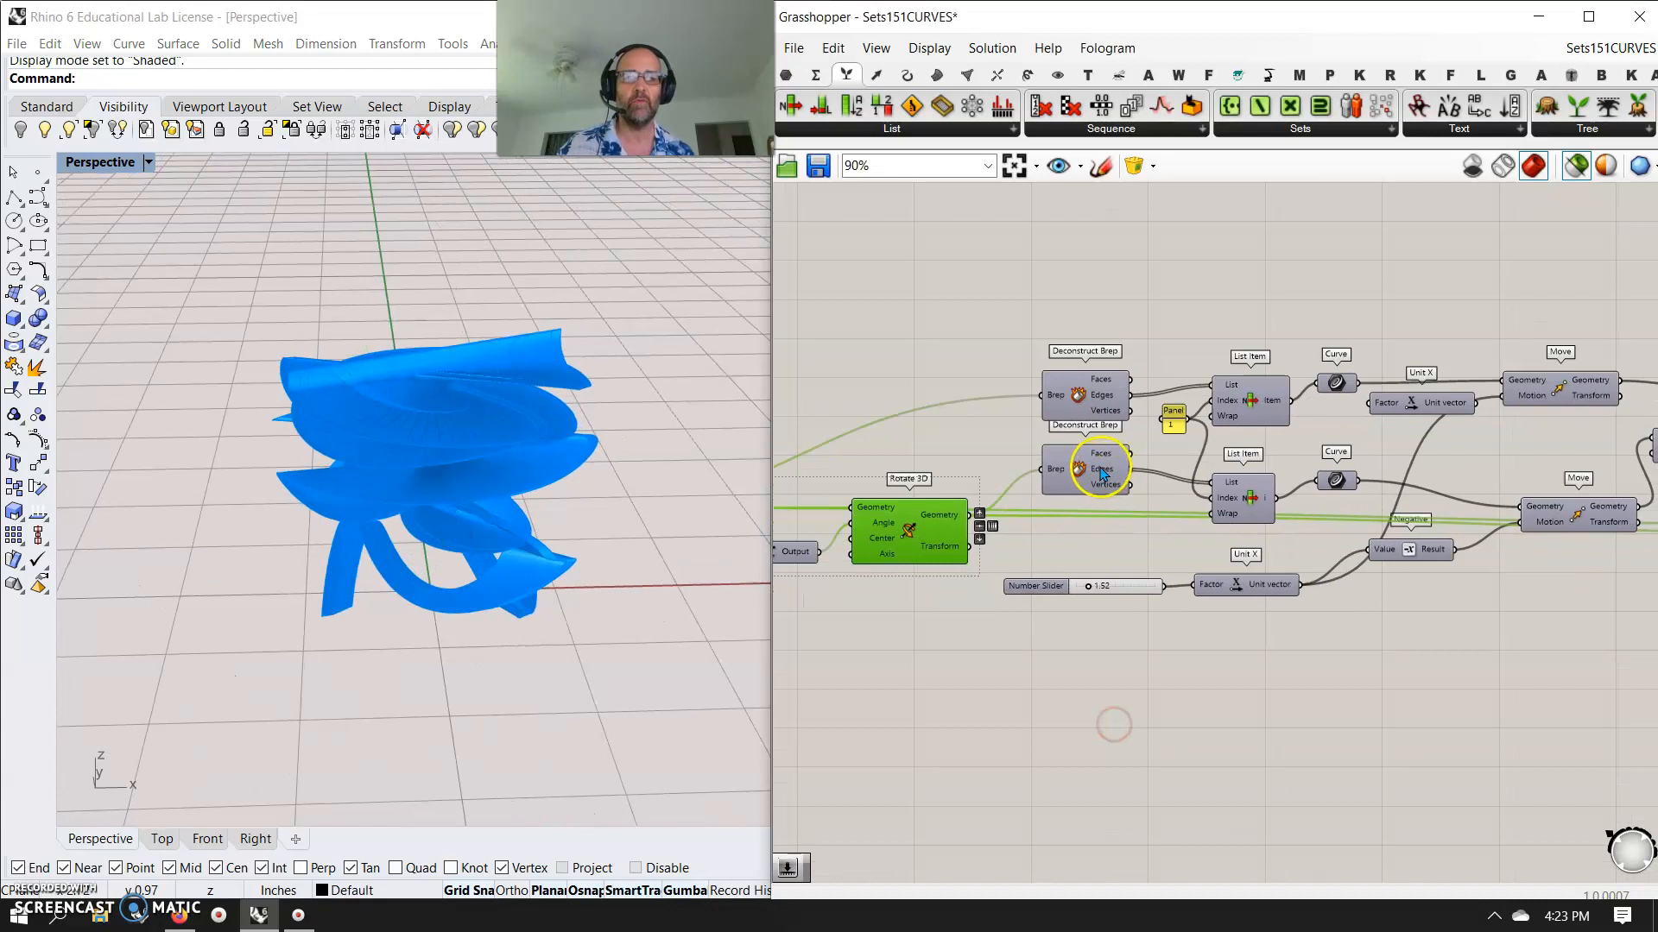
- Preview the two Curve parameters that hold the edges extracted by the List Item components
right_click_drag(1354, 784, 1168, 733)
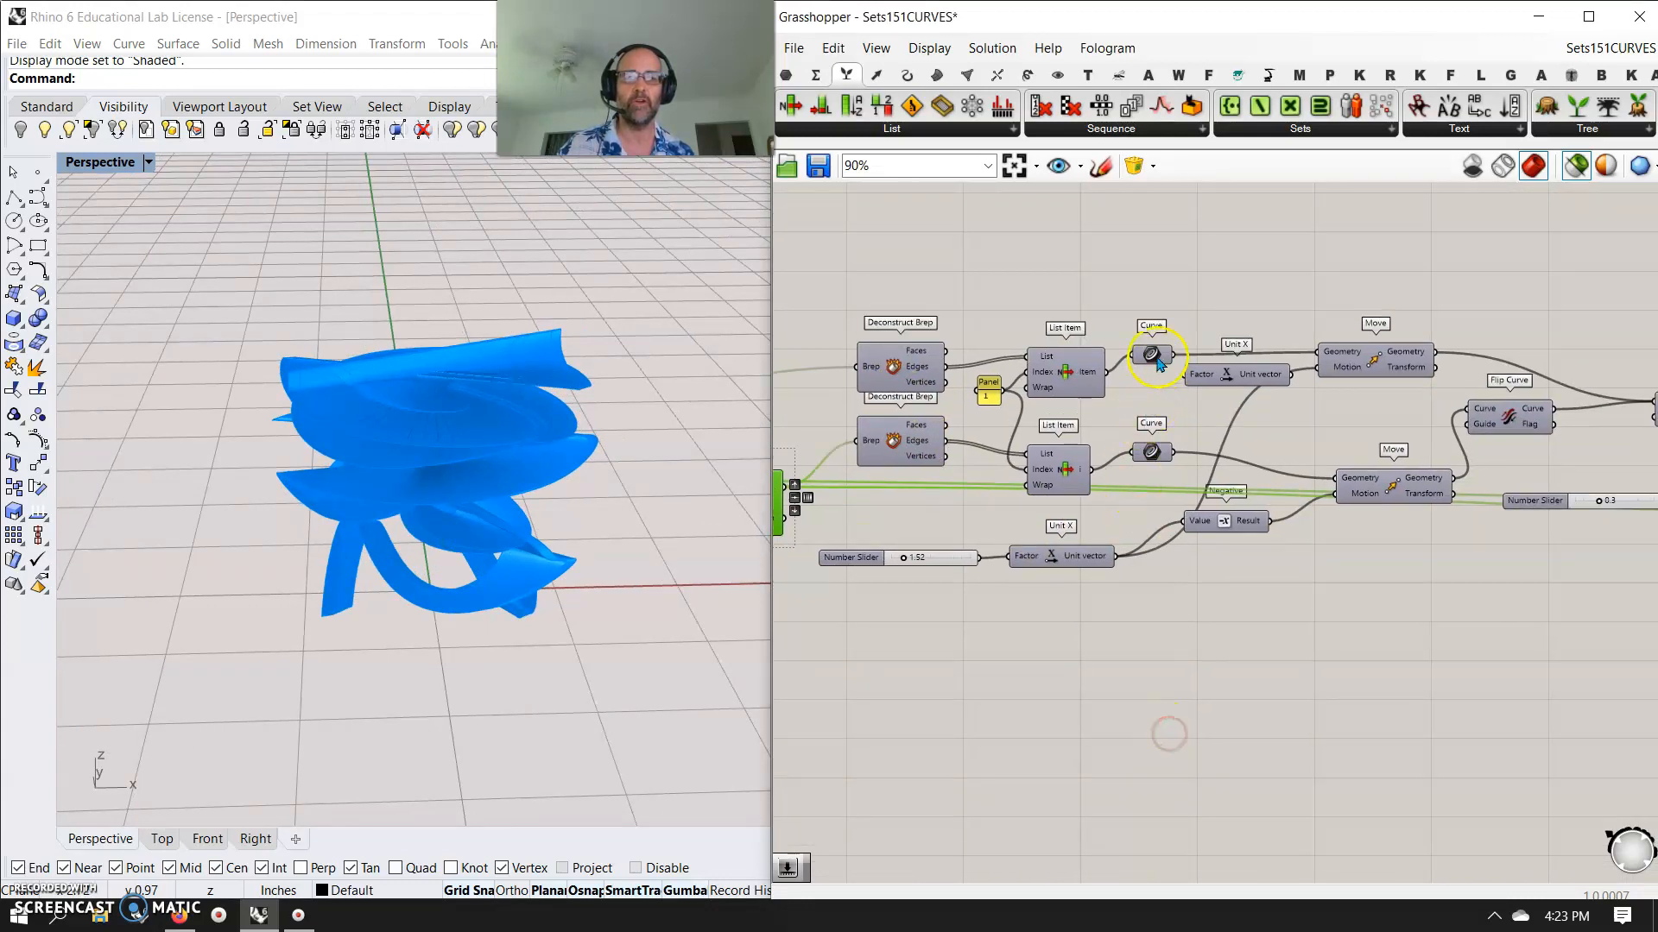
left_click(1159, 368)
left_click(1157, 454)
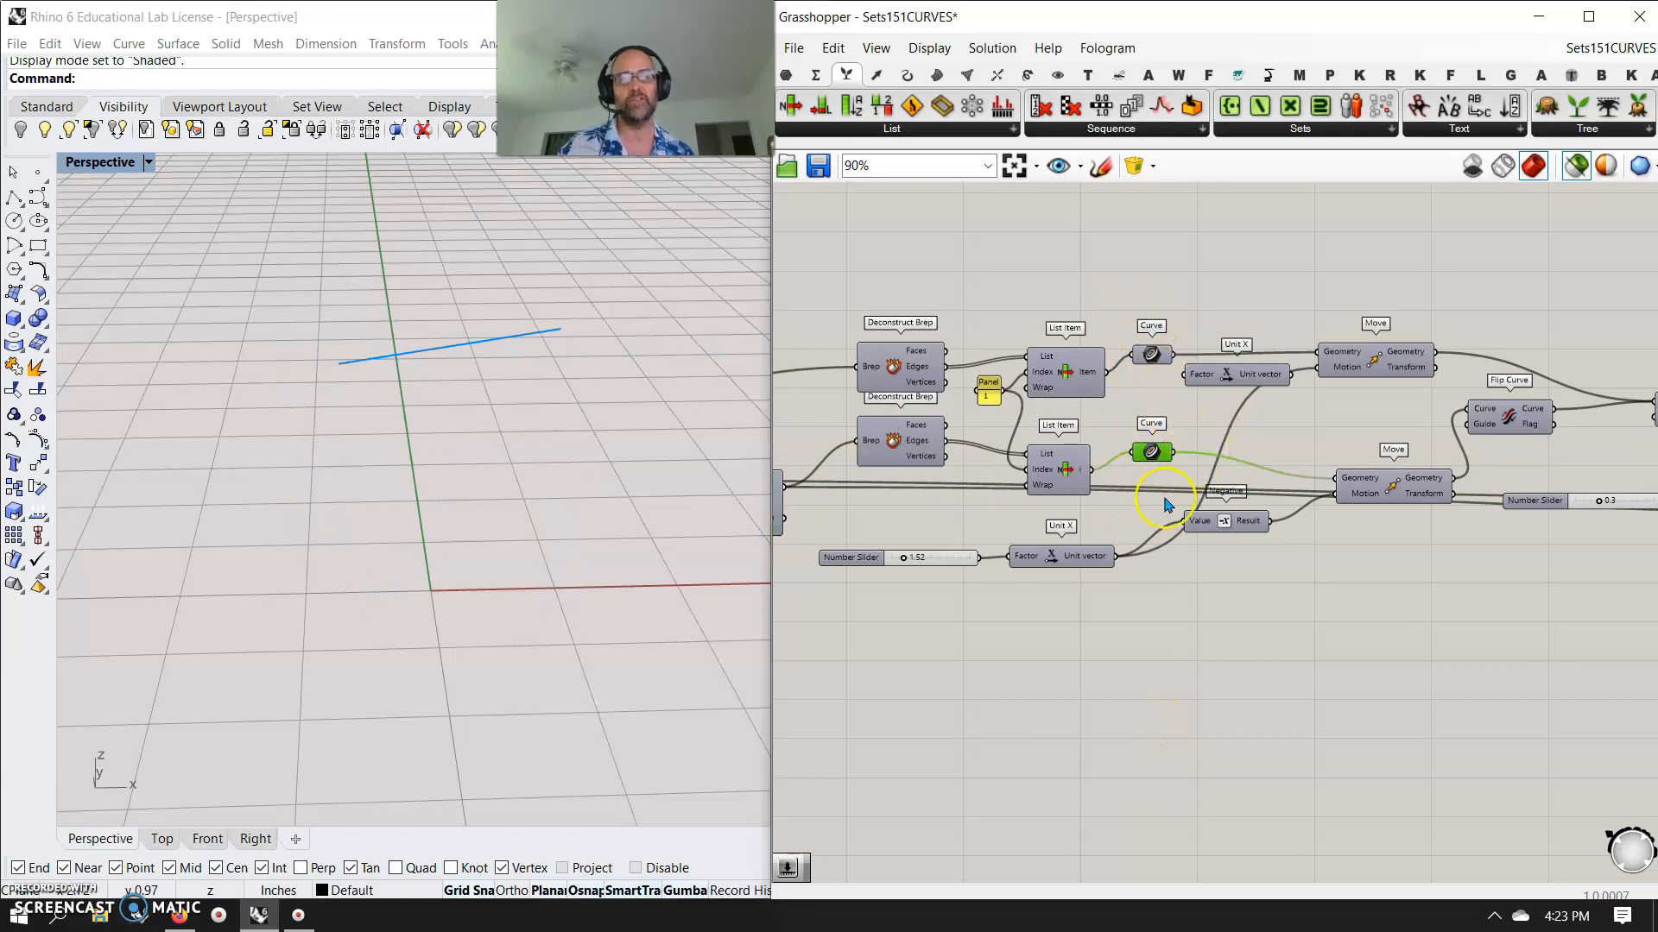
right_click_drag(1338, 616, 1189, 604)
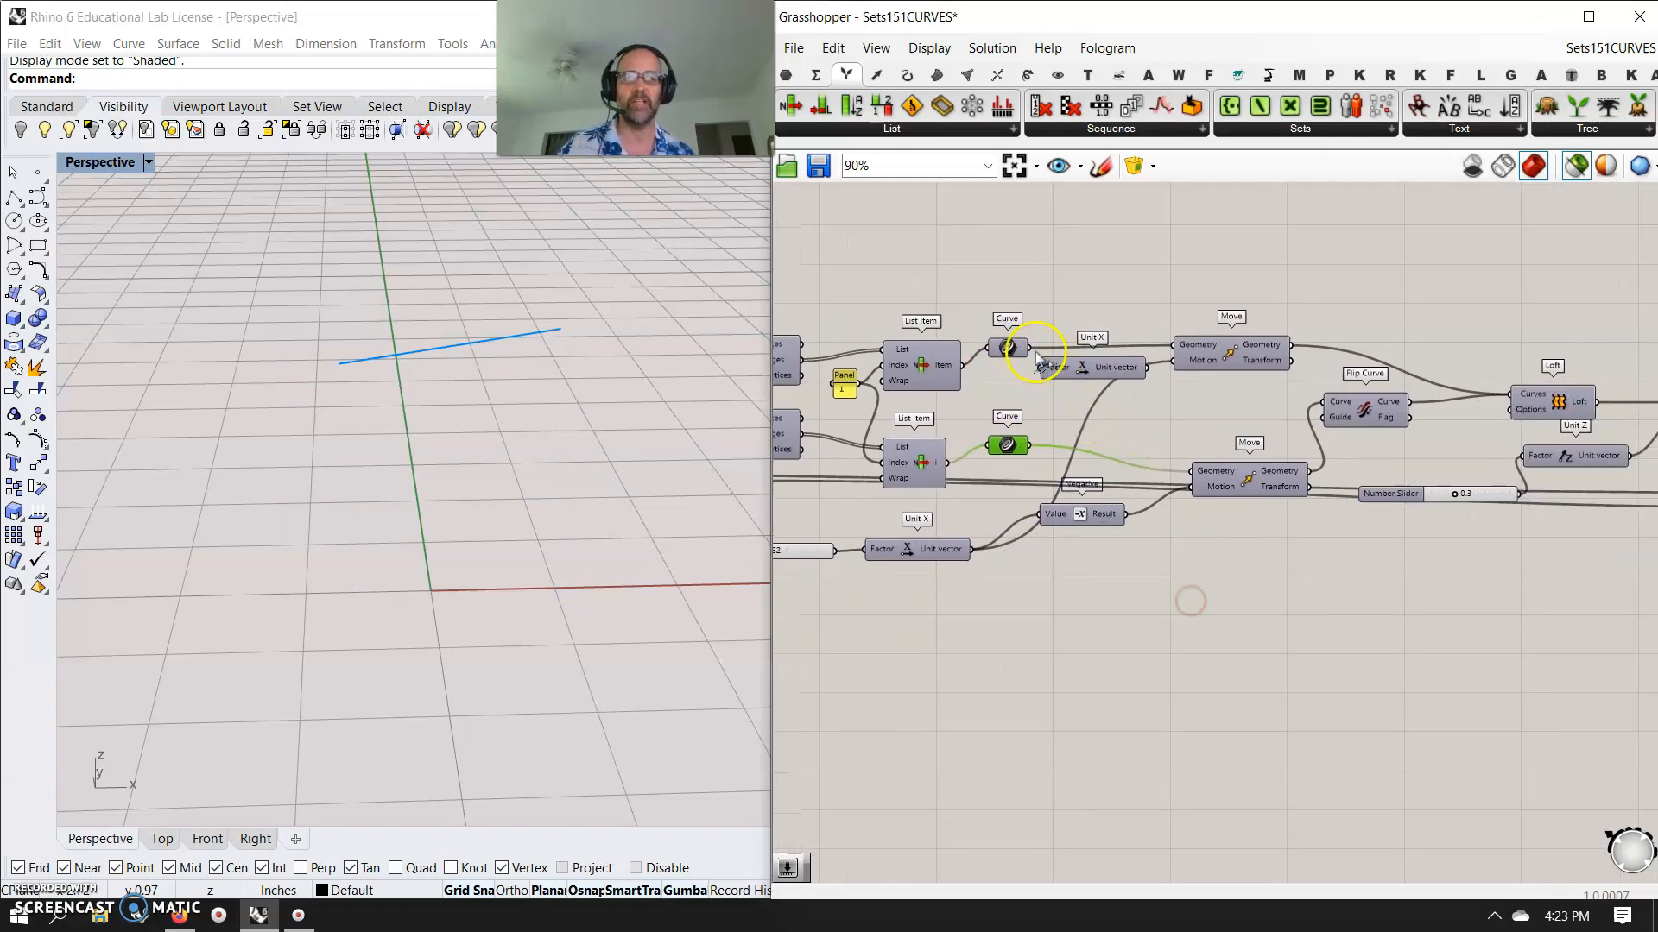
- Move the lower List Item up beneath the first one, and line up the extrusion height slider beside Unit Z
left_click_drag(909, 470, 922, 452)
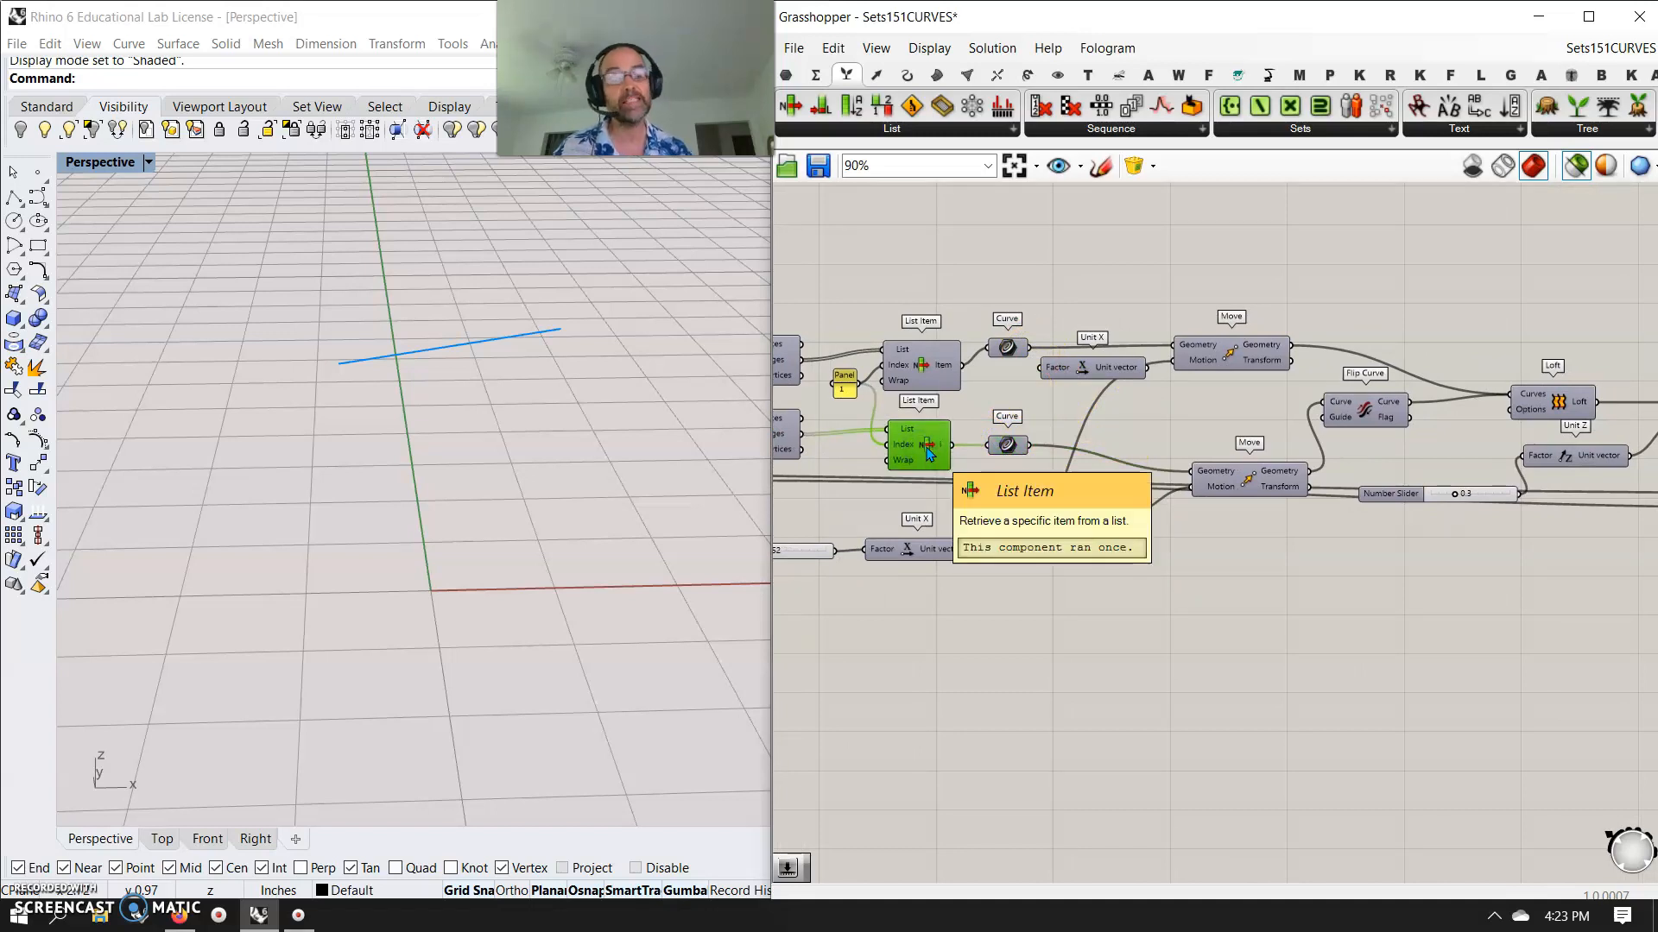
right_click_drag(1290, 626, 1056, 581)
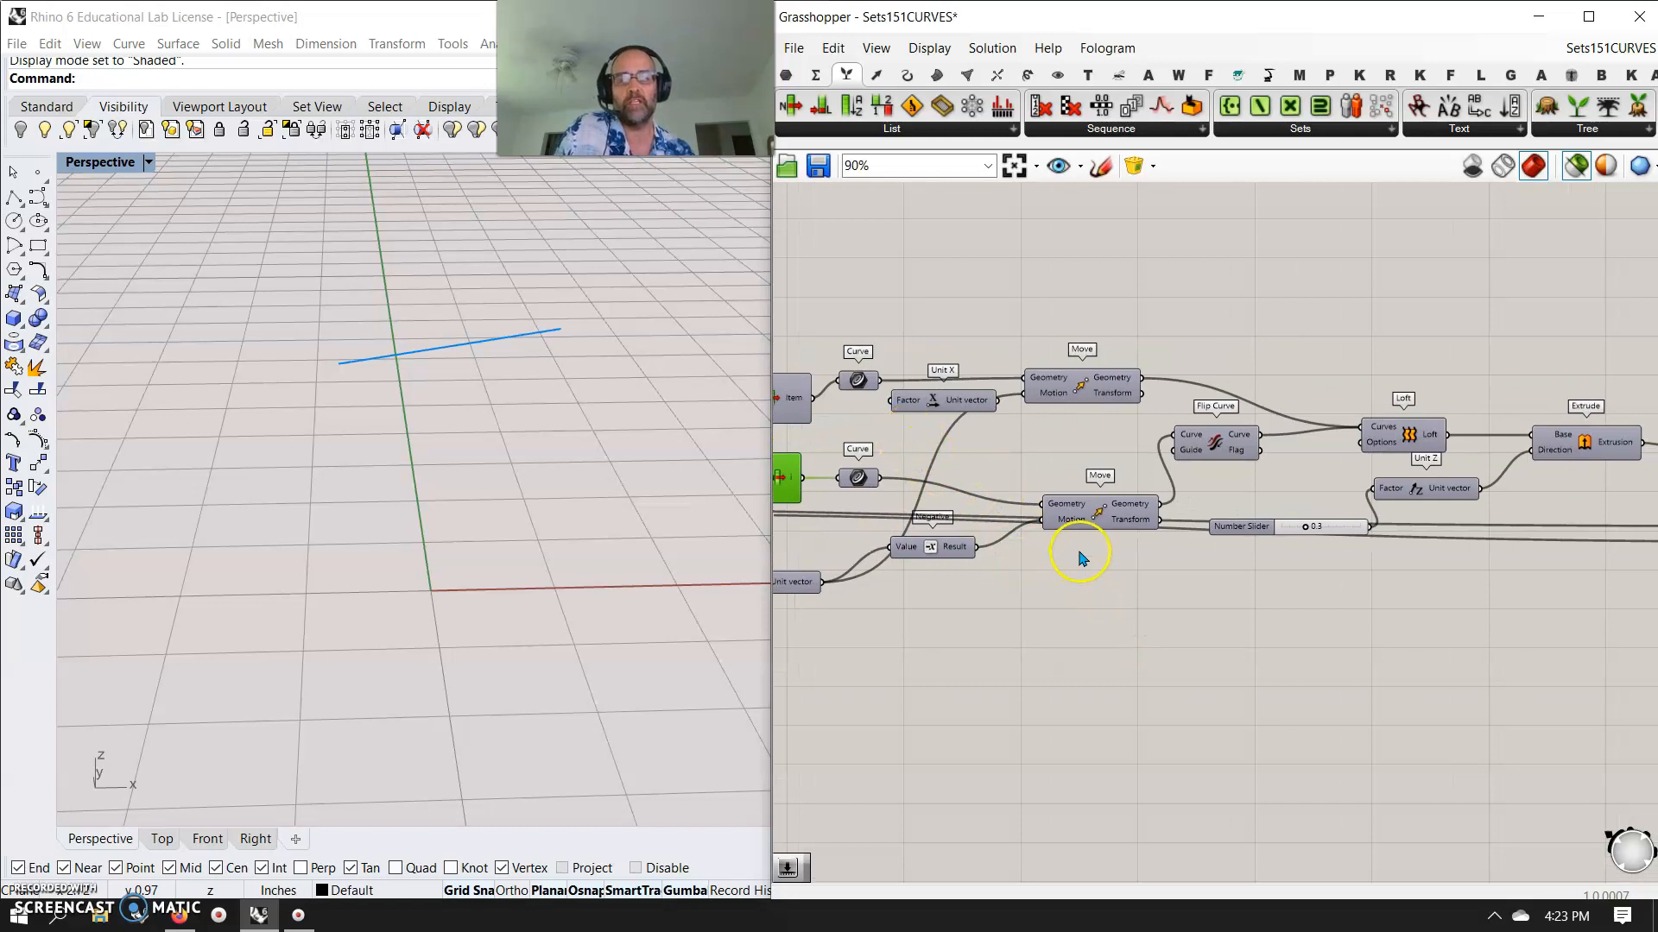
left_click_drag(1245, 530, 1236, 498)
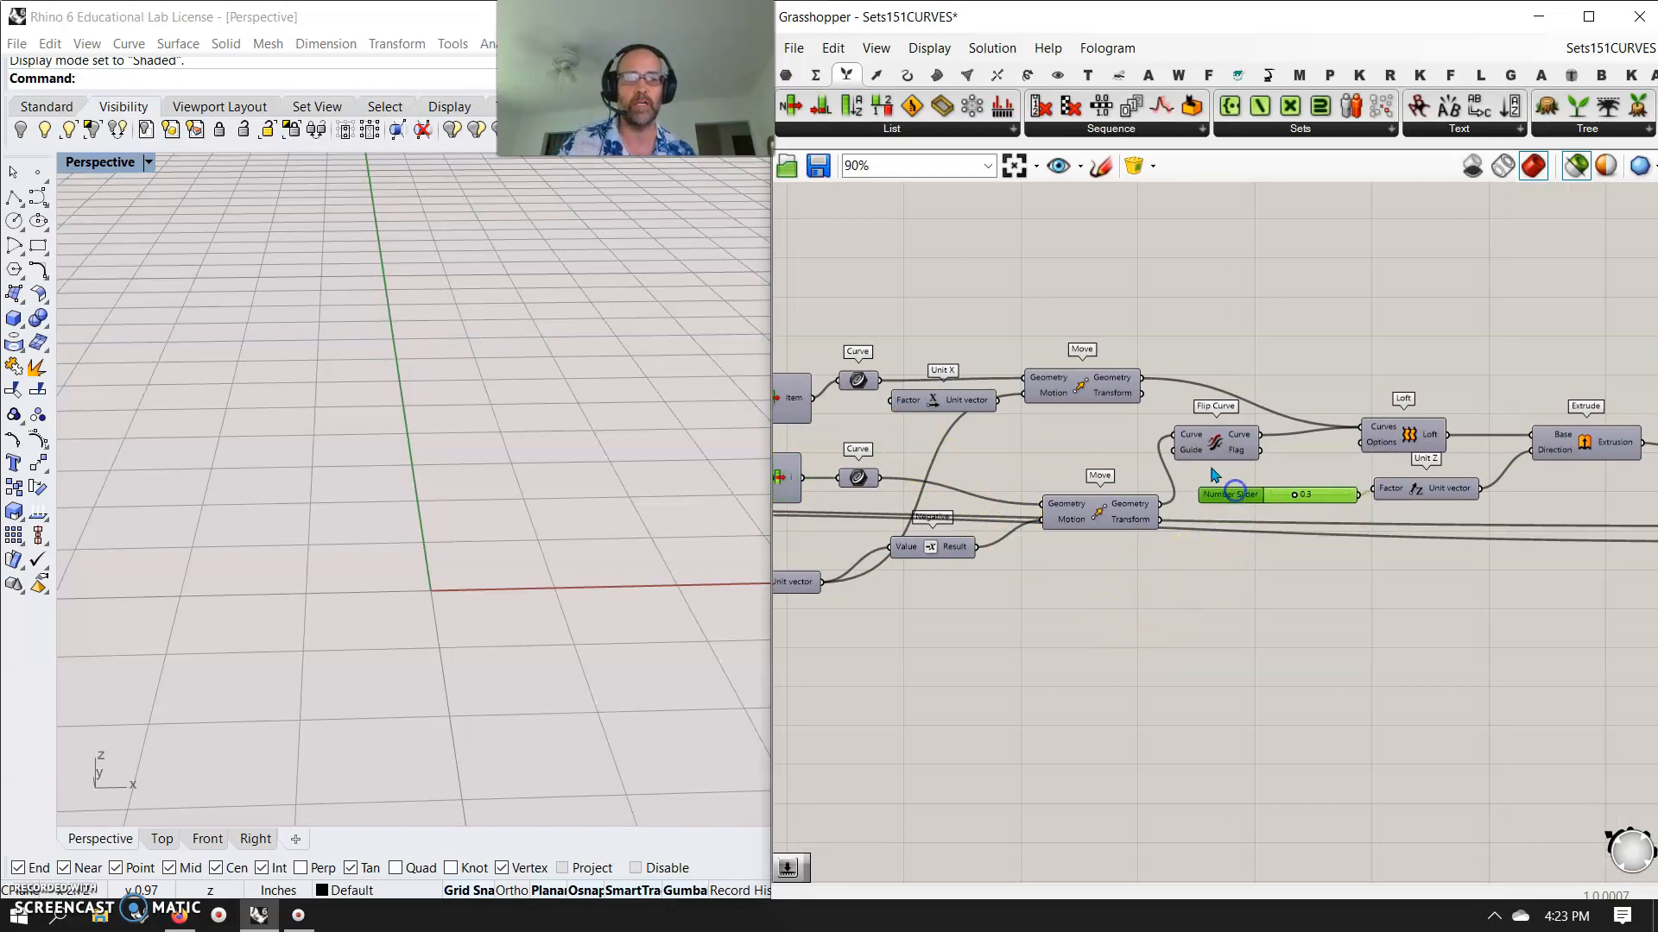
- Preview the edge lines offset by the two Move components along positive and negative X
right_click_drag(1347, 644, 1206, 629)
left_click(997, 505)
left_click(950, 383)
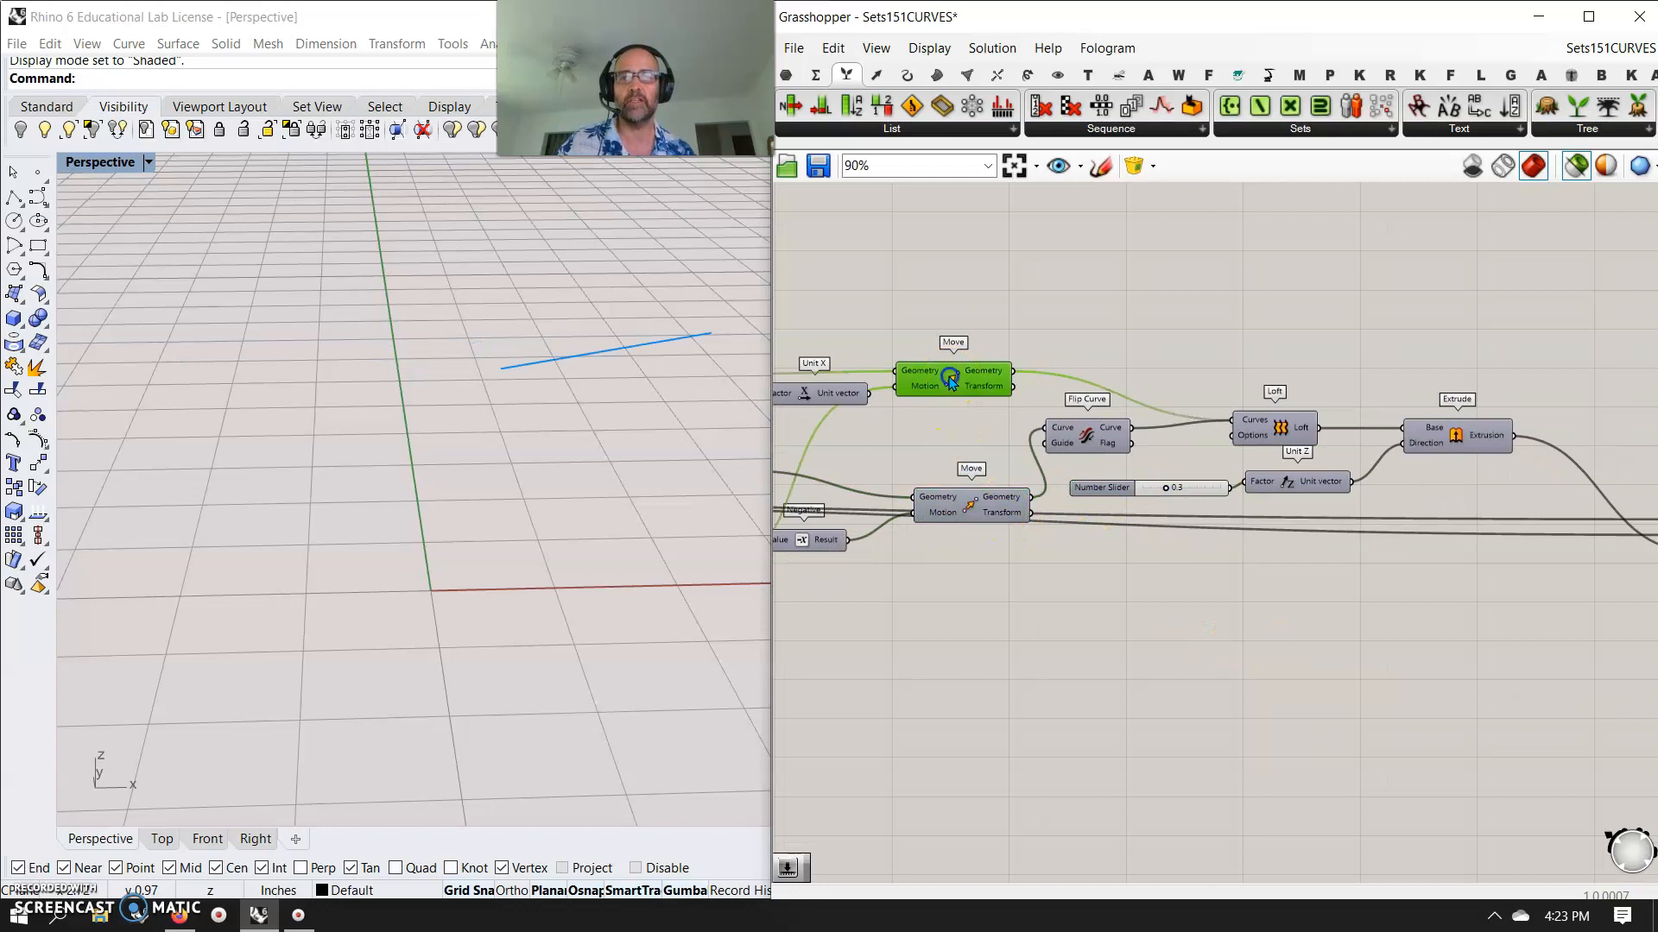
scroll(528, 465, "down", 2)
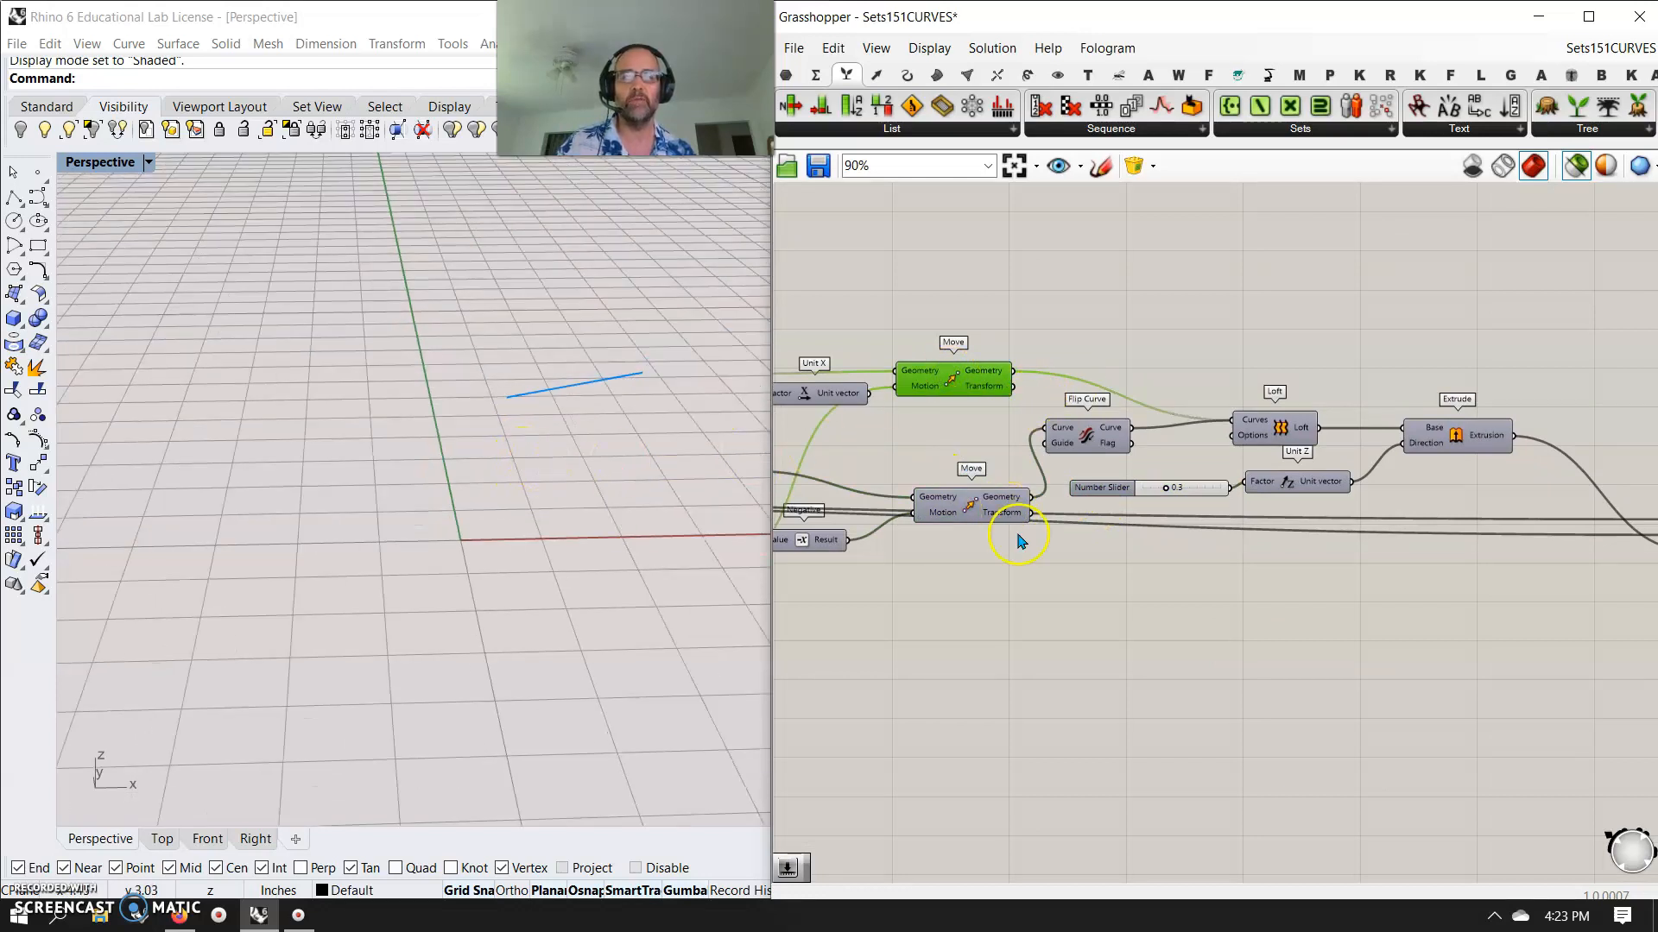
right_click_drag(1081, 622, 1046, 656)
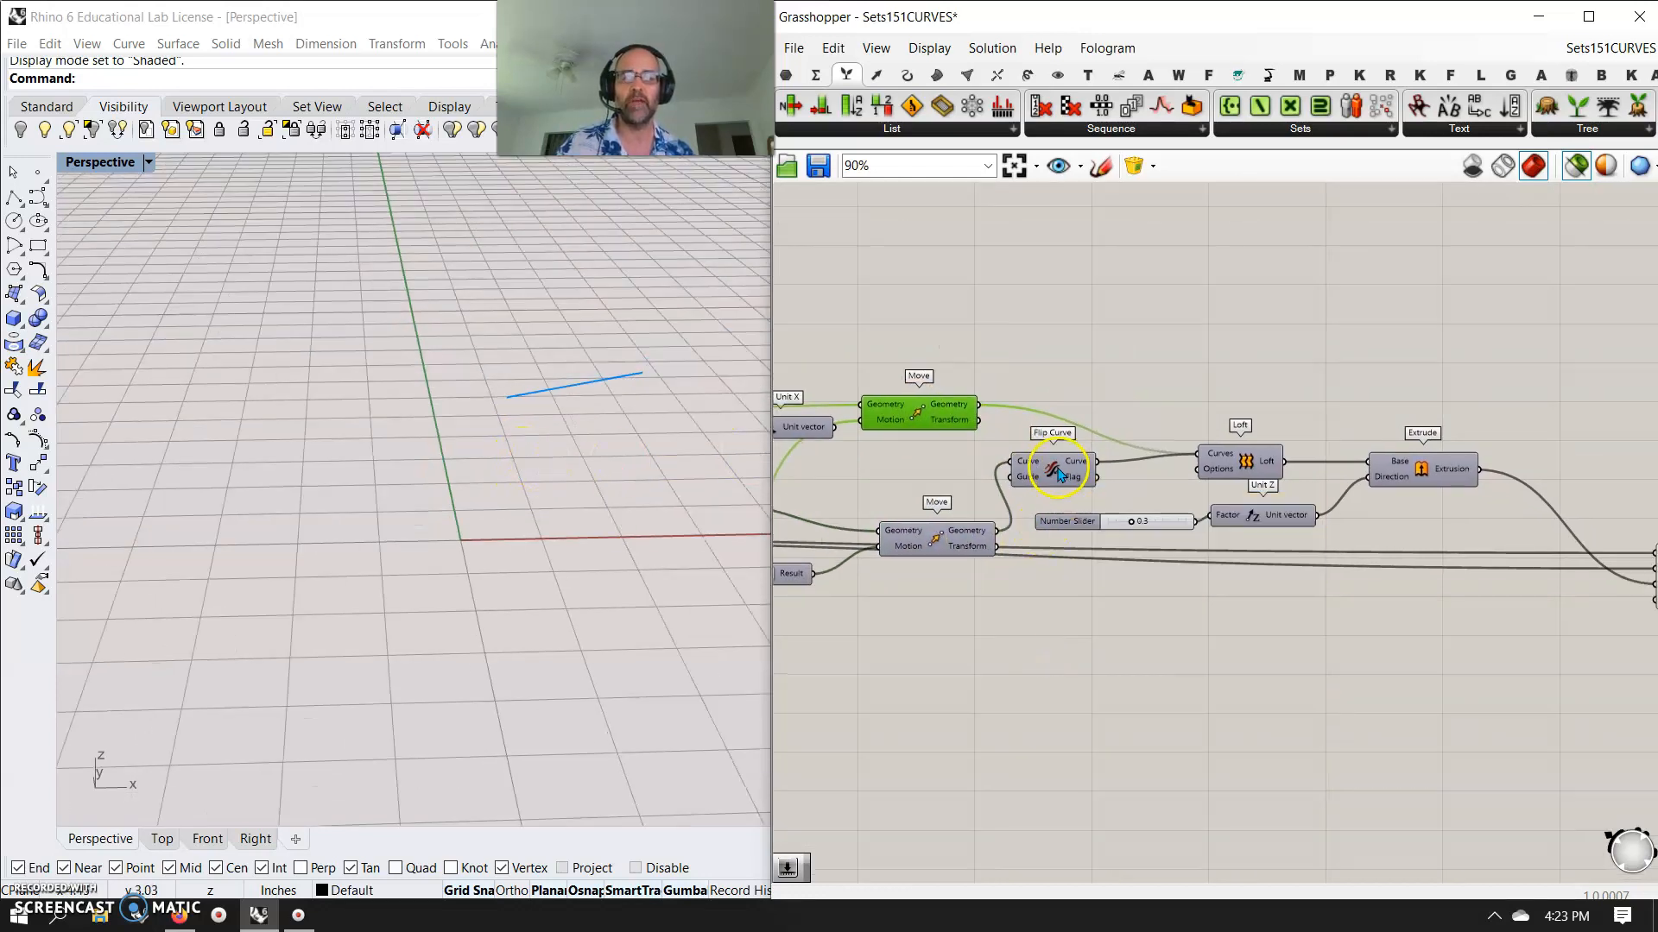
- Preview the Loft between the moved lines, inspect its input settings and Loft options, and compare it with the Flip Curve output
left_click(1245, 471)
right_click_drag(556, 448, 505, 502)
right_click(1208, 468)
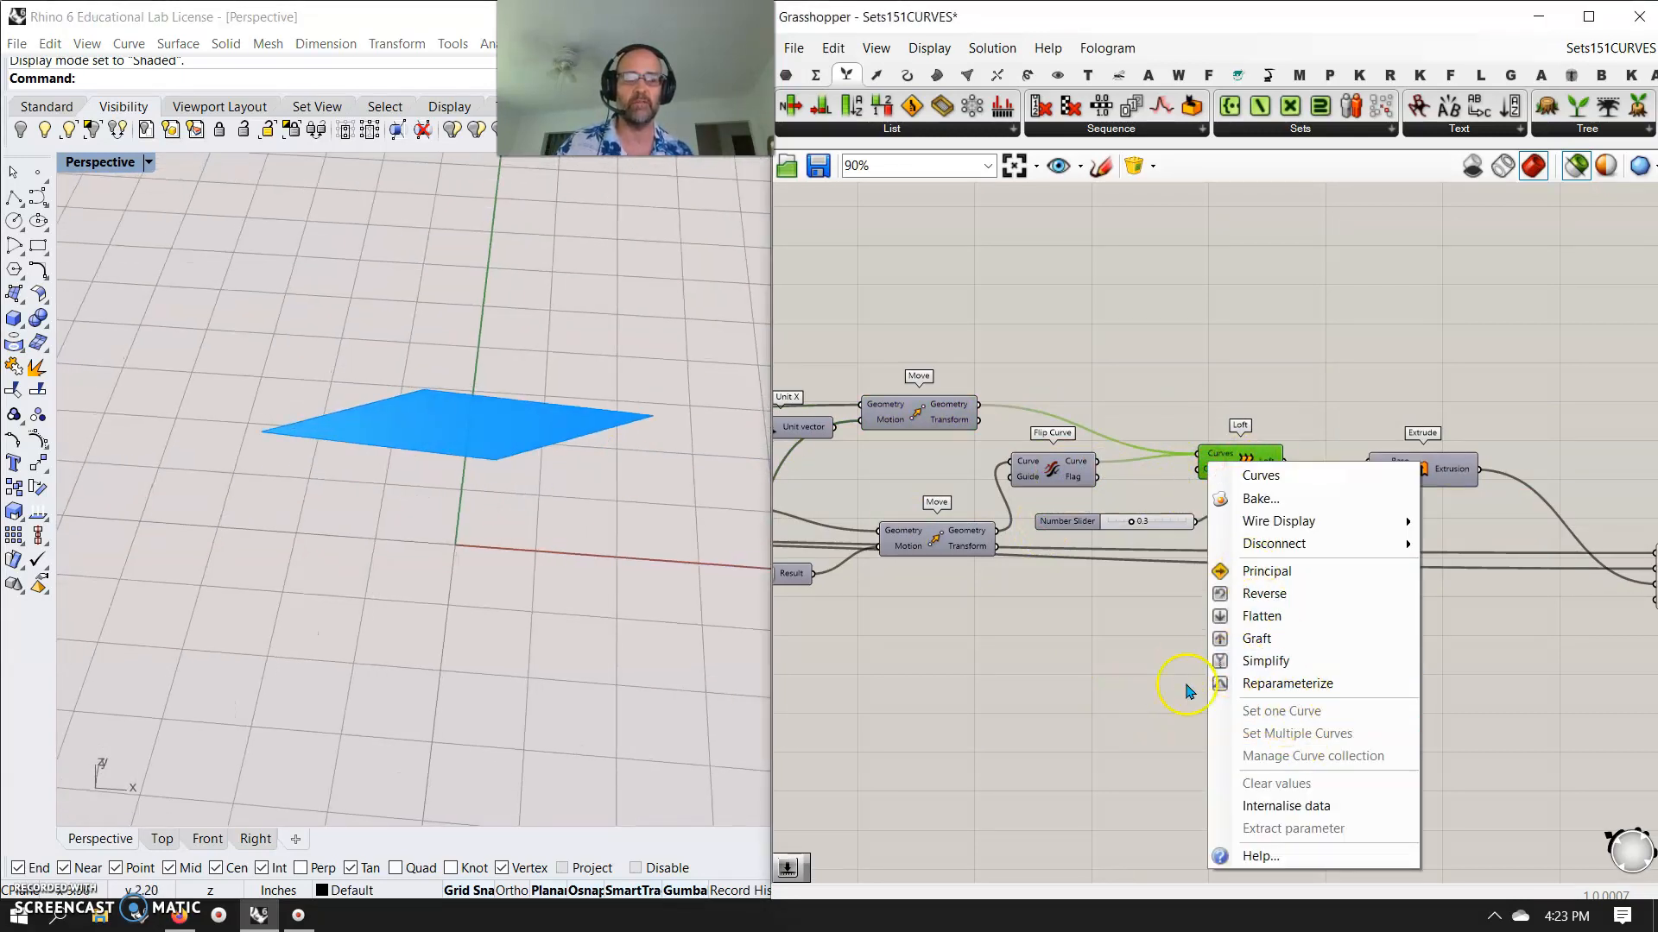
left_click(1265, 661)
right_click(1219, 470)
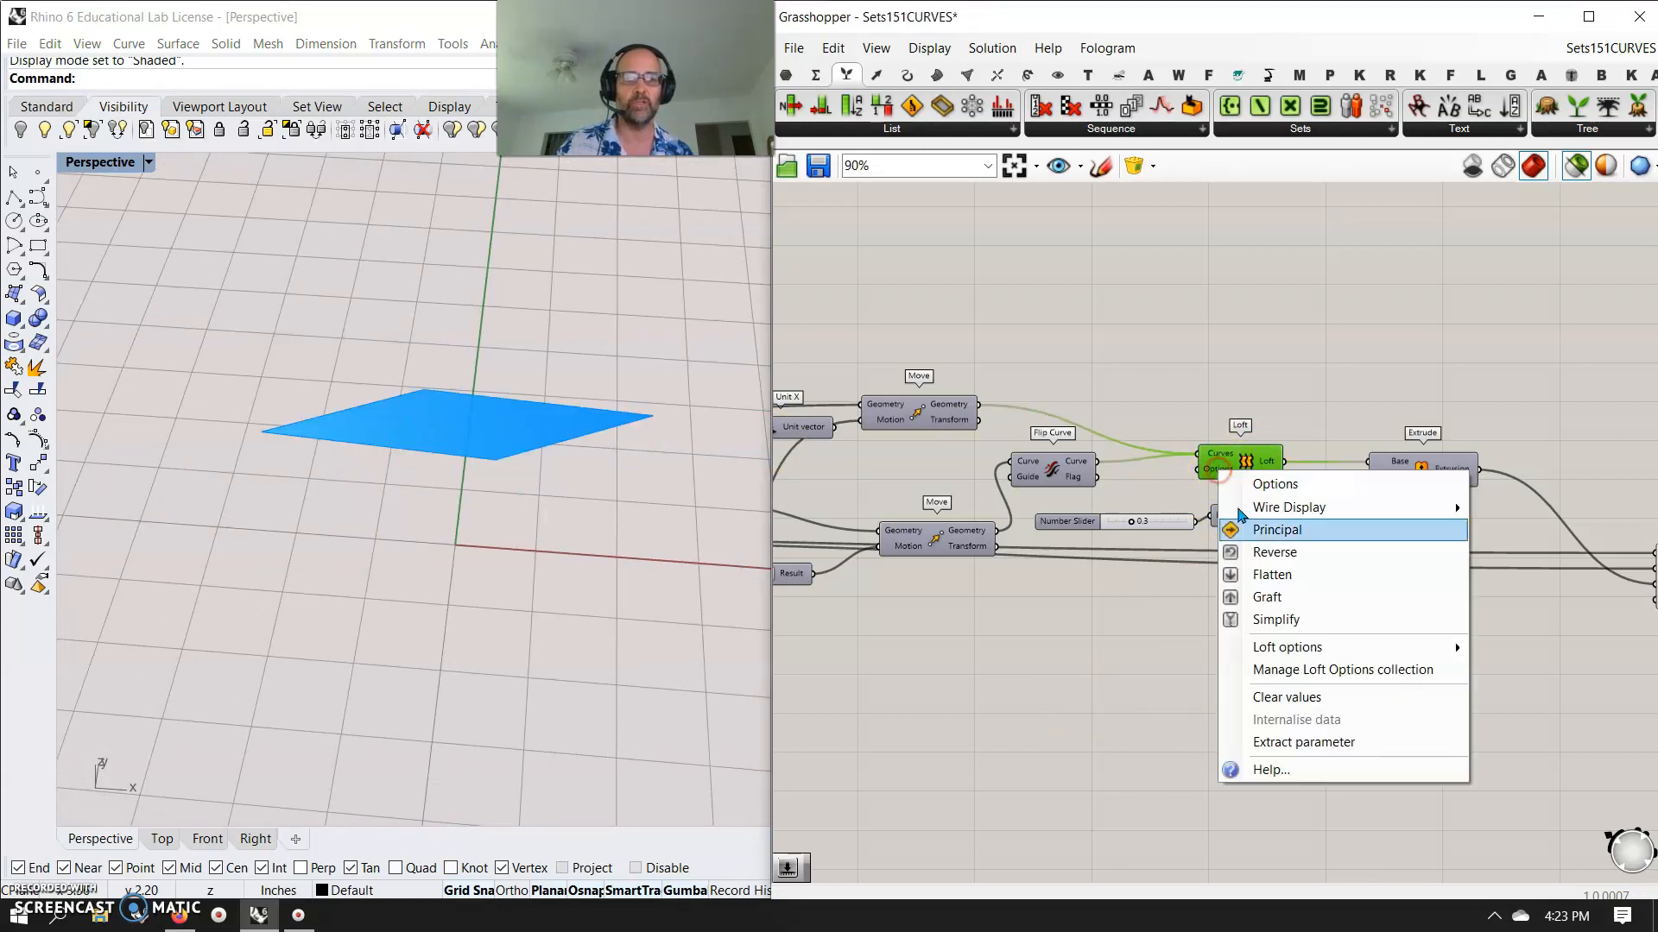
mouse_move(1300, 653)
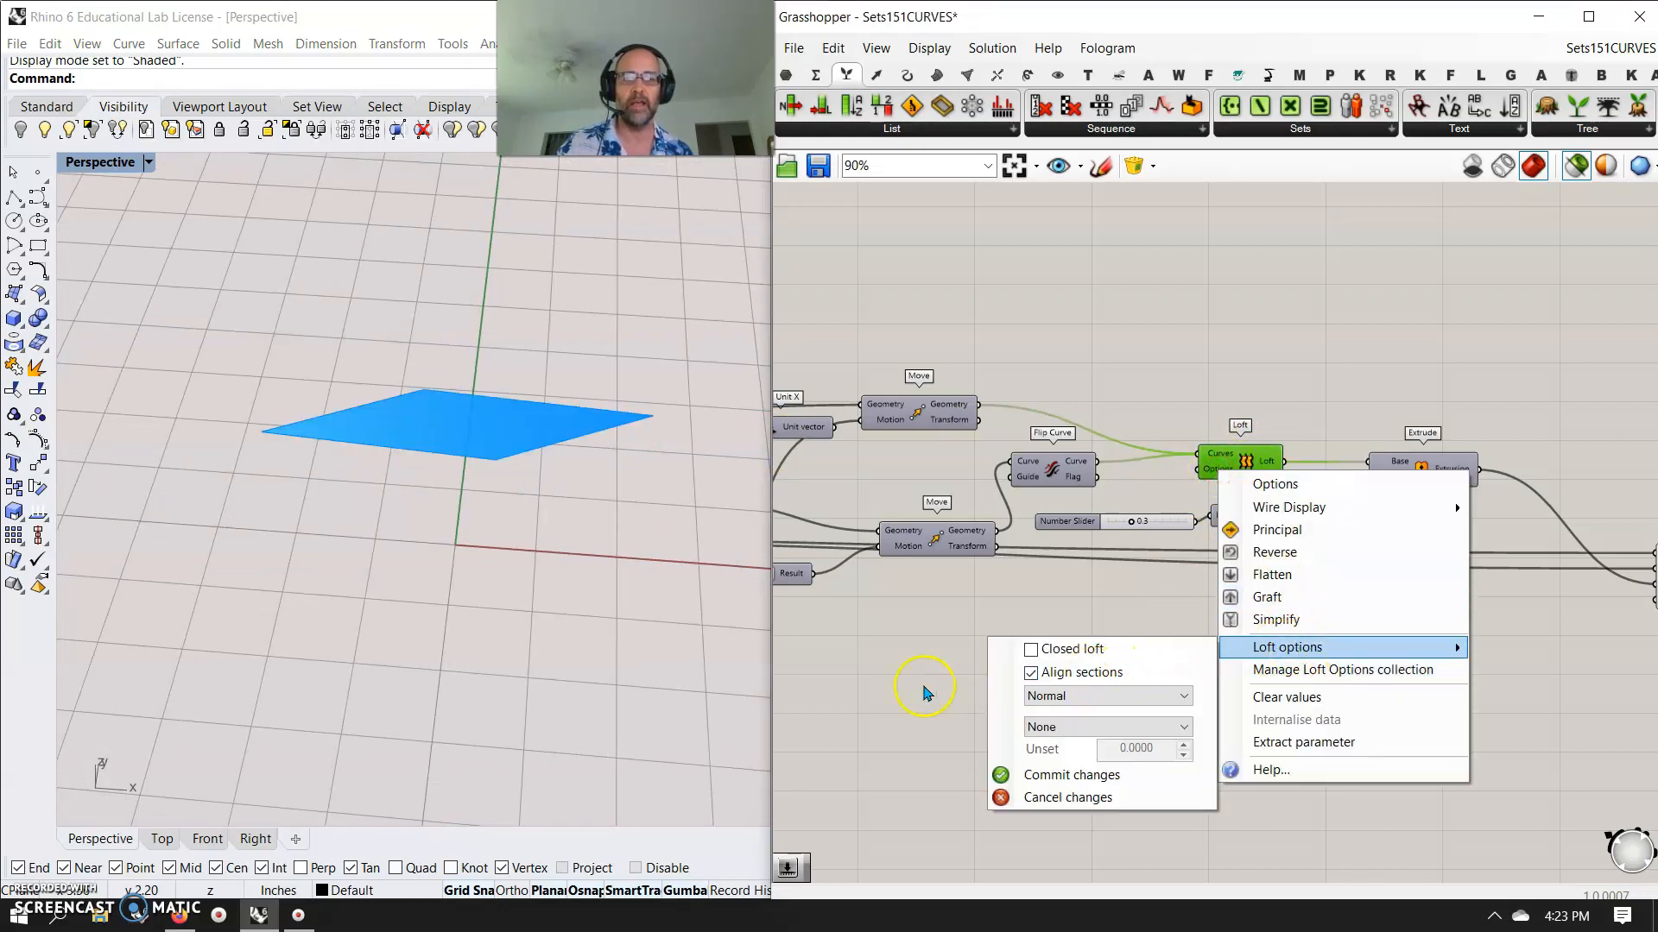
left_click(885, 673)
left_click(1060, 489)
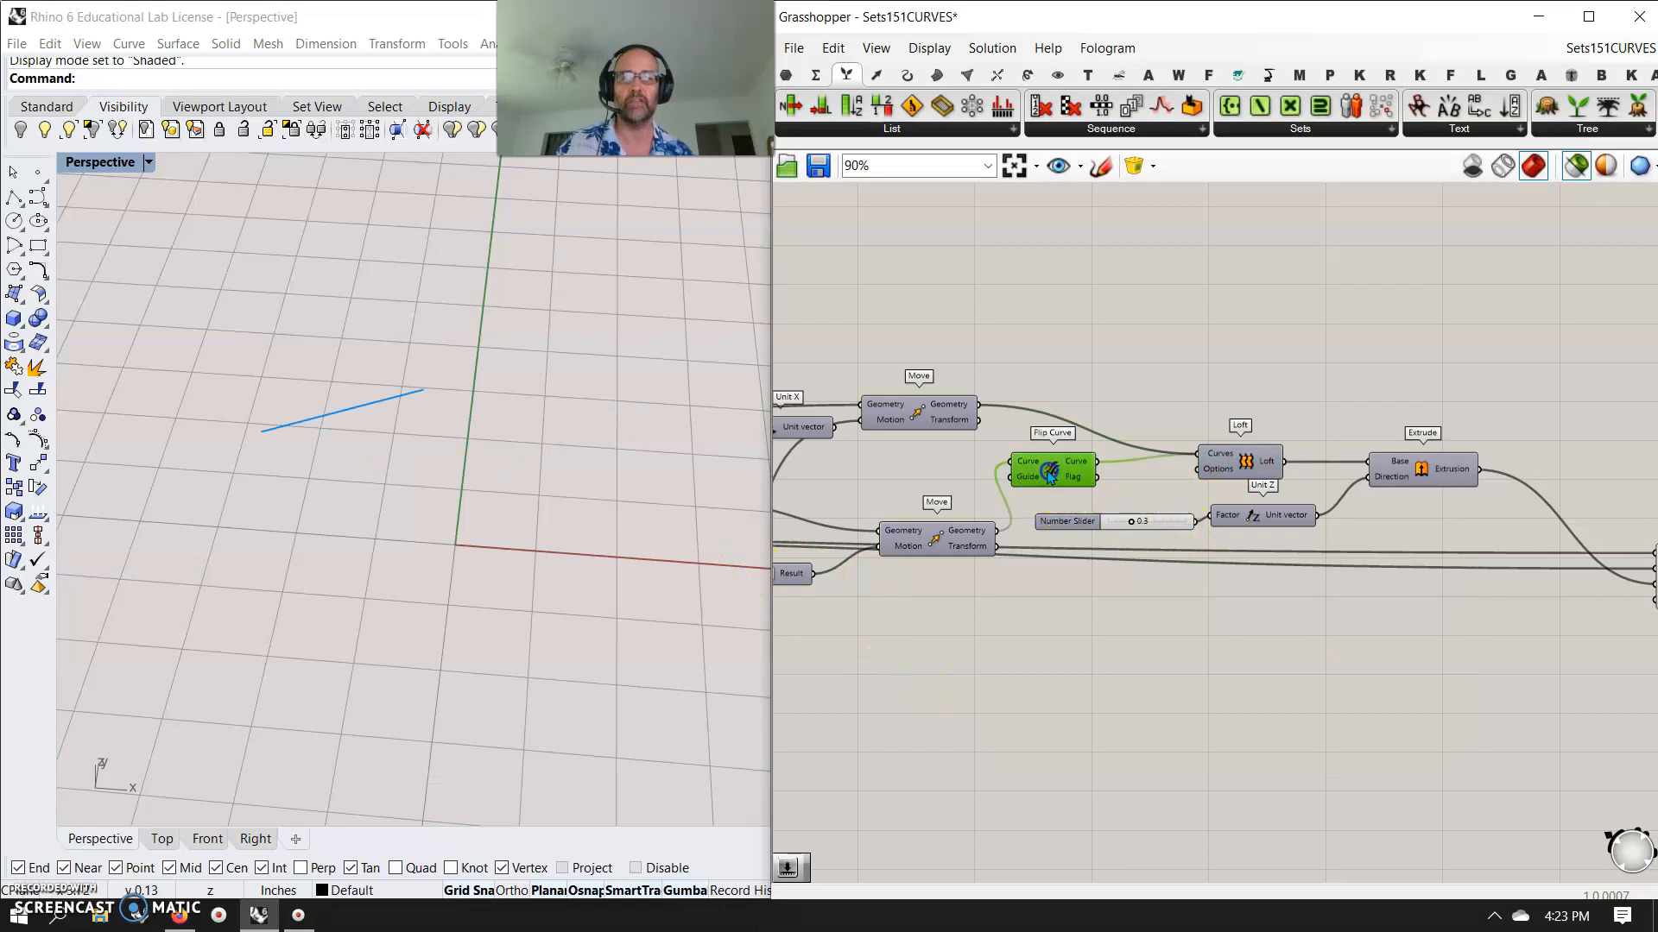
- Preview the Extrude tabletop, and the Merge result that combines it with the base, from several angles and distances
left_click(1417, 473)
right_click_drag(570, 553, 463, 506)
right_click_drag(1397, 650, 1094, 613)
left_click(1423, 553)
right_click_drag(604, 488, 398, 481)
scroll(498, 483, "up", 4)
scroll(391, 516, "down", 4)
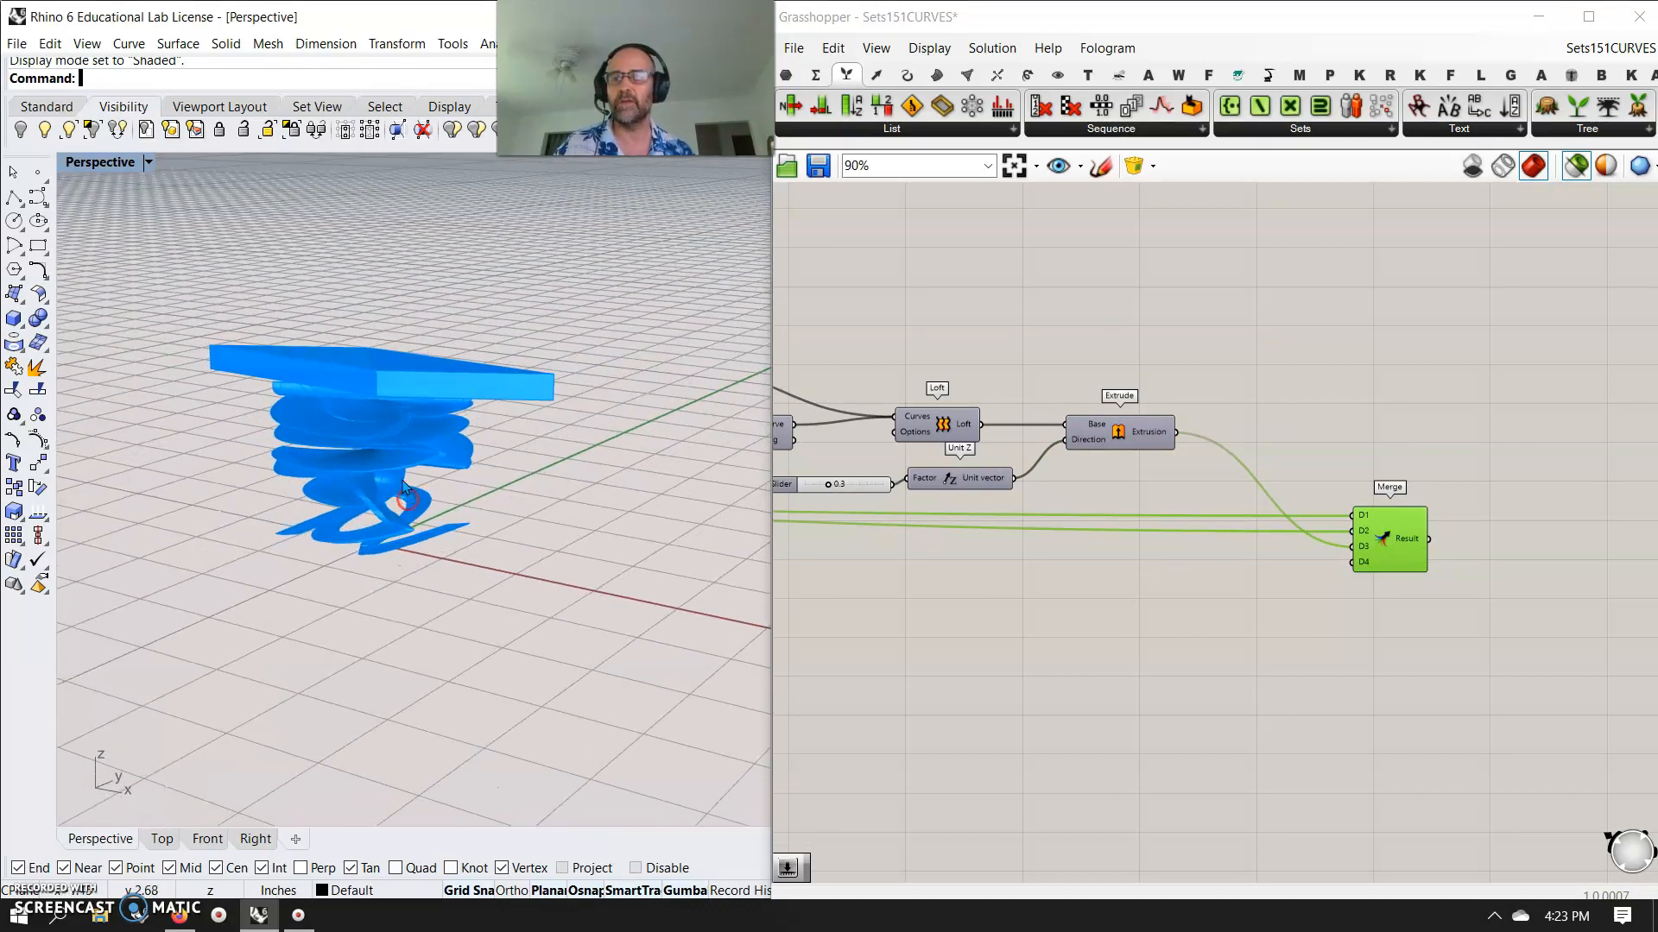
scroll(398, 479, "up", 2)
- Set the Perspective view's display mode to Artistic and examine the merged table in the four-viewport layout
left_click(102, 163)
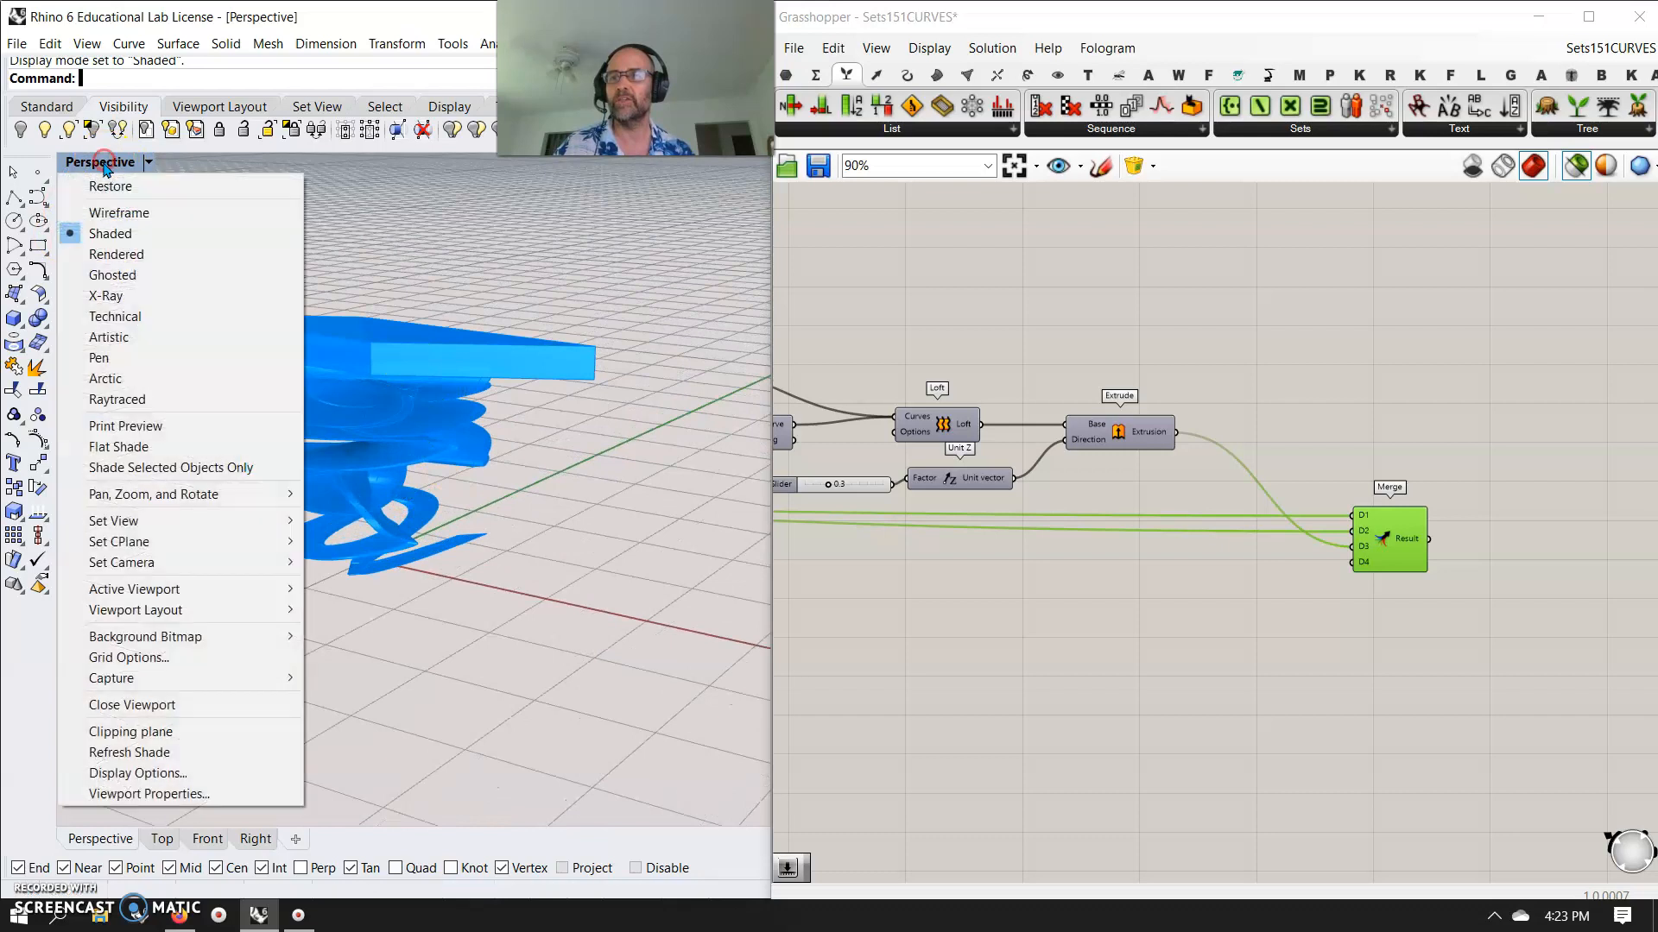
left_click(134, 344)
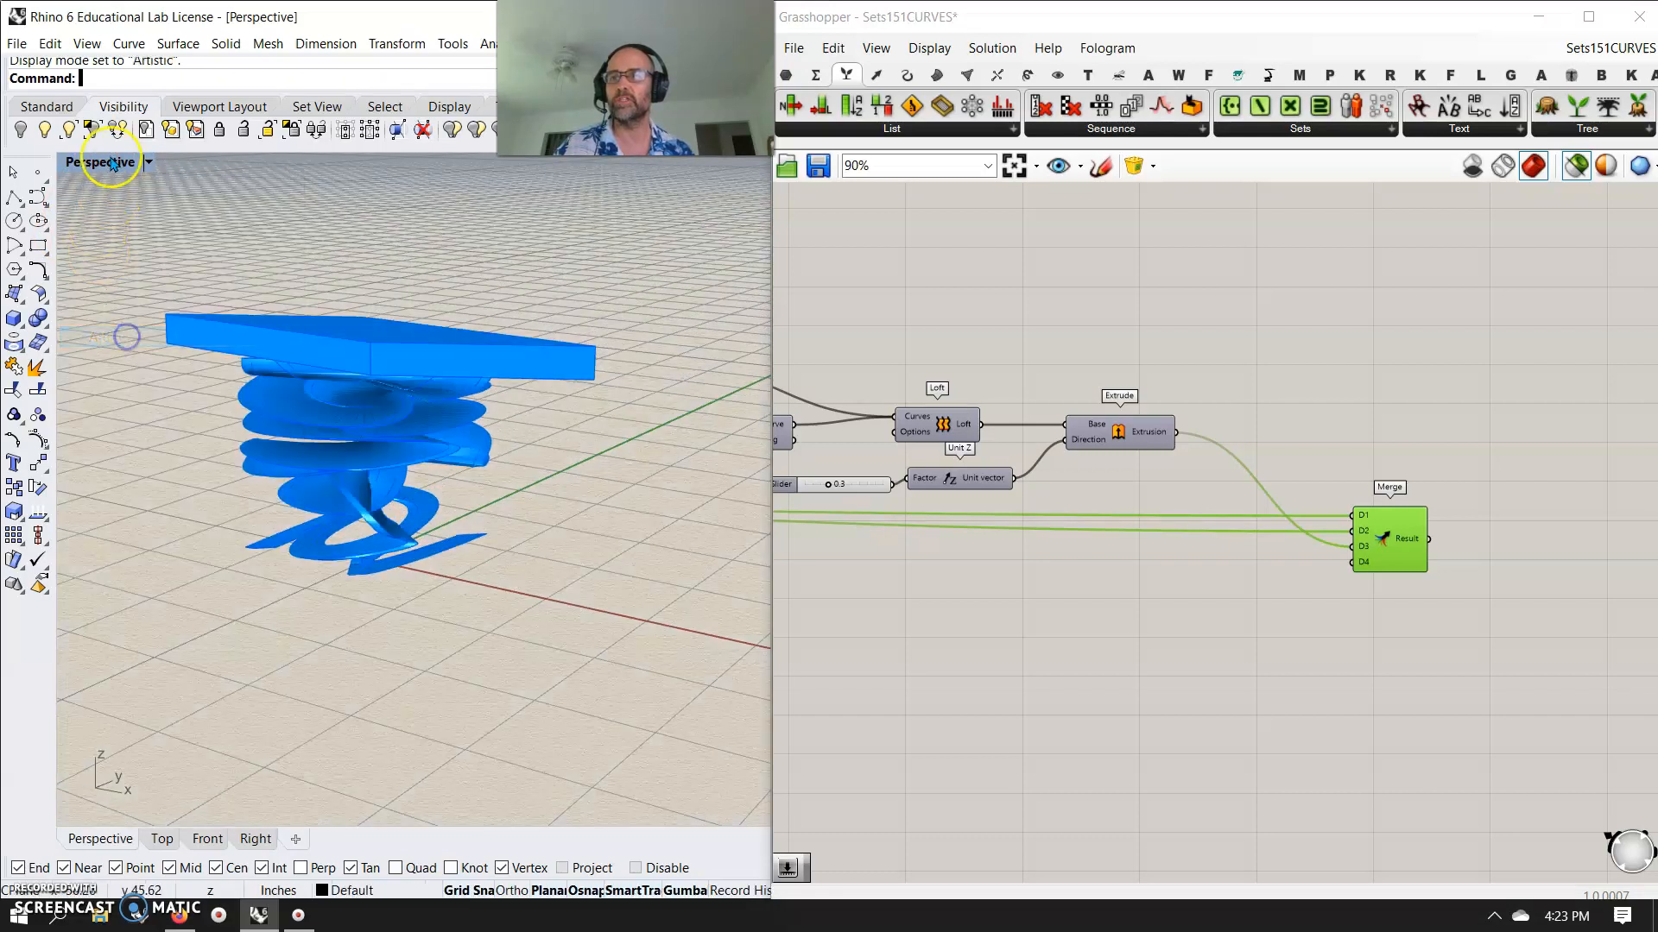
double_click(87, 164)
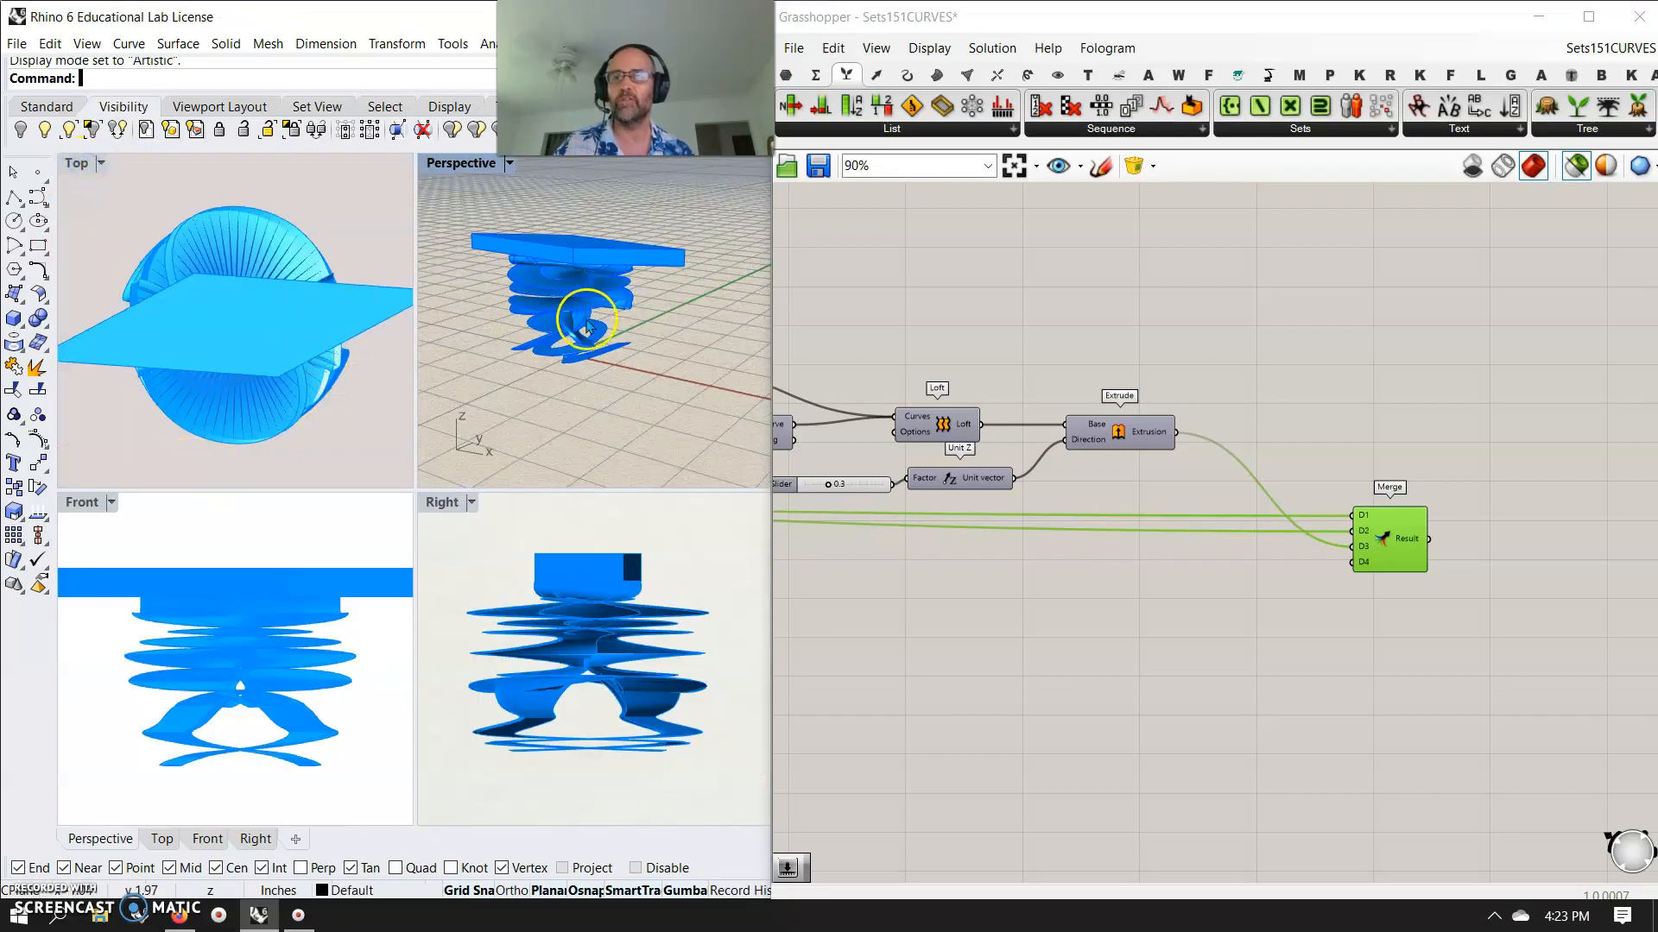
scroll(592, 333, "up", 4)
right_click_drag(593, 334, 574, 285)
- Set the slider controlling the tabletop's extrusion height to 0.2 and maximize the Perspective viewport to inspect the form
right_click_drag(885, 620, 1113, 578)
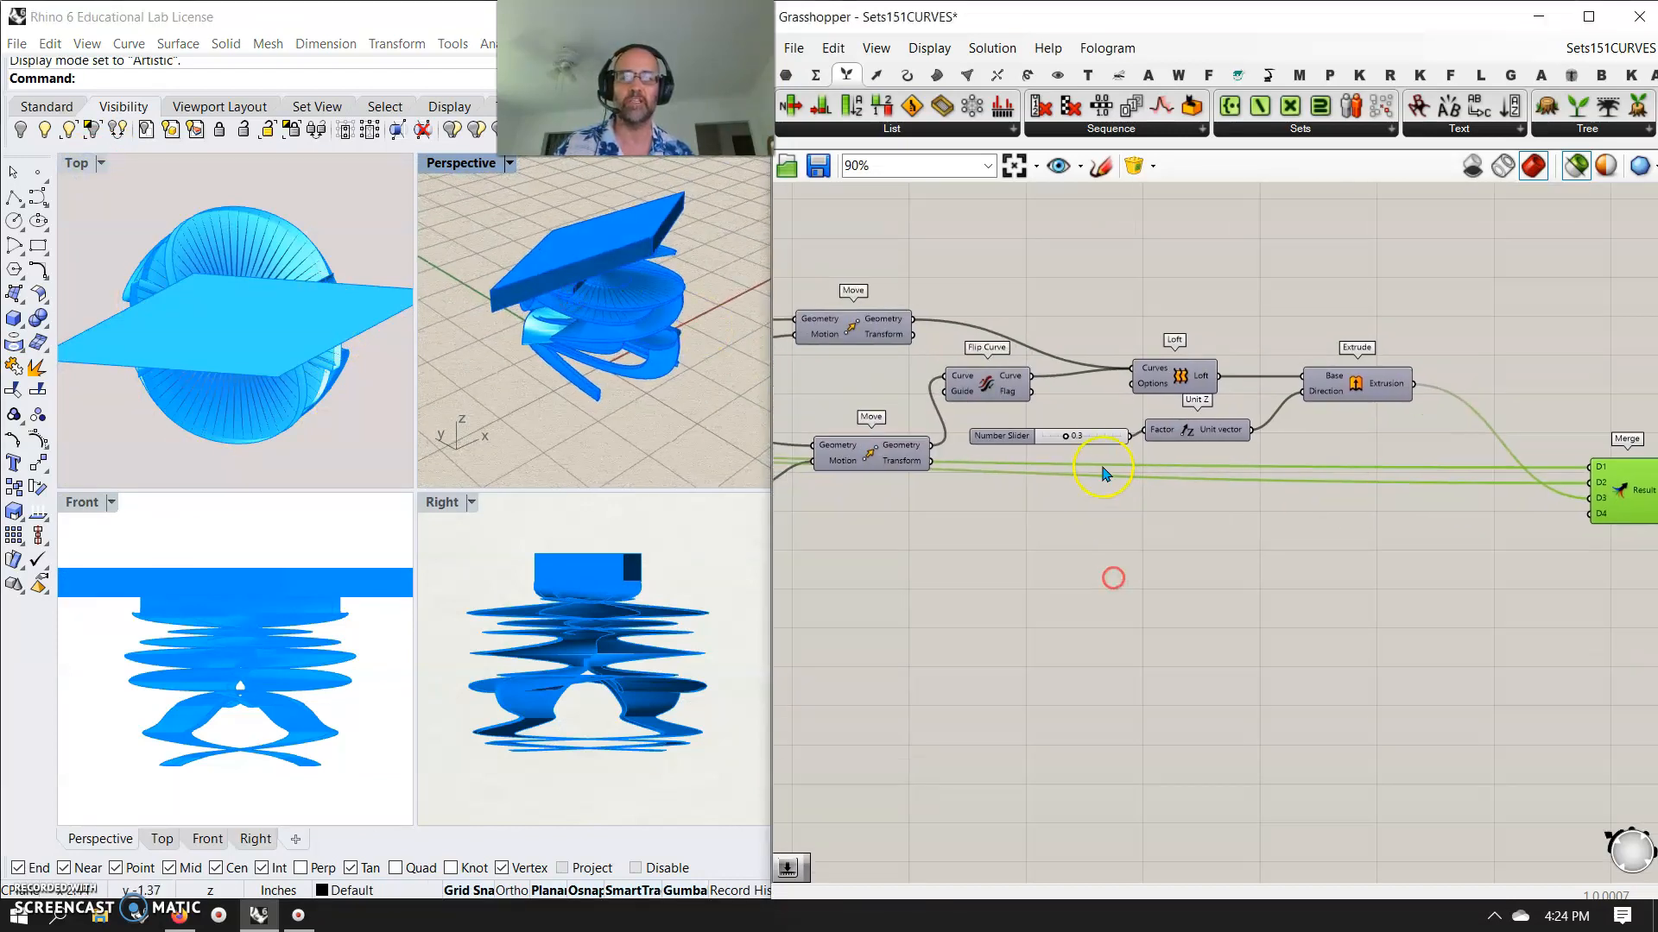
left_click_drag(1068, 440, 1057, 437)
right_click_drag(648, 321, 598, 254)
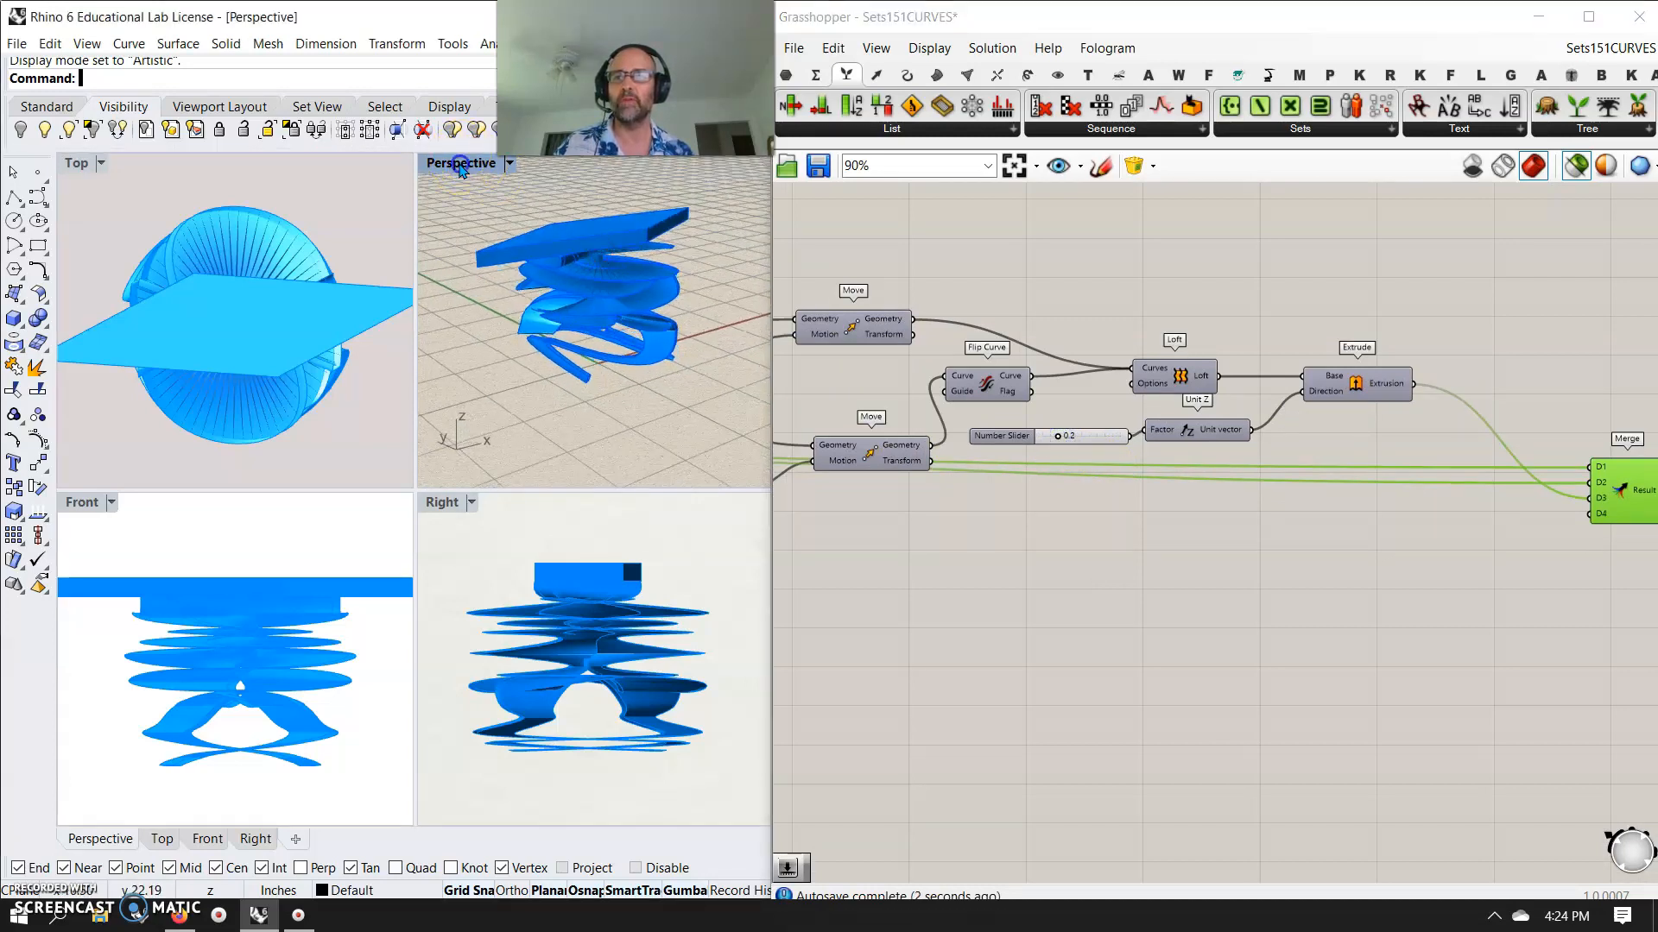
double_click(461, 163)
right_click_drag(486, 403, 501, 408)
- Add a Geometry parameter fed by the Merge result and place it near the Gene Pool at the definition's start
scroll(1226, 619, "down", 6)
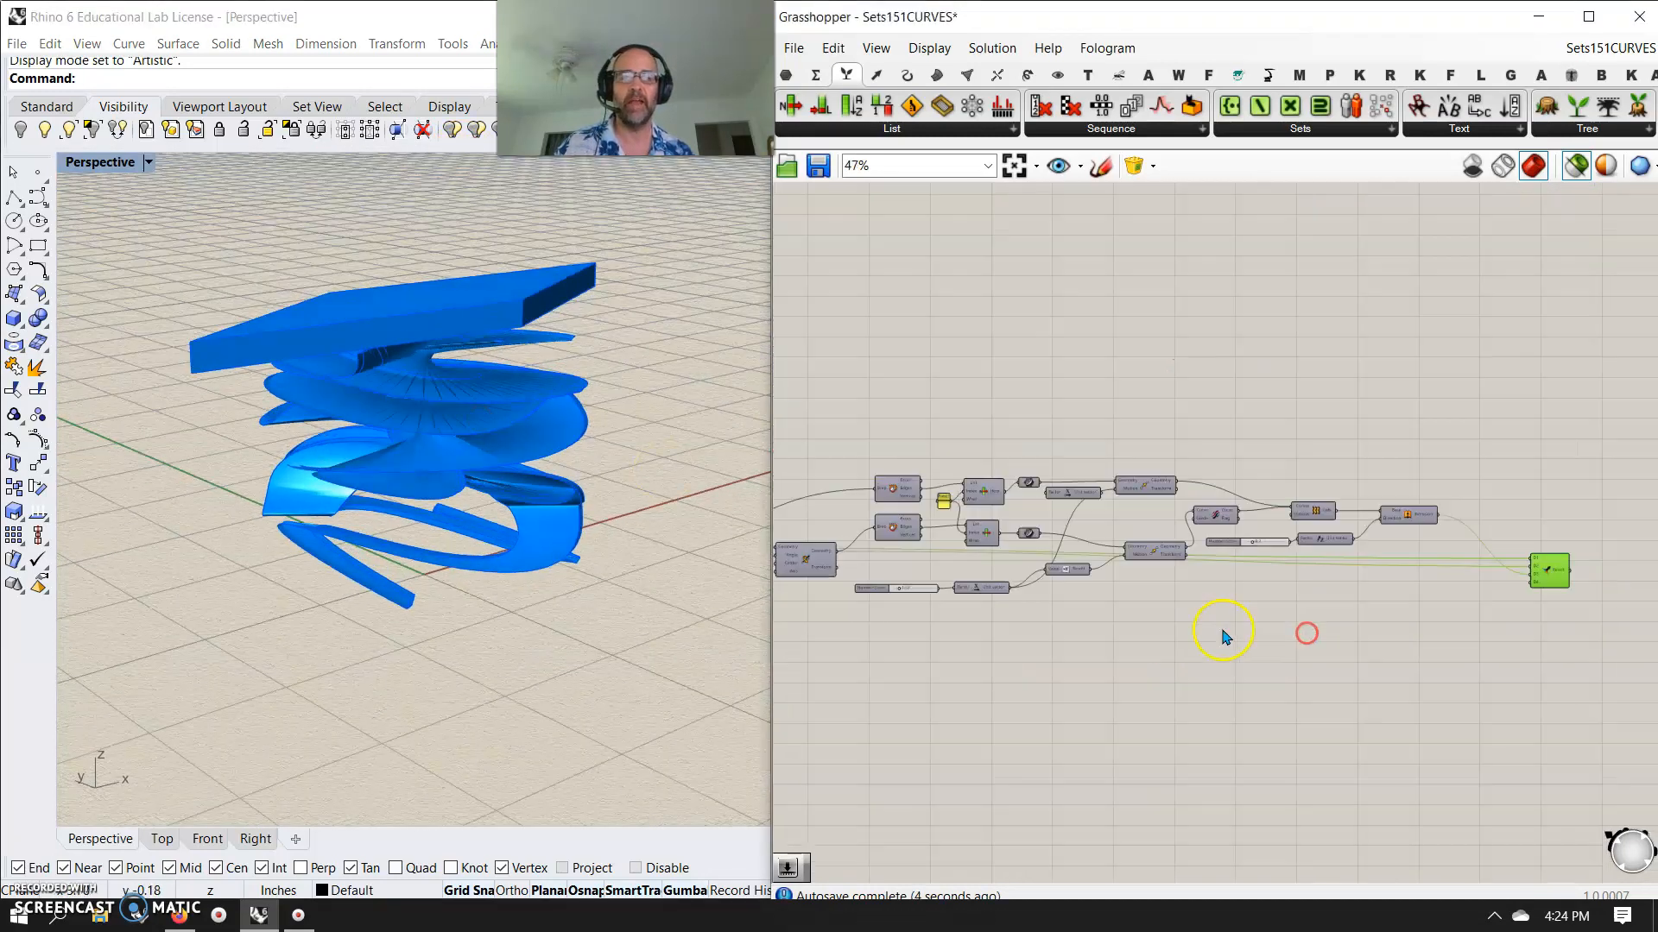
scroll(1075, 678, "down", 3)
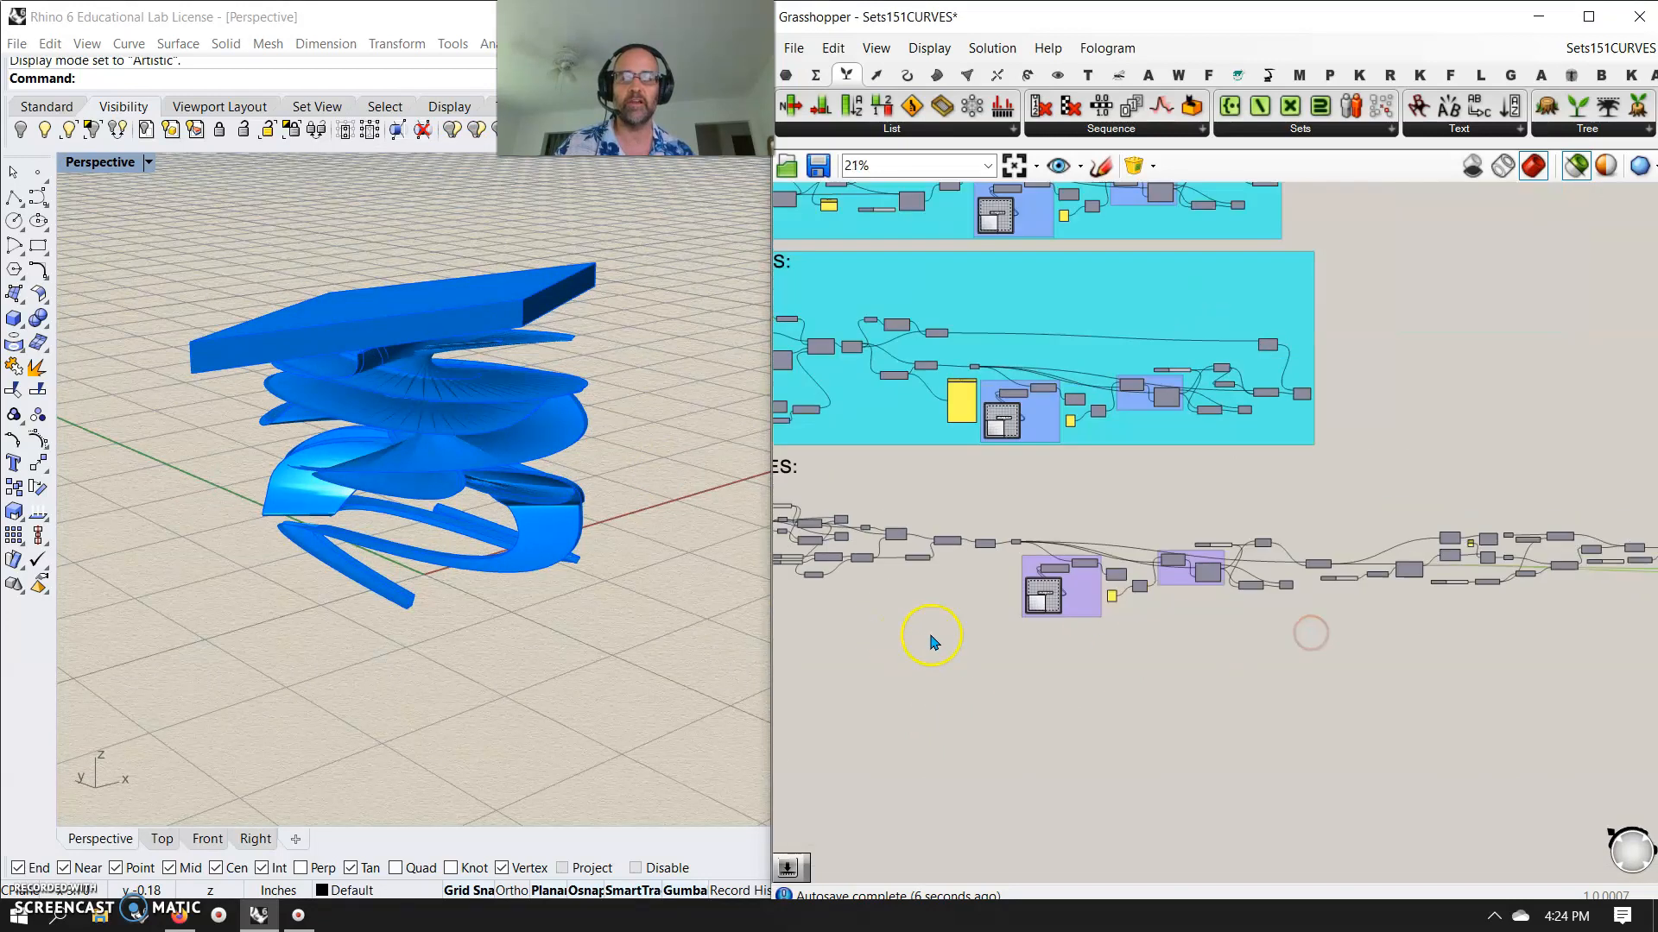
scroll(1236, 656, "down", 2)
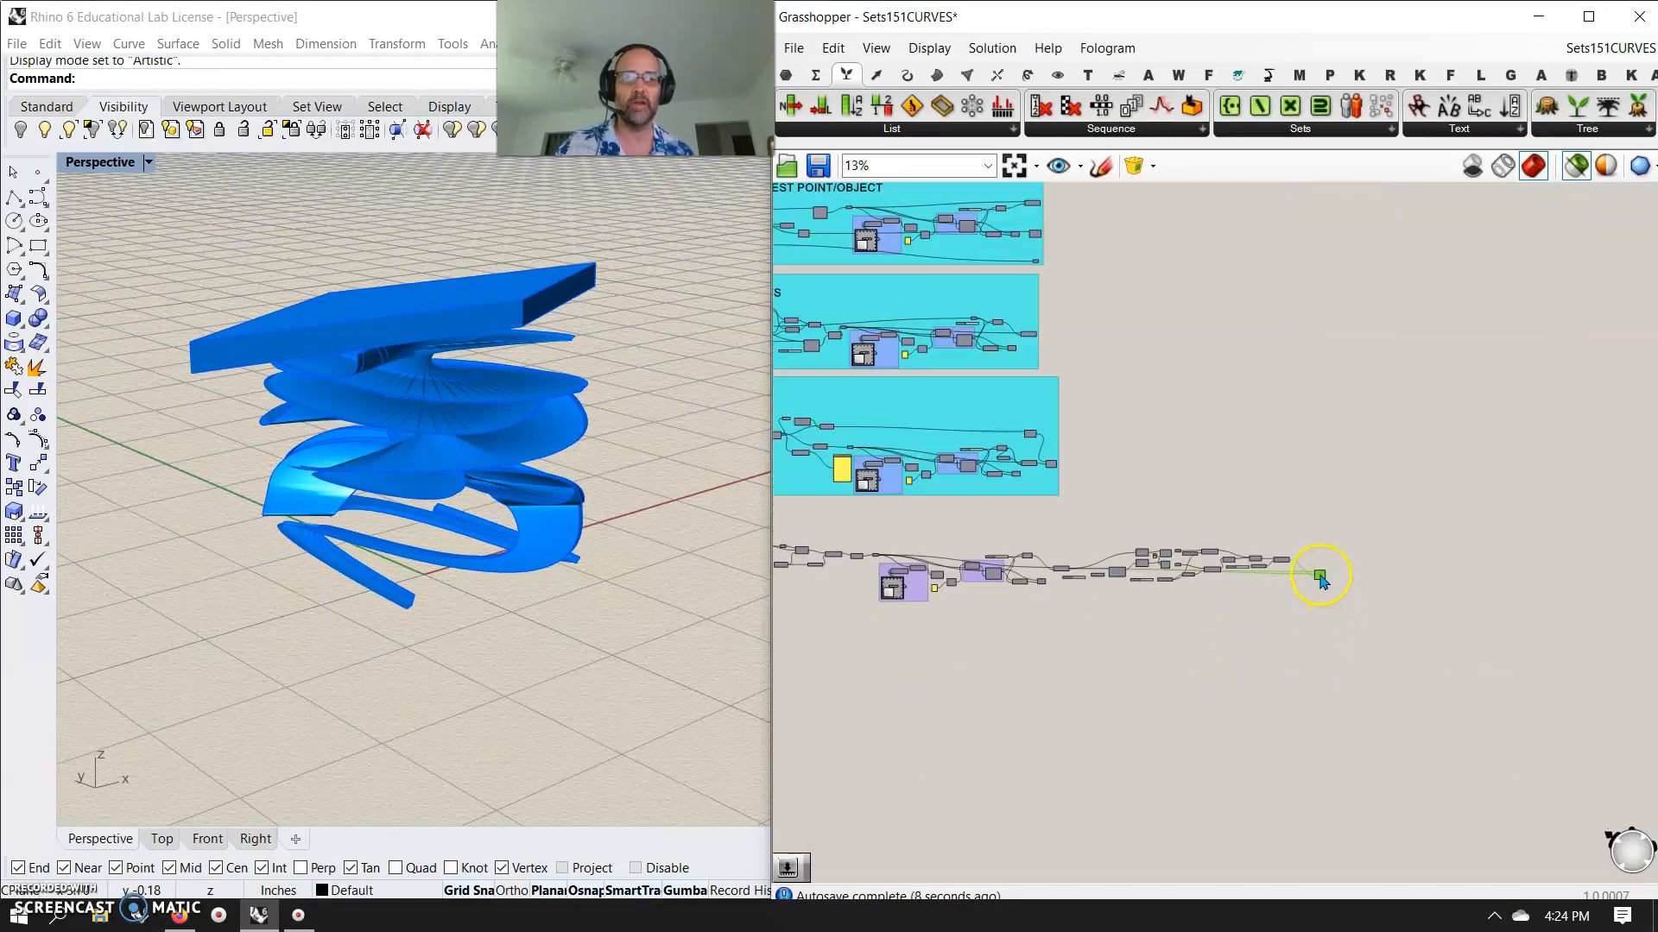
scroll(1320, 577, "up", 12)
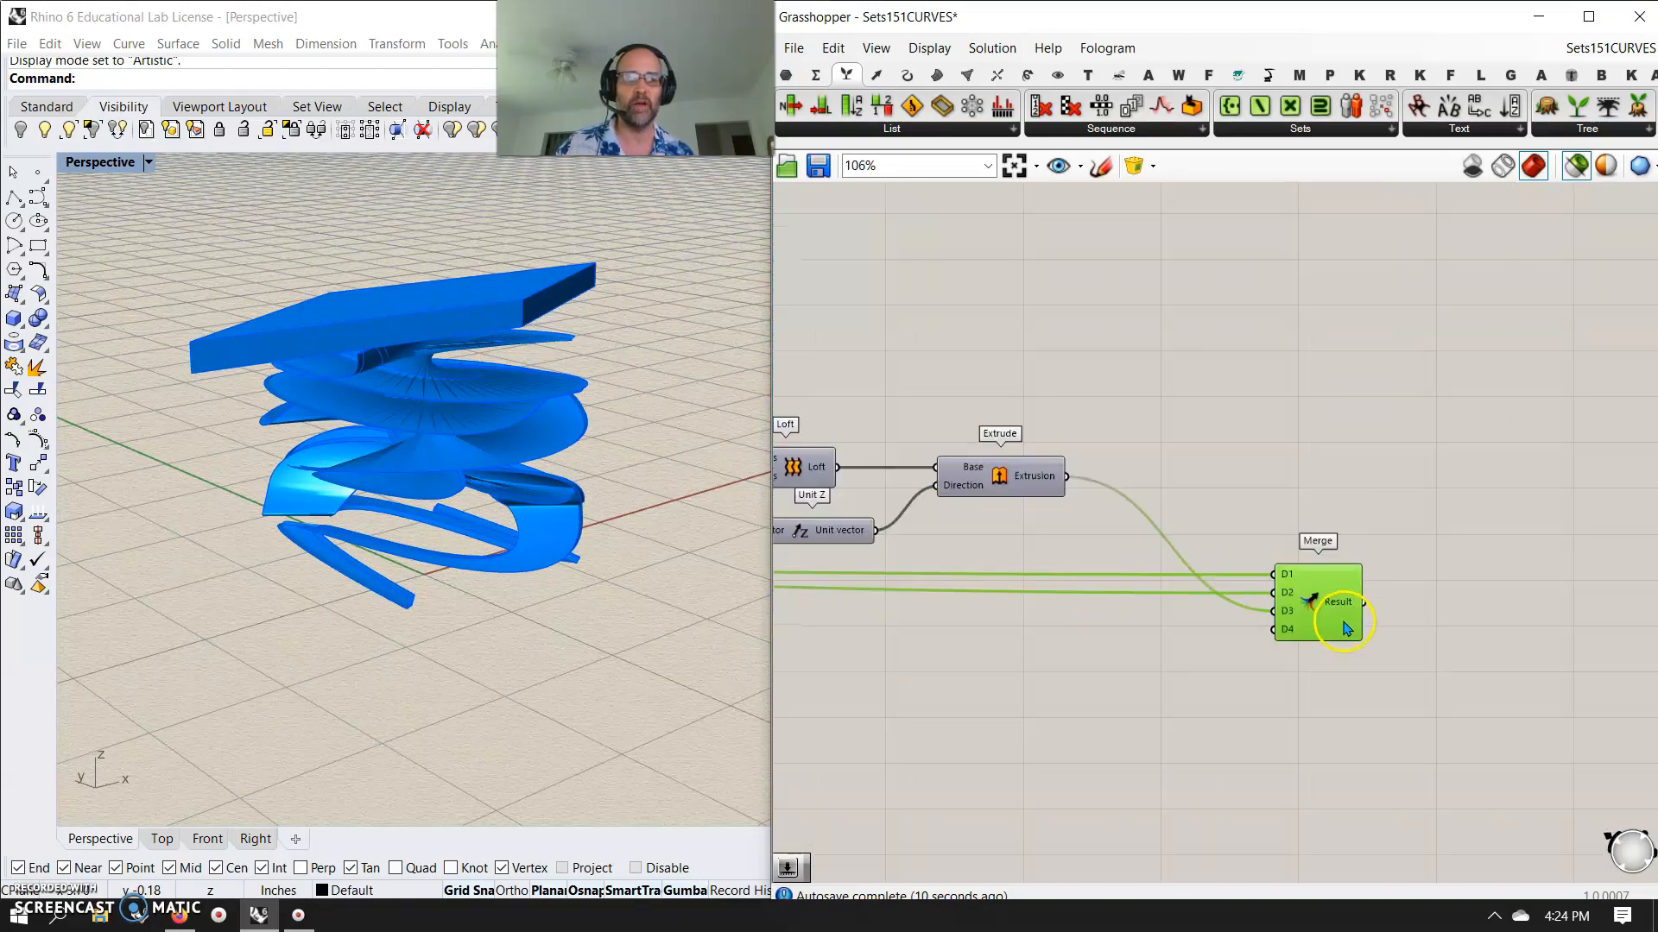
left_click(787, 78)
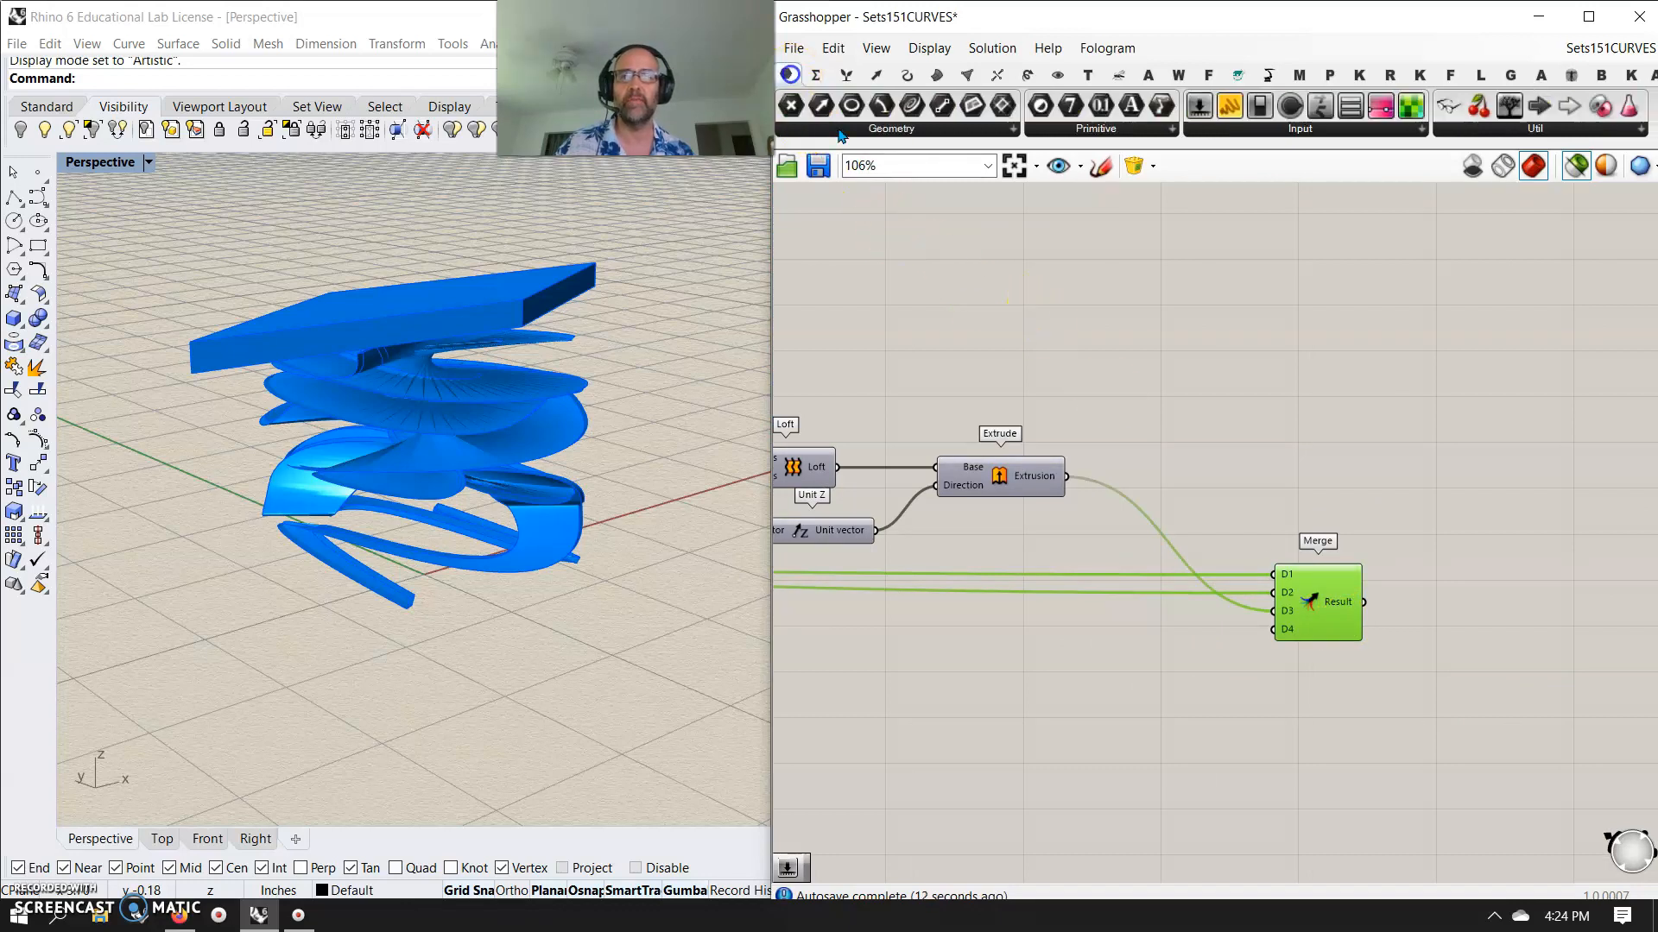
left_click(892, 128)
left_click_drag(979, 420, 1449, 611)
left_click_drag(564, 688, 863, 401)
mouse_move(912, 564)
right_mouse_down()
mouse_move(947, 455)
mouse_move(942, 551)
right_mouse_up()
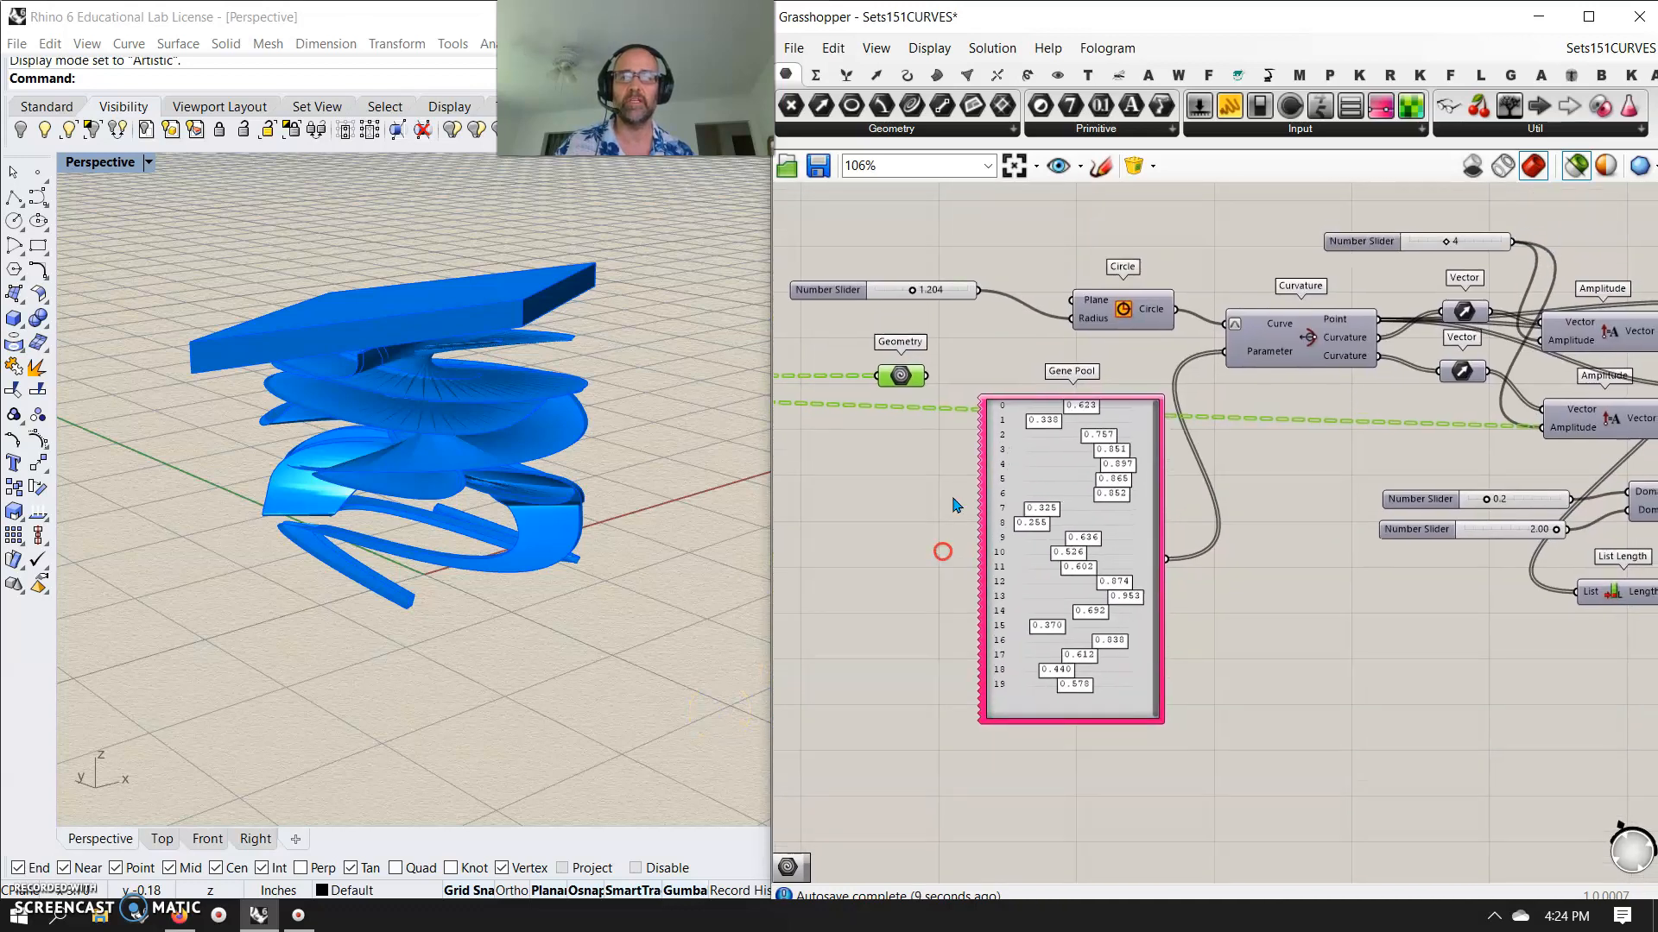
- Bake the Geometry parameter's merged table form into the Rhino model
right_click(893, 379)
left_click(939, 458)
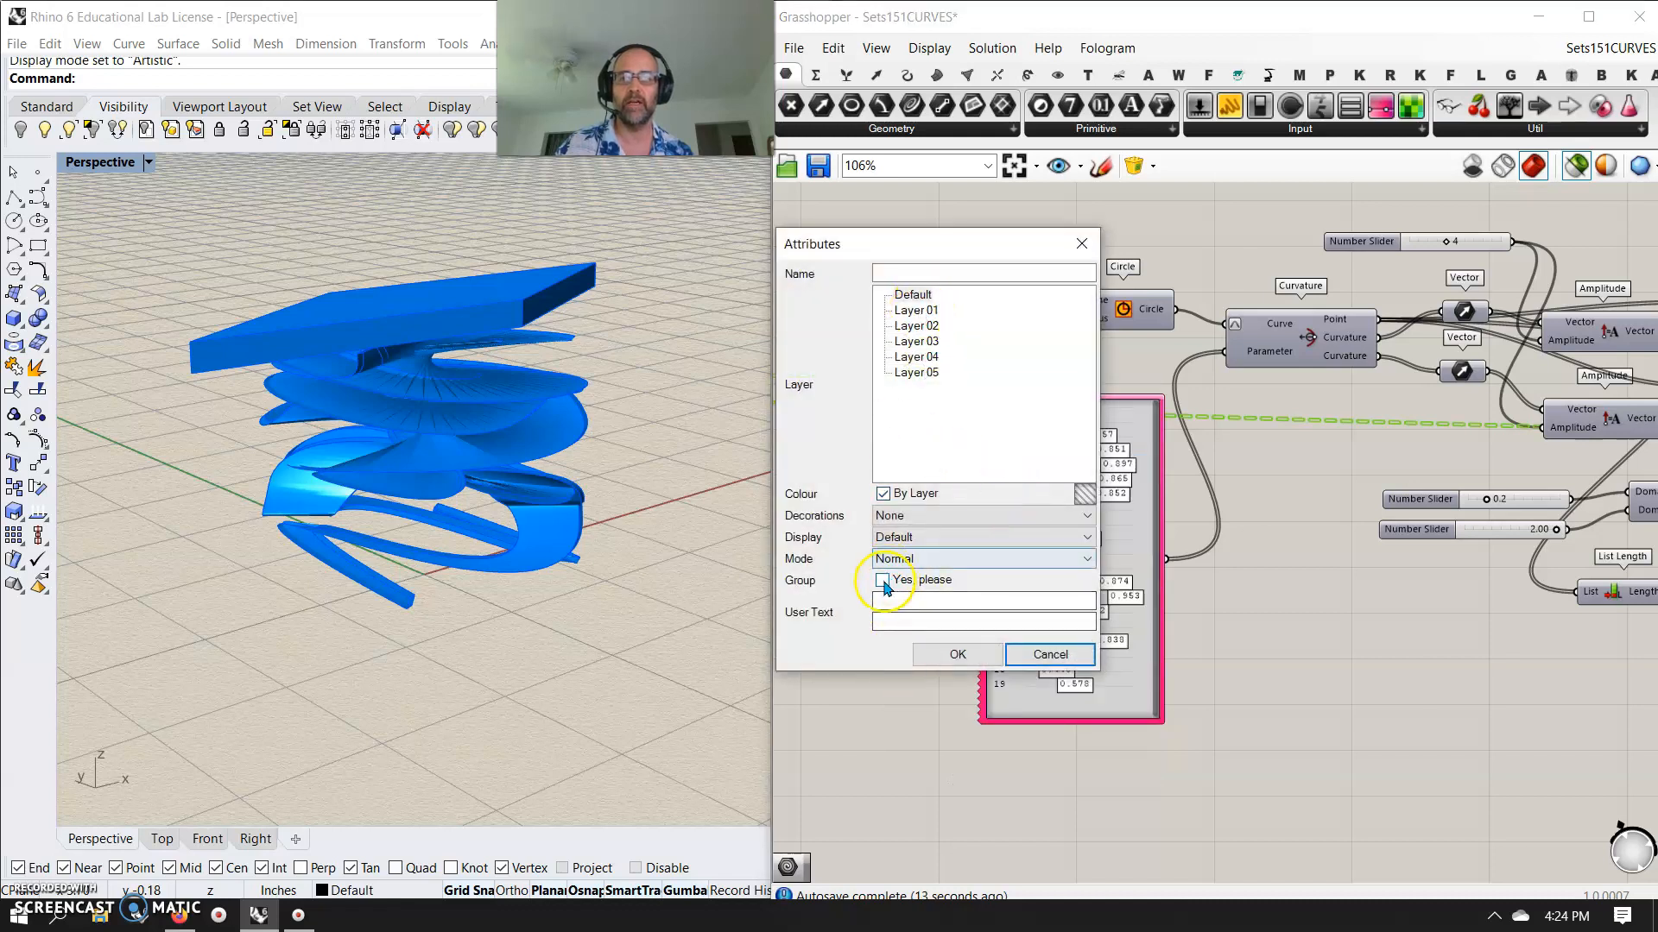
left_click(957, 655)
- Select the whole baked table and move it to the side, clear of the live preview
left_click_drag(539, 546, 247, 256)
left_click_drag(473, 419, 191, 489)
left_click(406, 692)
right_click_drag(487, 694, 359, 707)
left_click(361, 590)
left_click_drag(344, 550, 232, 557)
left_click(469, 688)
right_click_drag(498, 687, 493, 587)
- Randomize the Gene Pool by 100% and examine the resulting table variation up close
right_click(1113, 711)
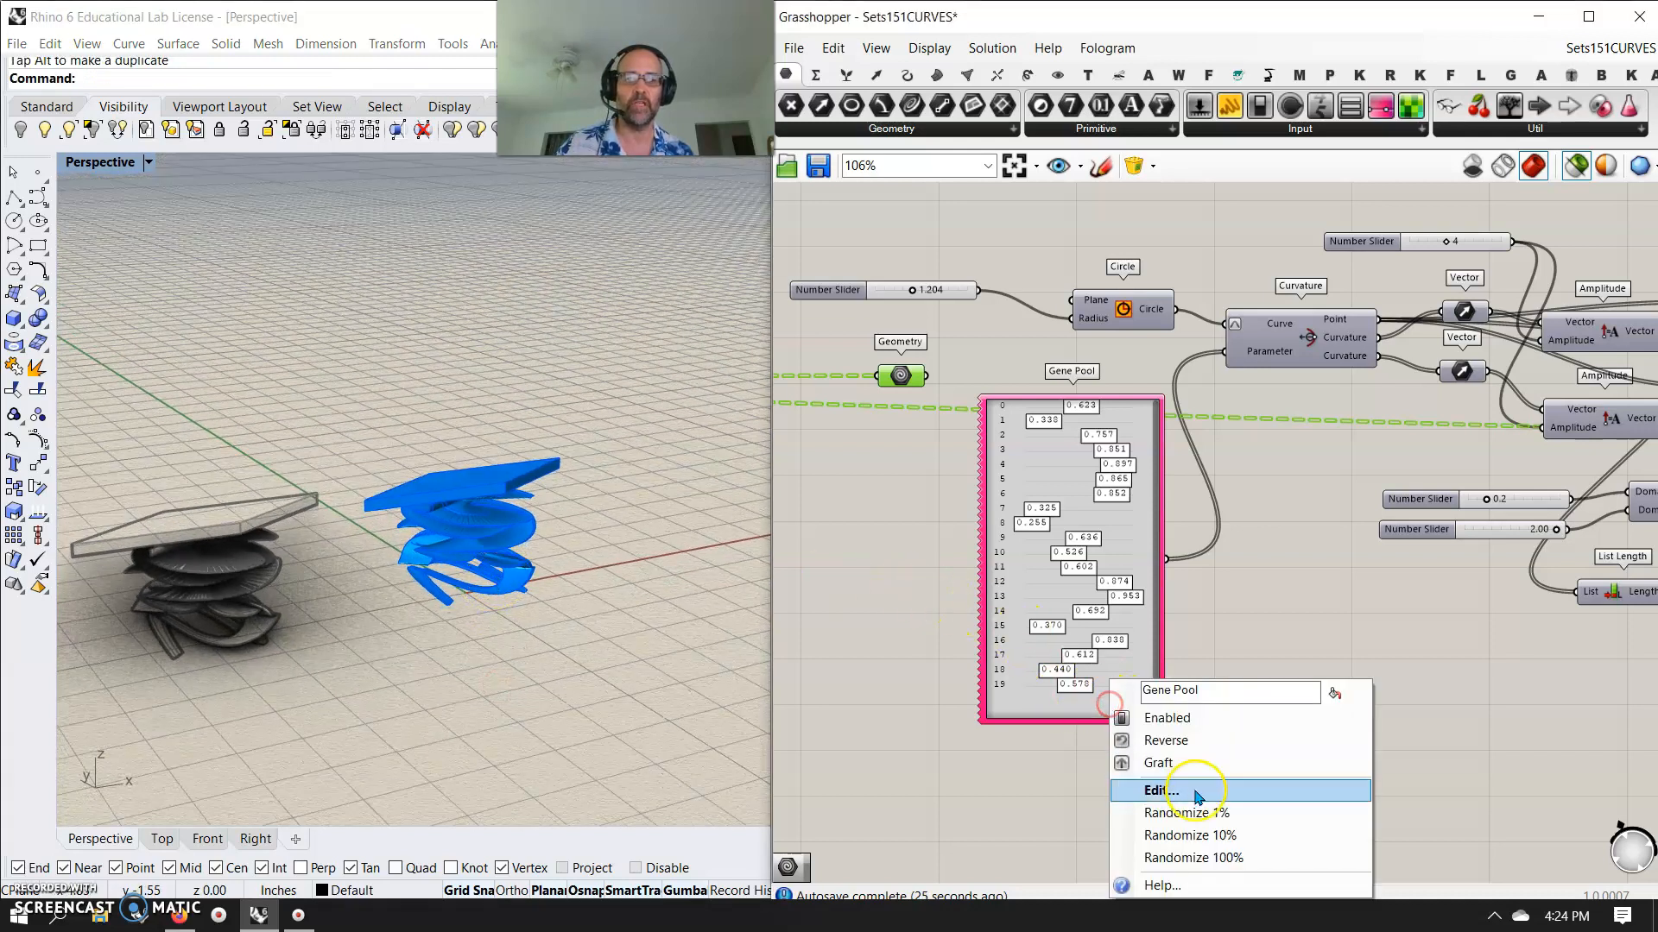
left_click(1196, 853)
mouse_move(512, 671)
right_mouse_down()
mouse_move(484, 747)
mouse_move(474, 699)
right_mouse_up()
scroll(501, 439, "up", 2)
mouse_move(417, 601)
right_mouse_down()
mouse_move(436, 571)
mouse_move(530, 562)
mouse_move(462, 603)
mouse_move(481, 607)
right_mouse_up()
scroll(458, 462, "up", 3)
- Generate further table variations by randomizing the Gene Pool by 10% and twice by 100%, examining the form from several angles
right_click(1069, 710)
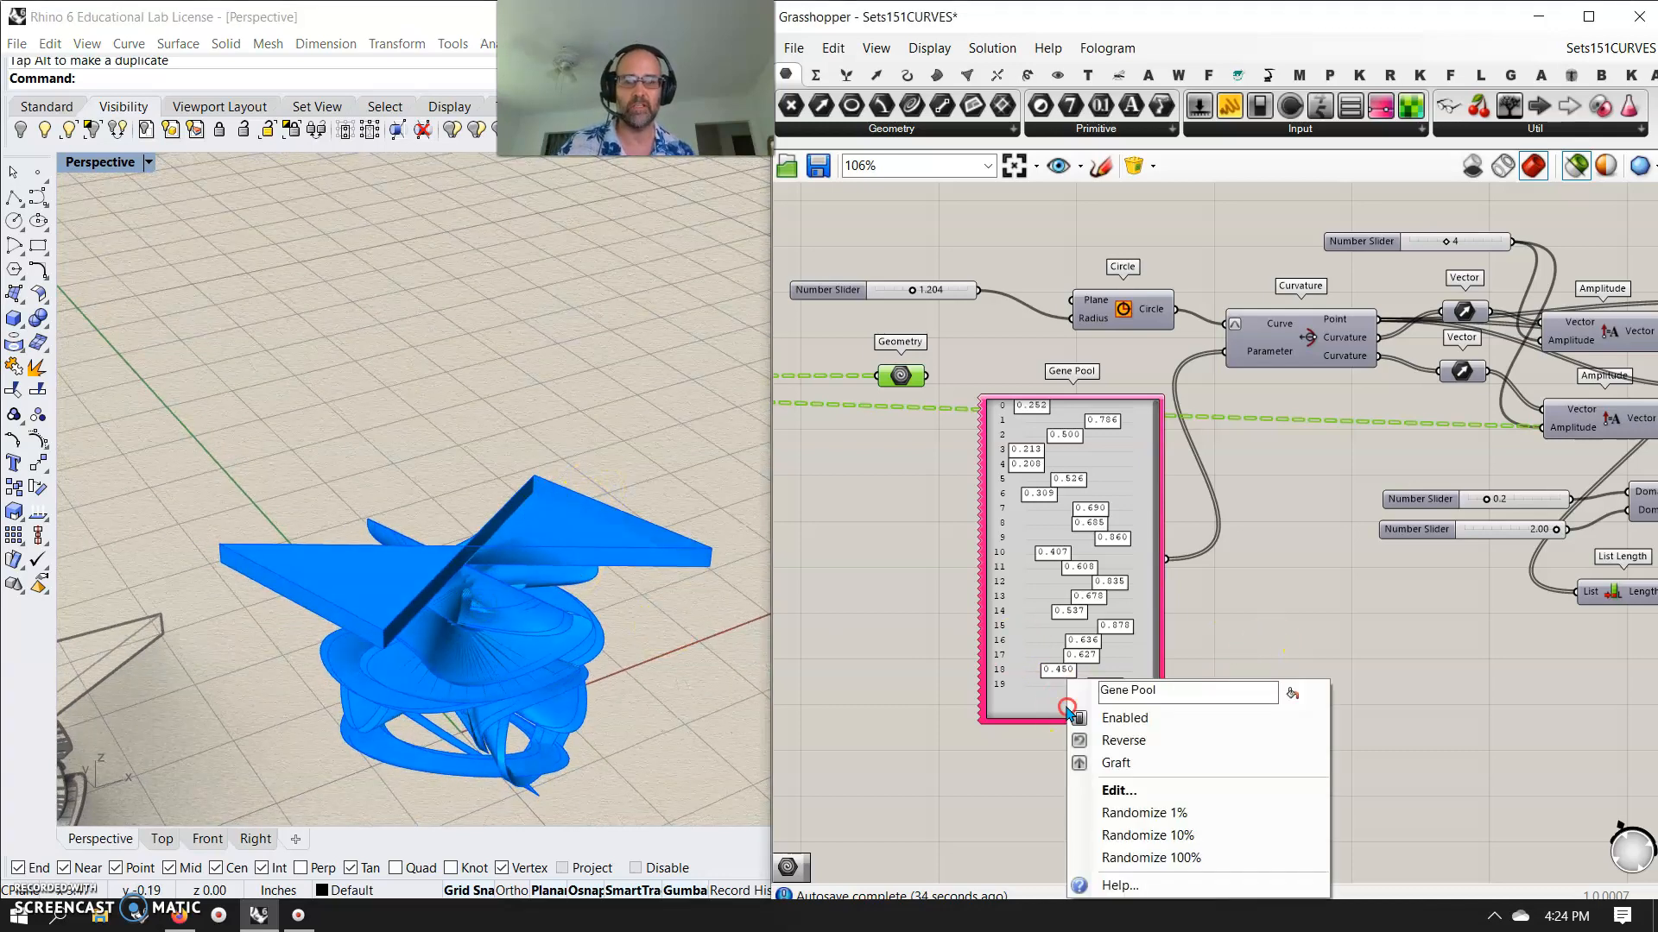
left_click(1153, 844)
right_click(1053, 702)
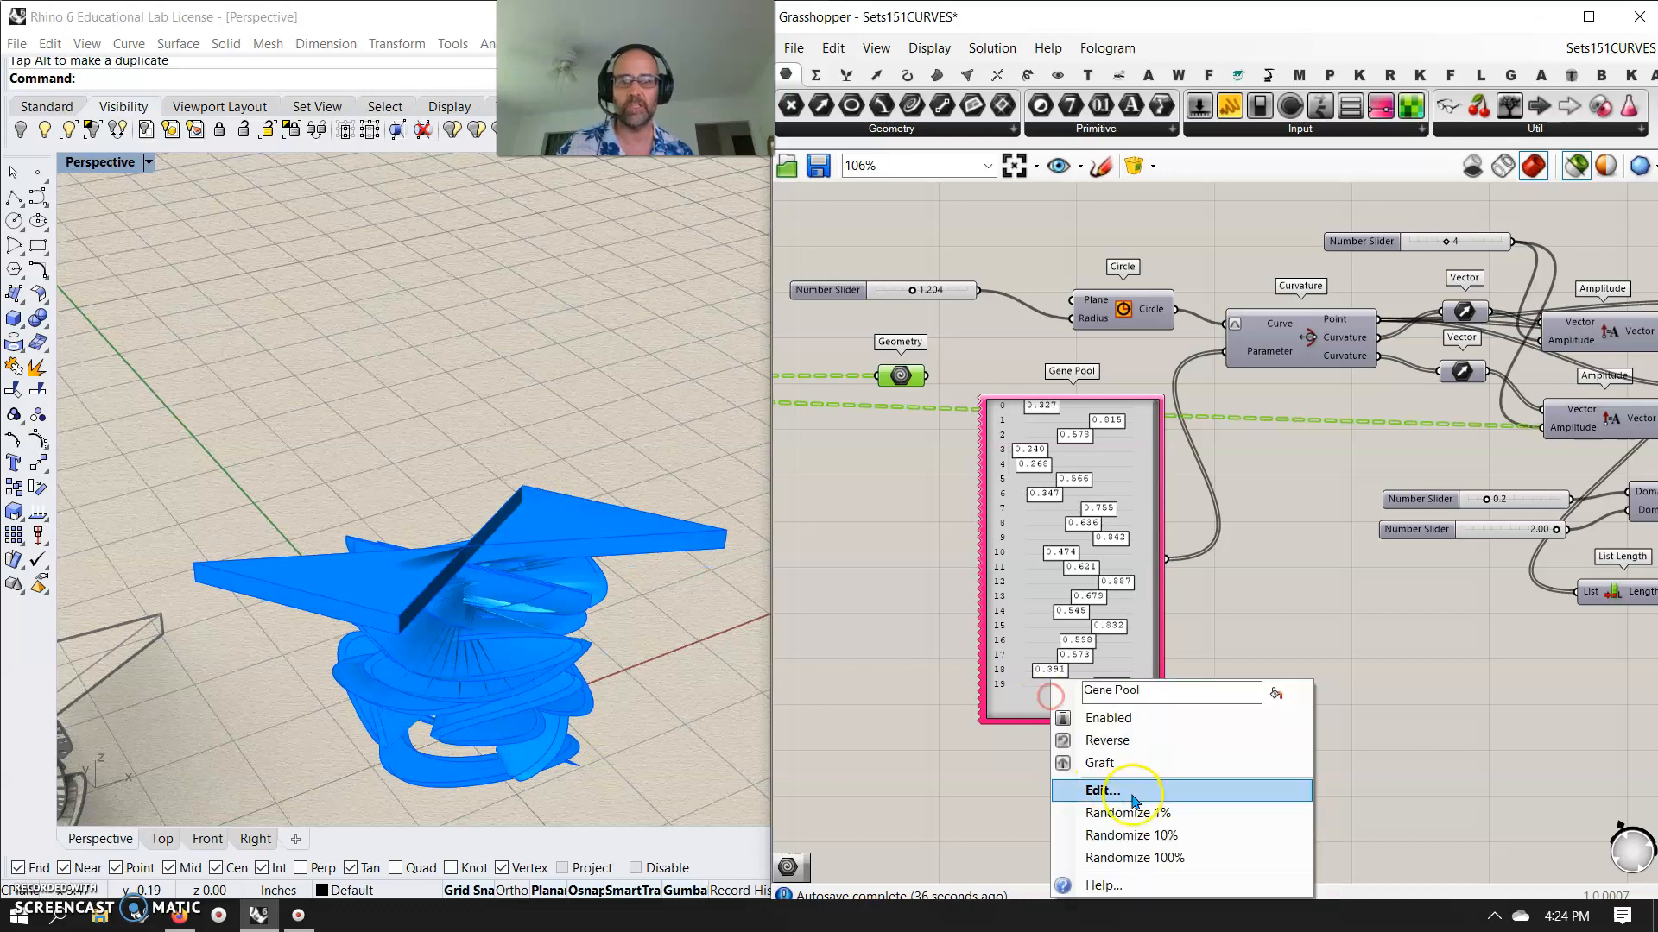
left_click(1152, 838)
right_click_drag(520, 643, 481, 596)
right_click(1036, 703)
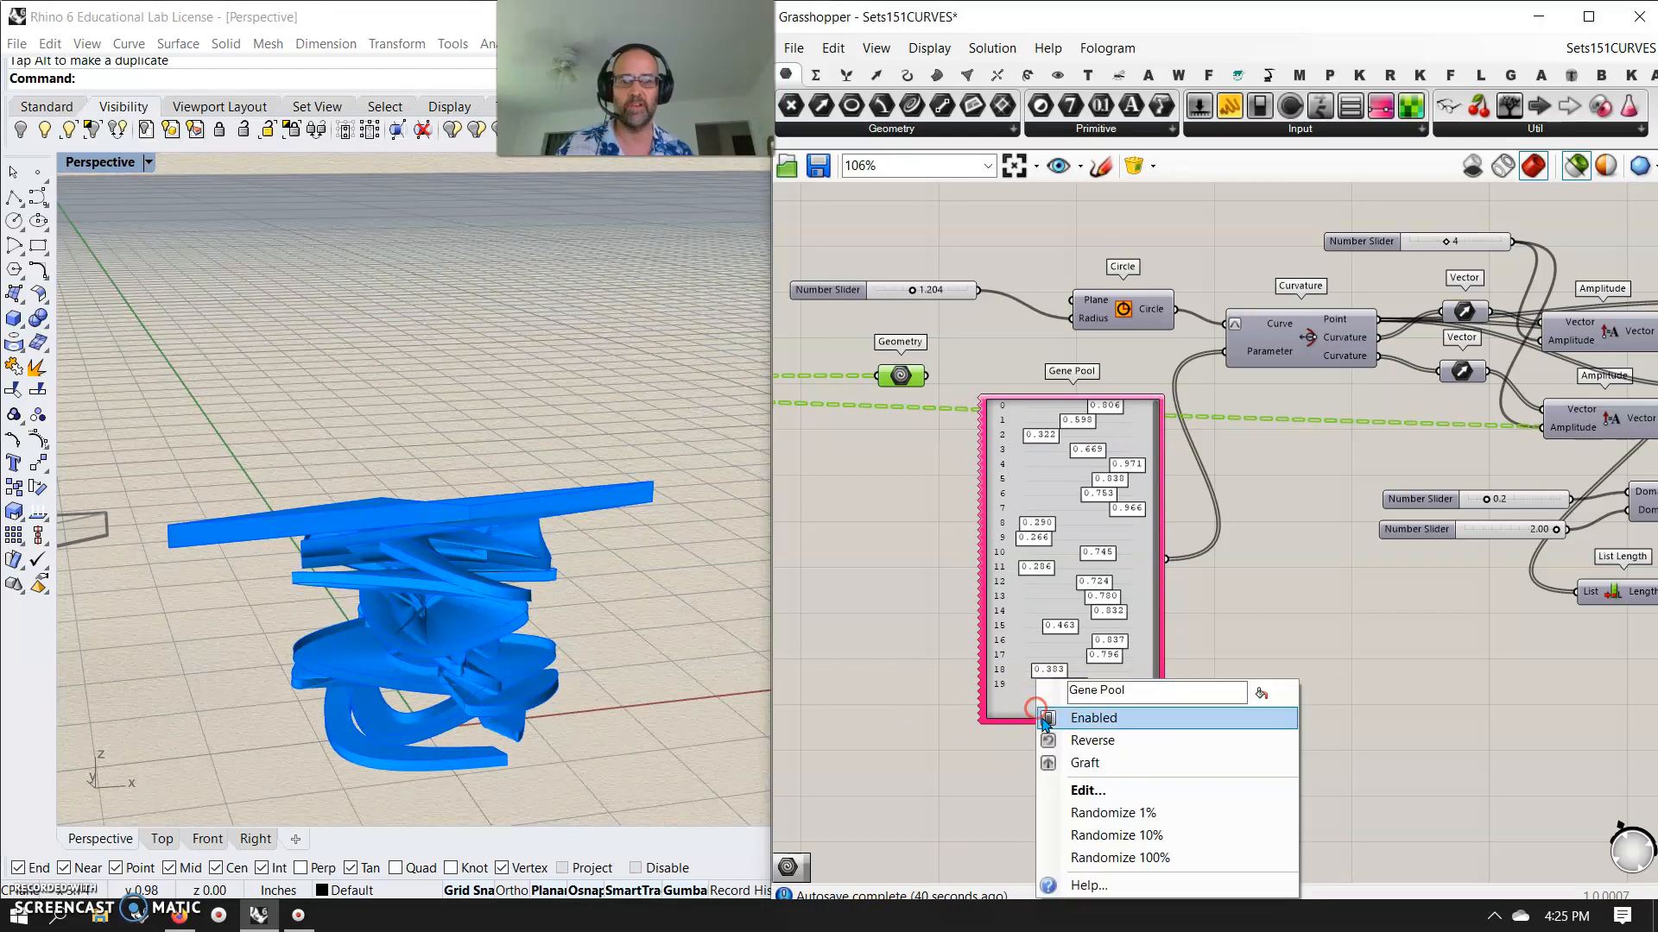
left_click(1140, 855)
right_click_drag(483, 783, 693, 688)
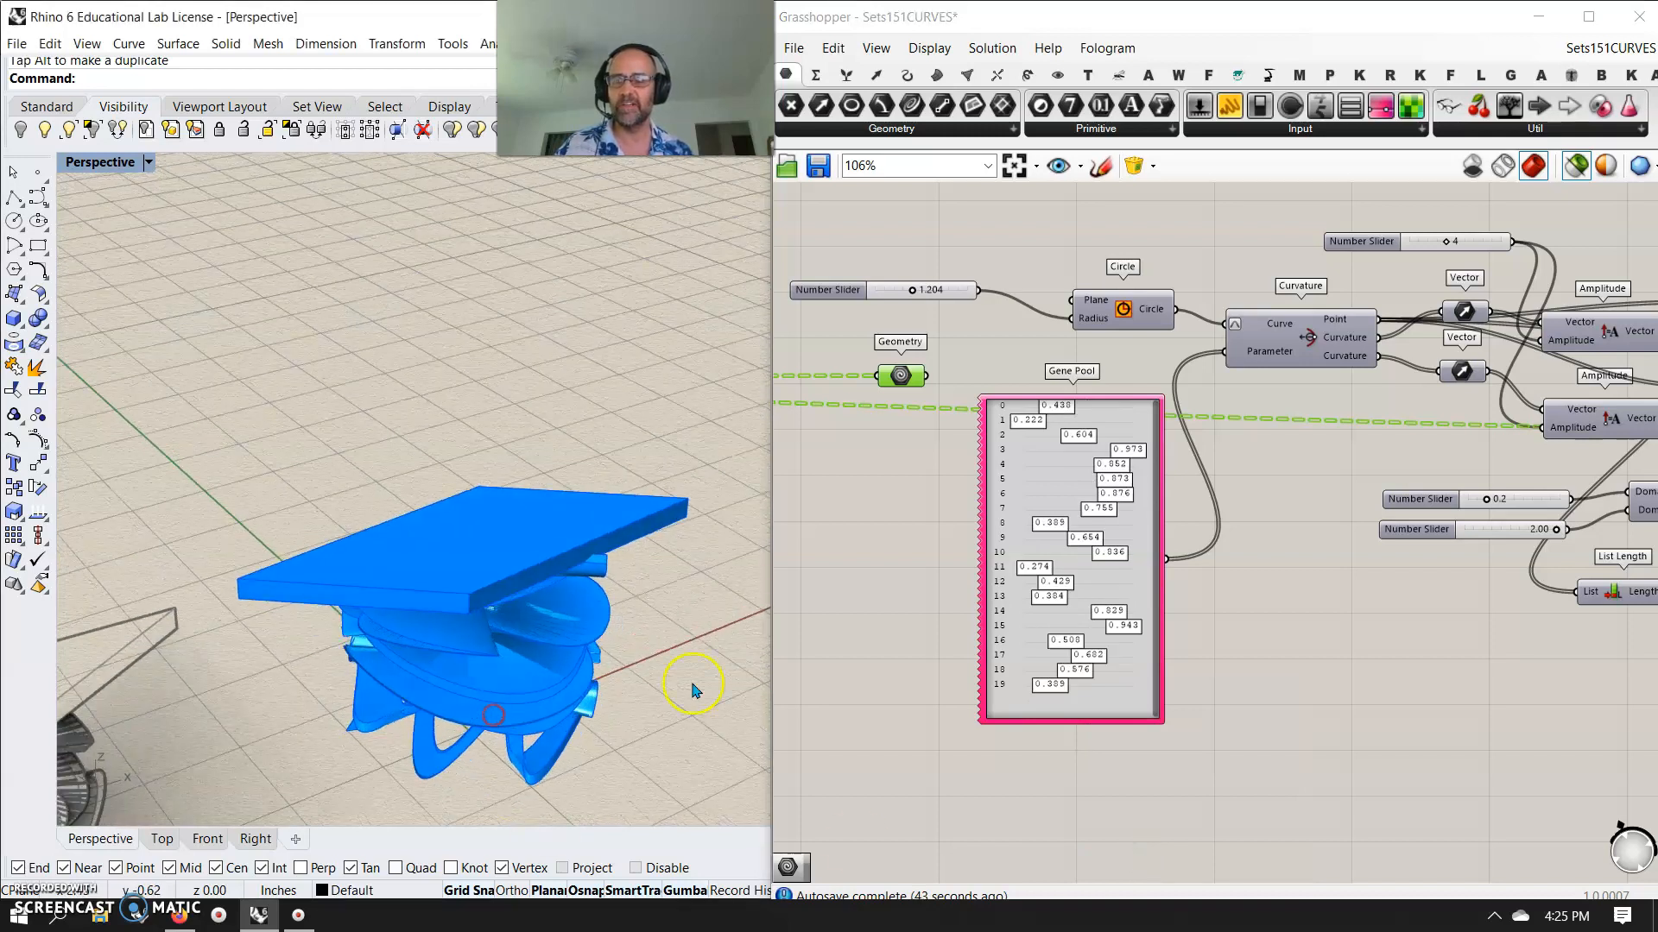
- Bake the new table variation from the Geometry parameter into the Rhino model
right_click(899, 374)
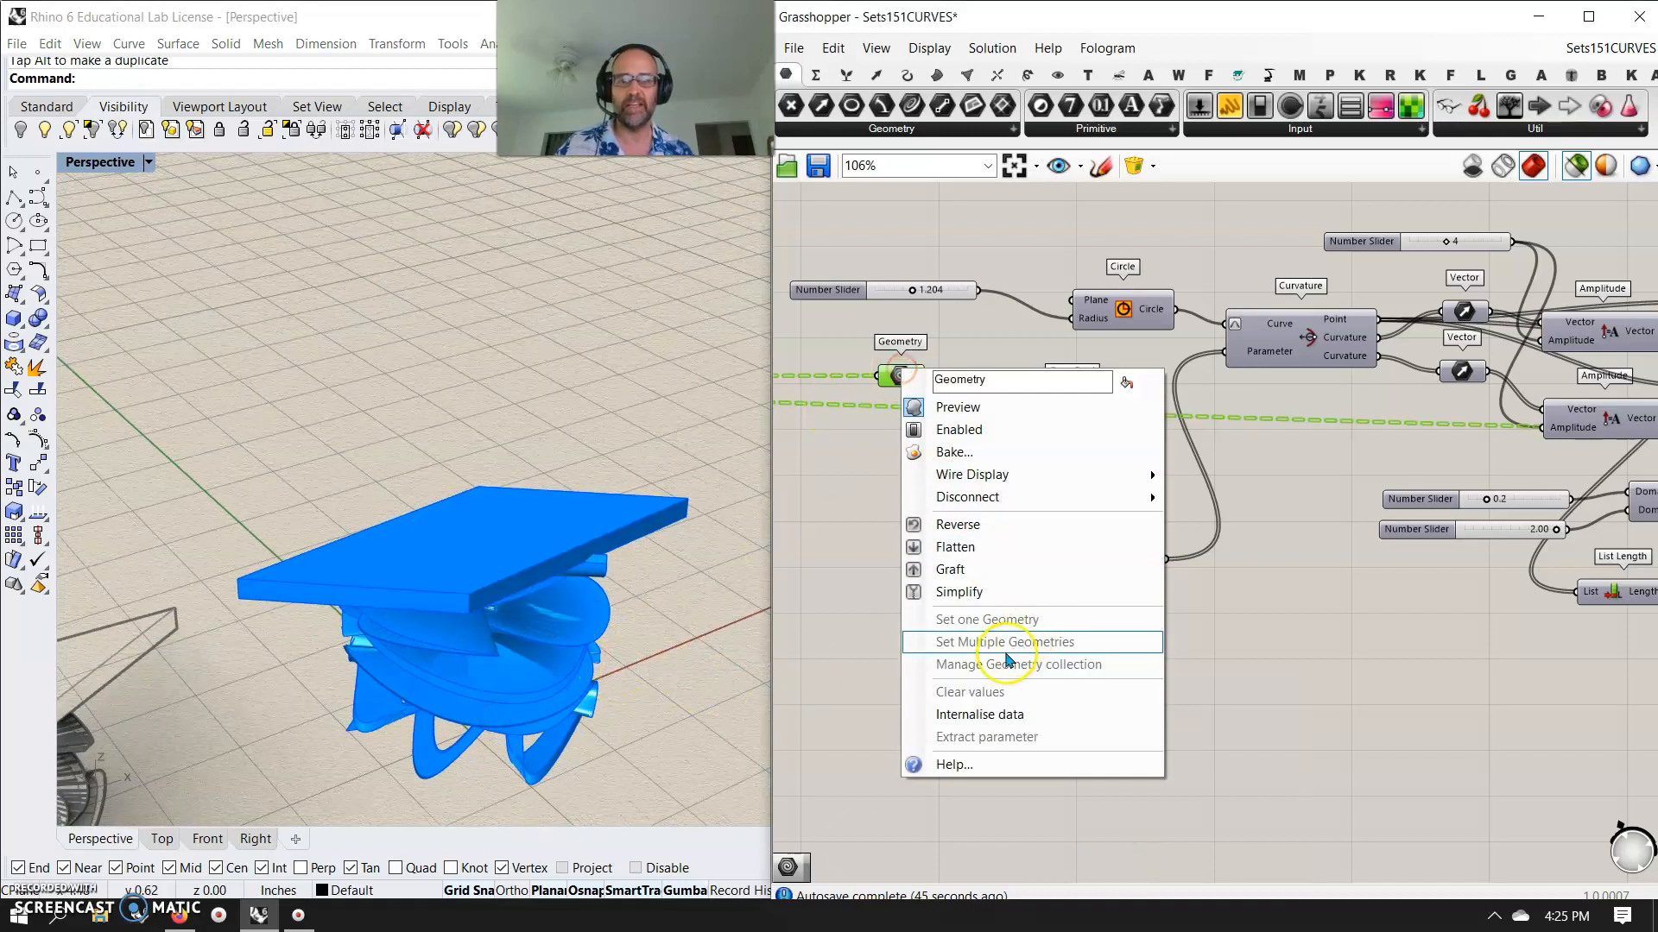
left_click(954, 452)
left_click(971, 661)
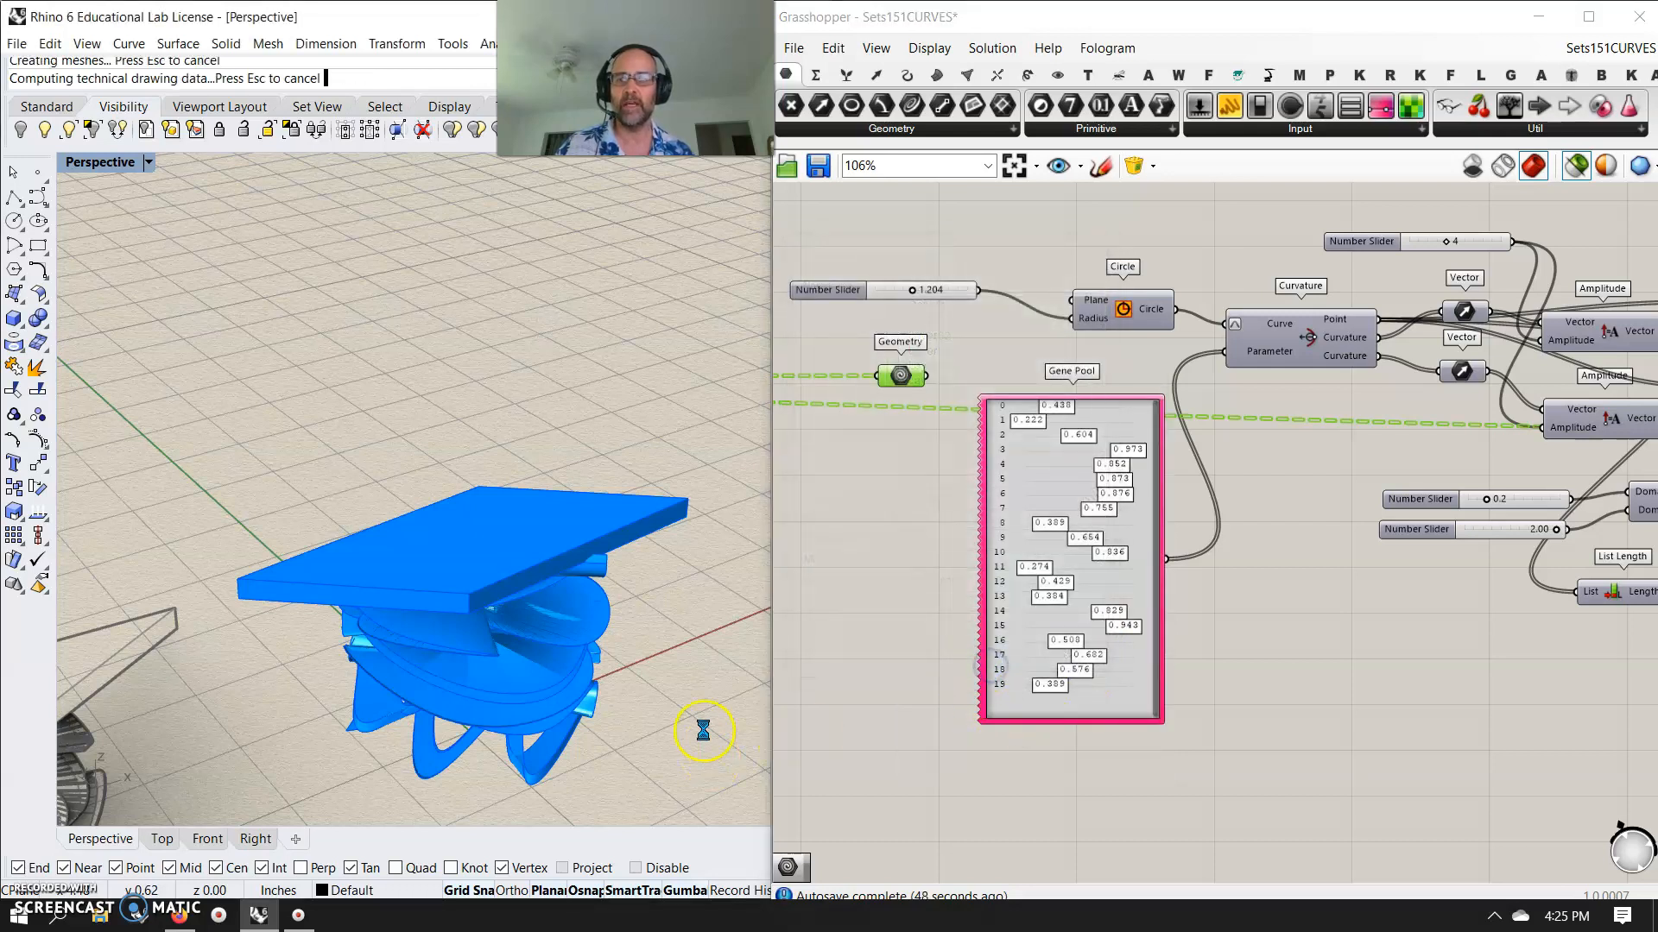
- Undo the partial move of the second baked table, then select all of it and move it behind the first baked table
left_click_drag(560, 732, 469, 649)
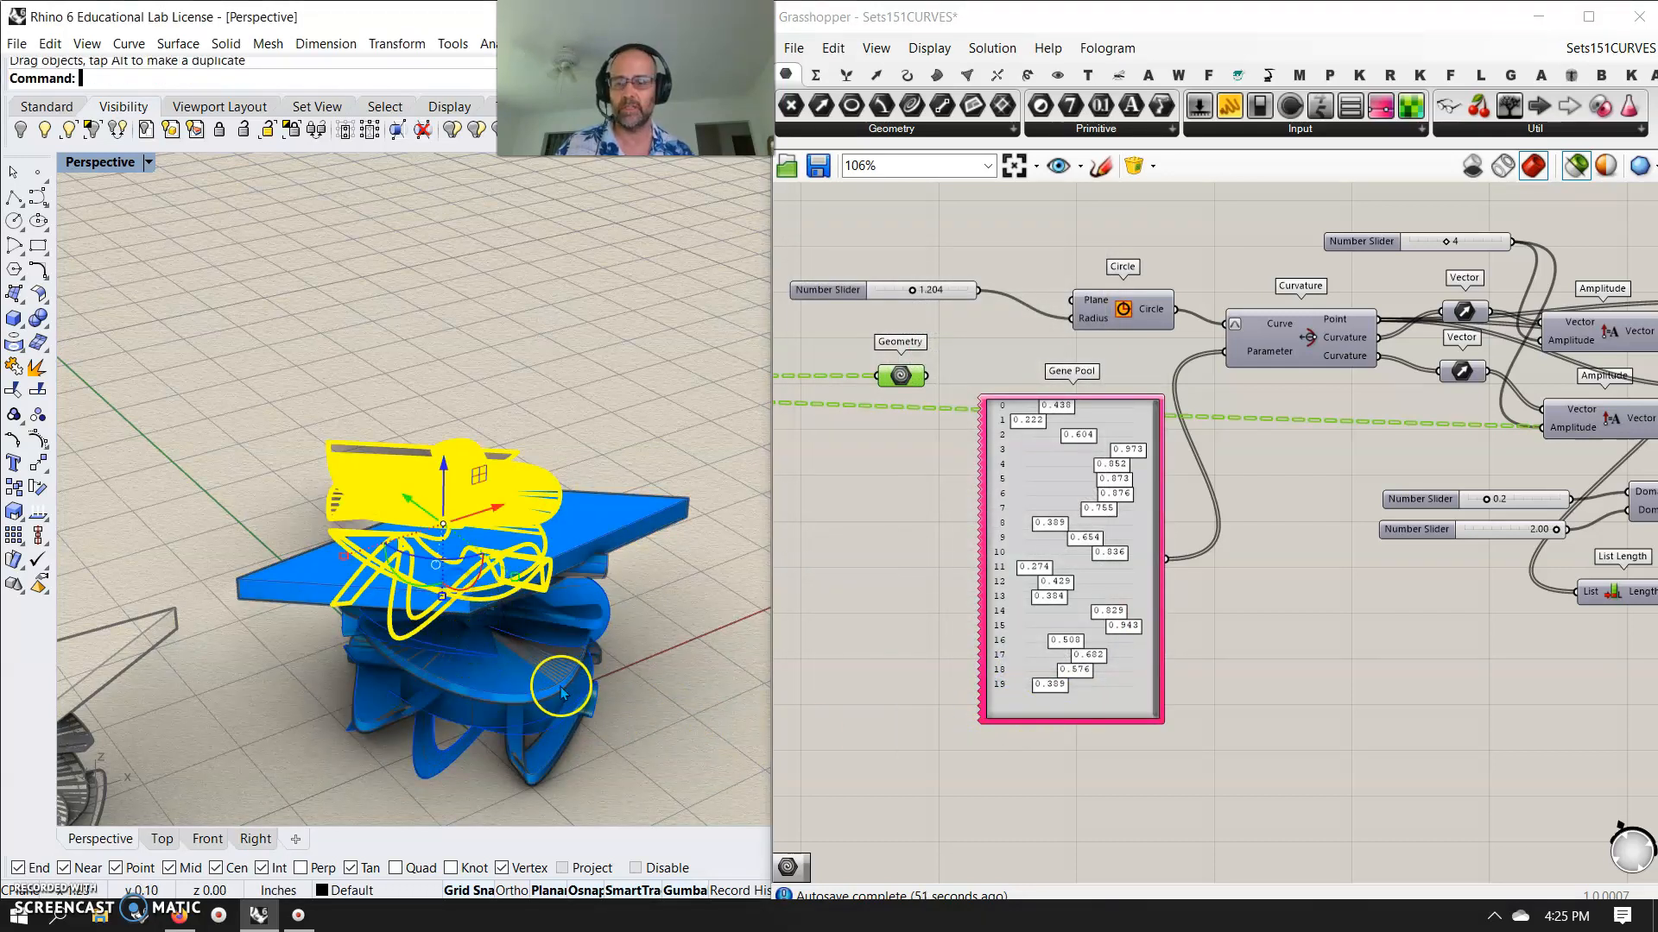
key("ctrl+z")
left_click(651, 741)
left_click_drag(648, 730, 436, 440)
left_click_drag(436, 607, 147, 413)
left_click(445, 407)
right_click_drag(444, 407, 401, 466)
scroll(474, 431, "down", 4)
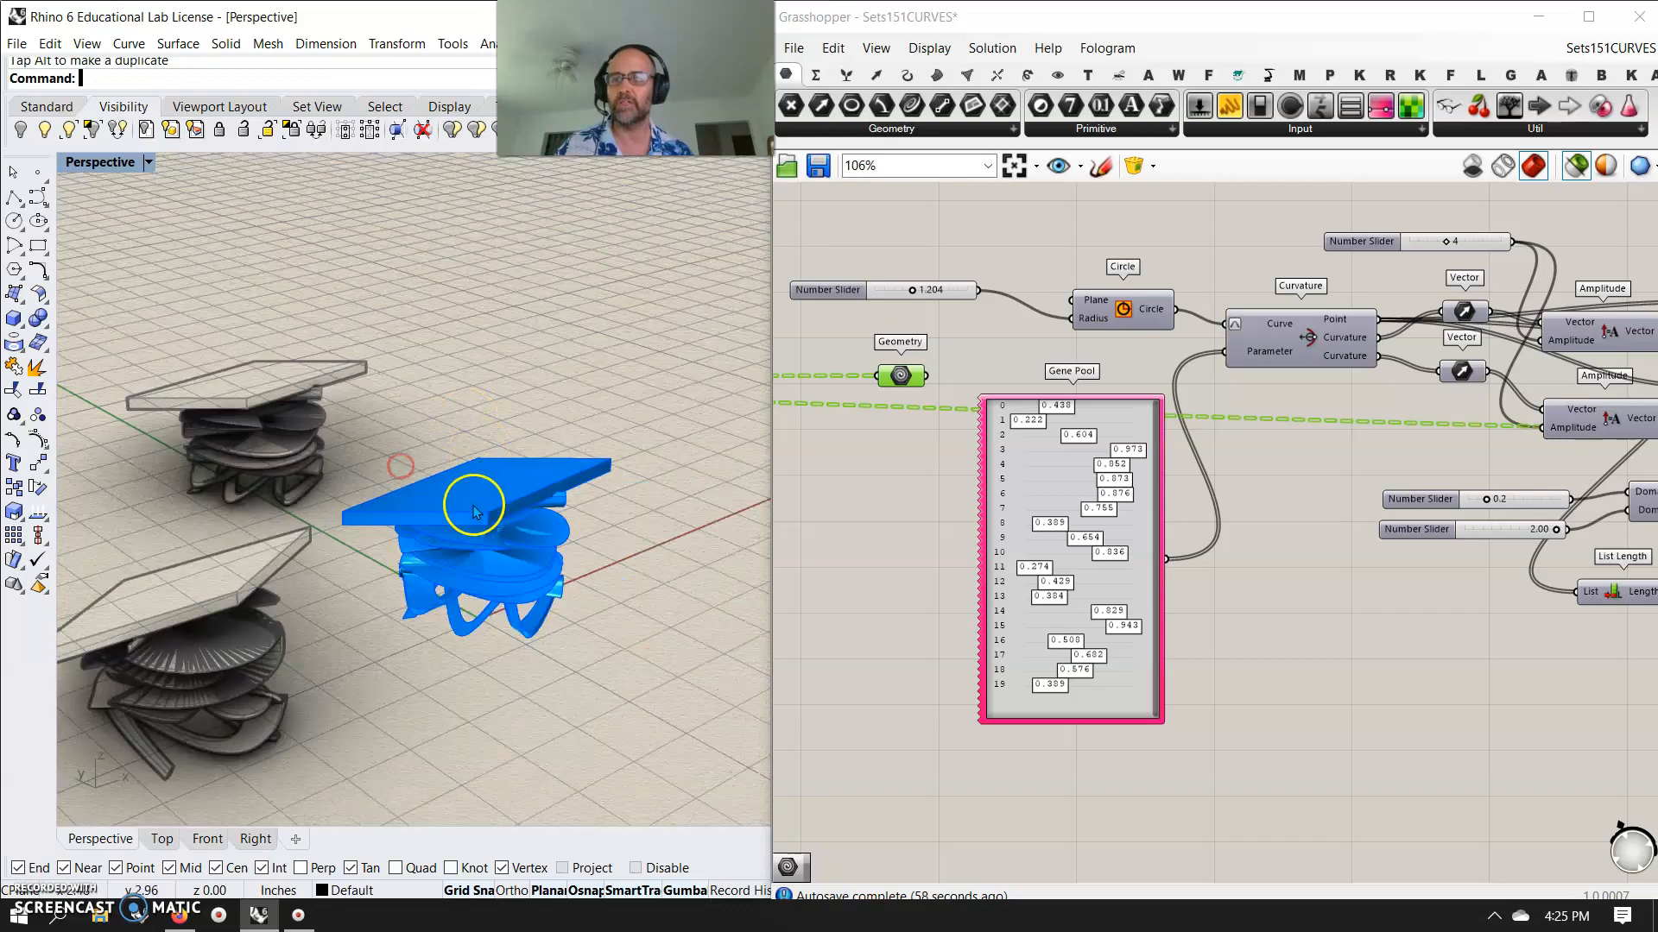
- Randomize the Gene Pool by 100% twice to generate another table variation
right_click(1135, 678)
left_click(1186, 862)
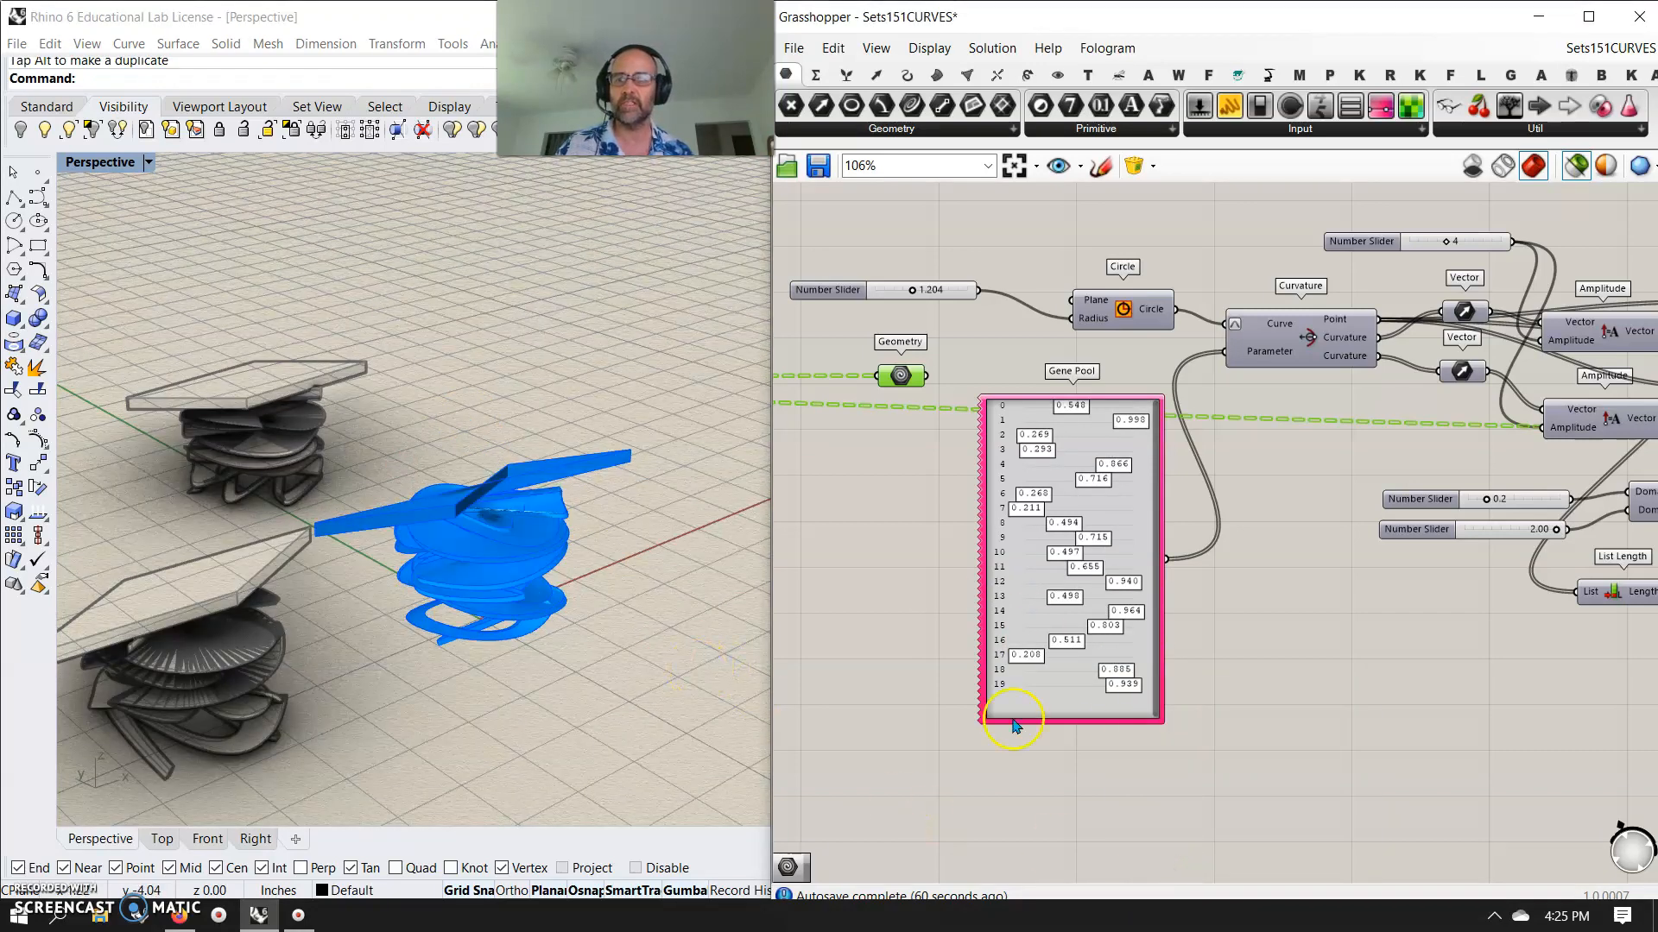
right_click(1084, 710)
left_click(1176, 859)
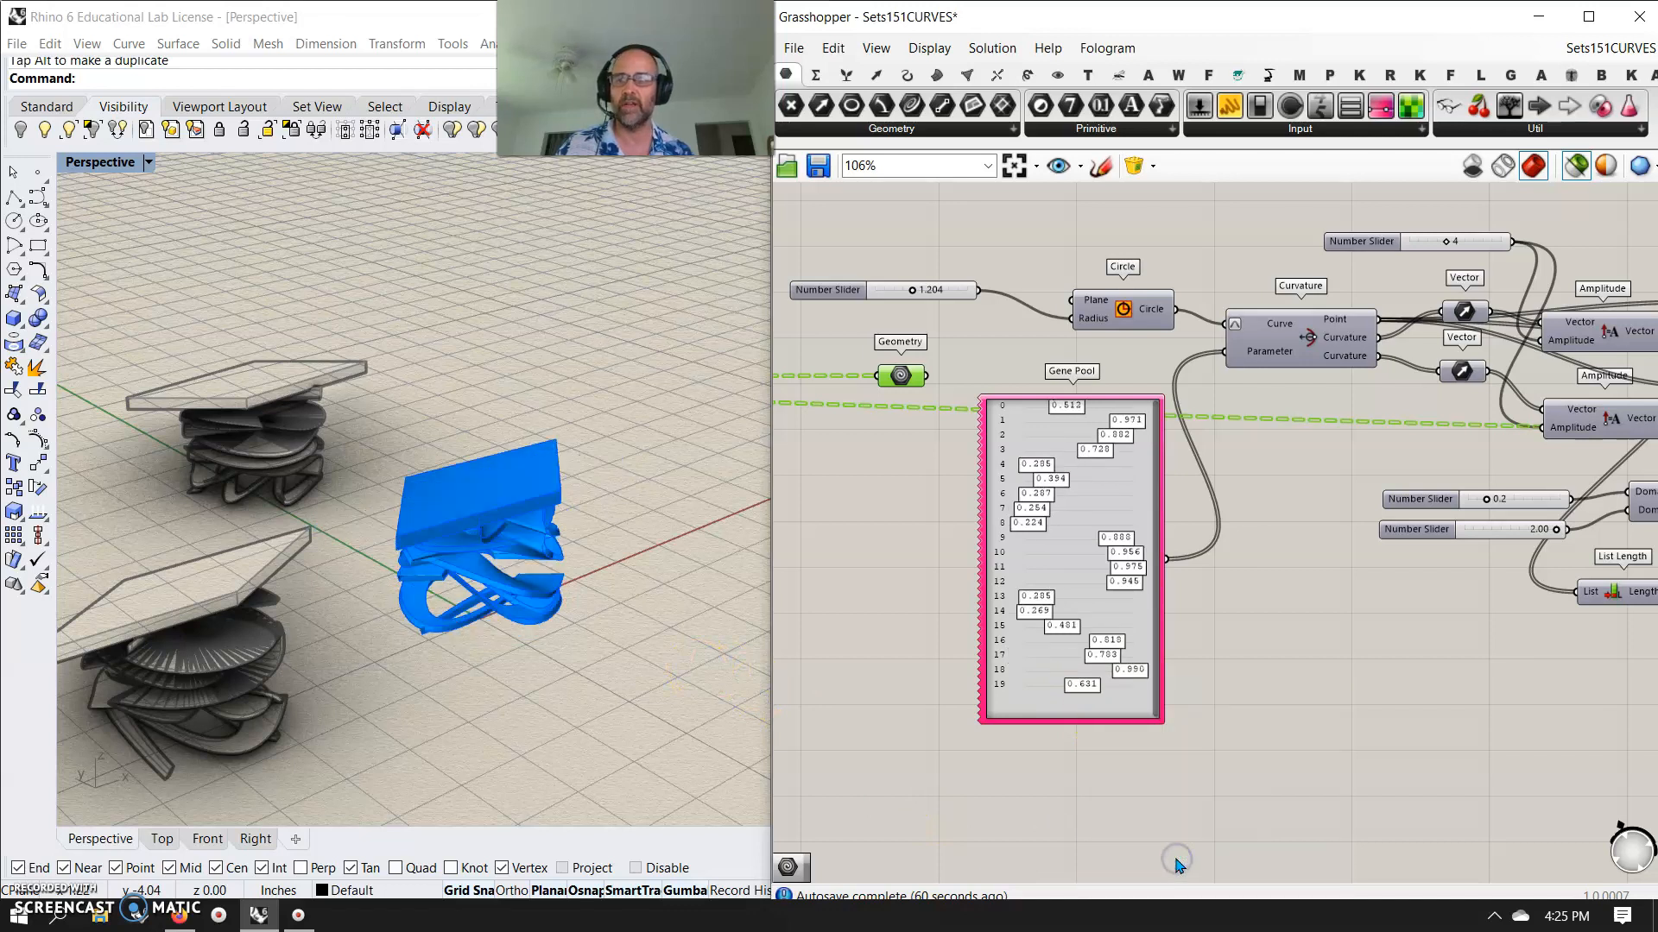
- Bake the current randomized table from the Geometry parameter into the Rhino model with the default attributes
left_click_drag(593, 665, 395, 399)
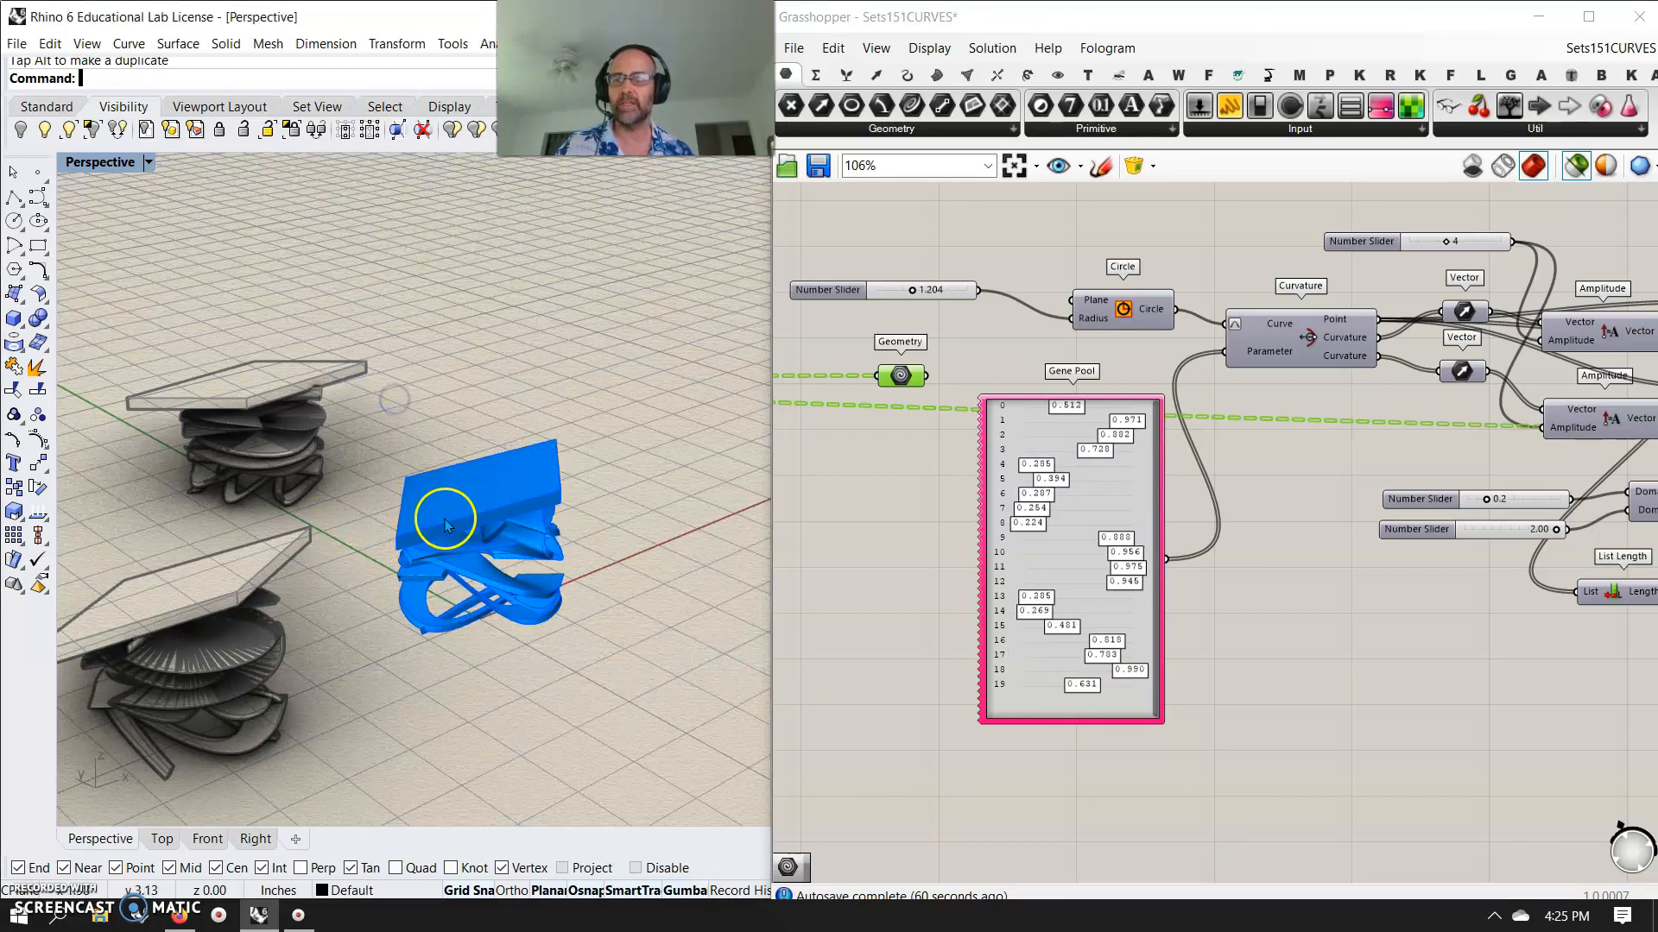
right_click(904, 380)
left_click(954, 455)
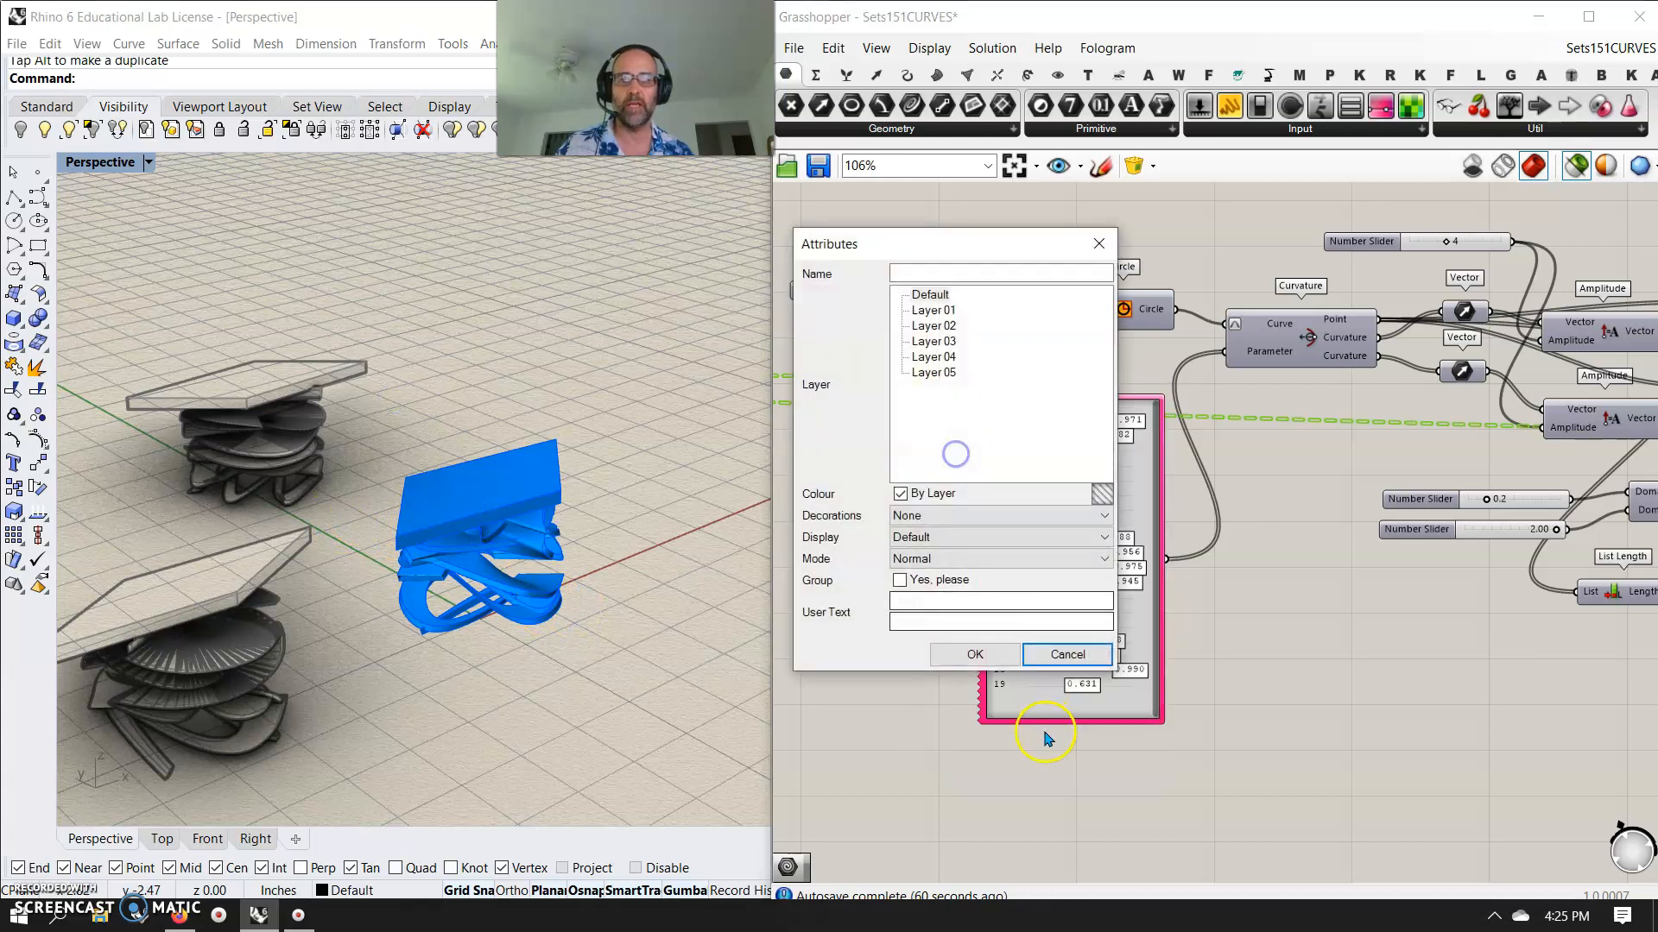
left_click(975, 655)
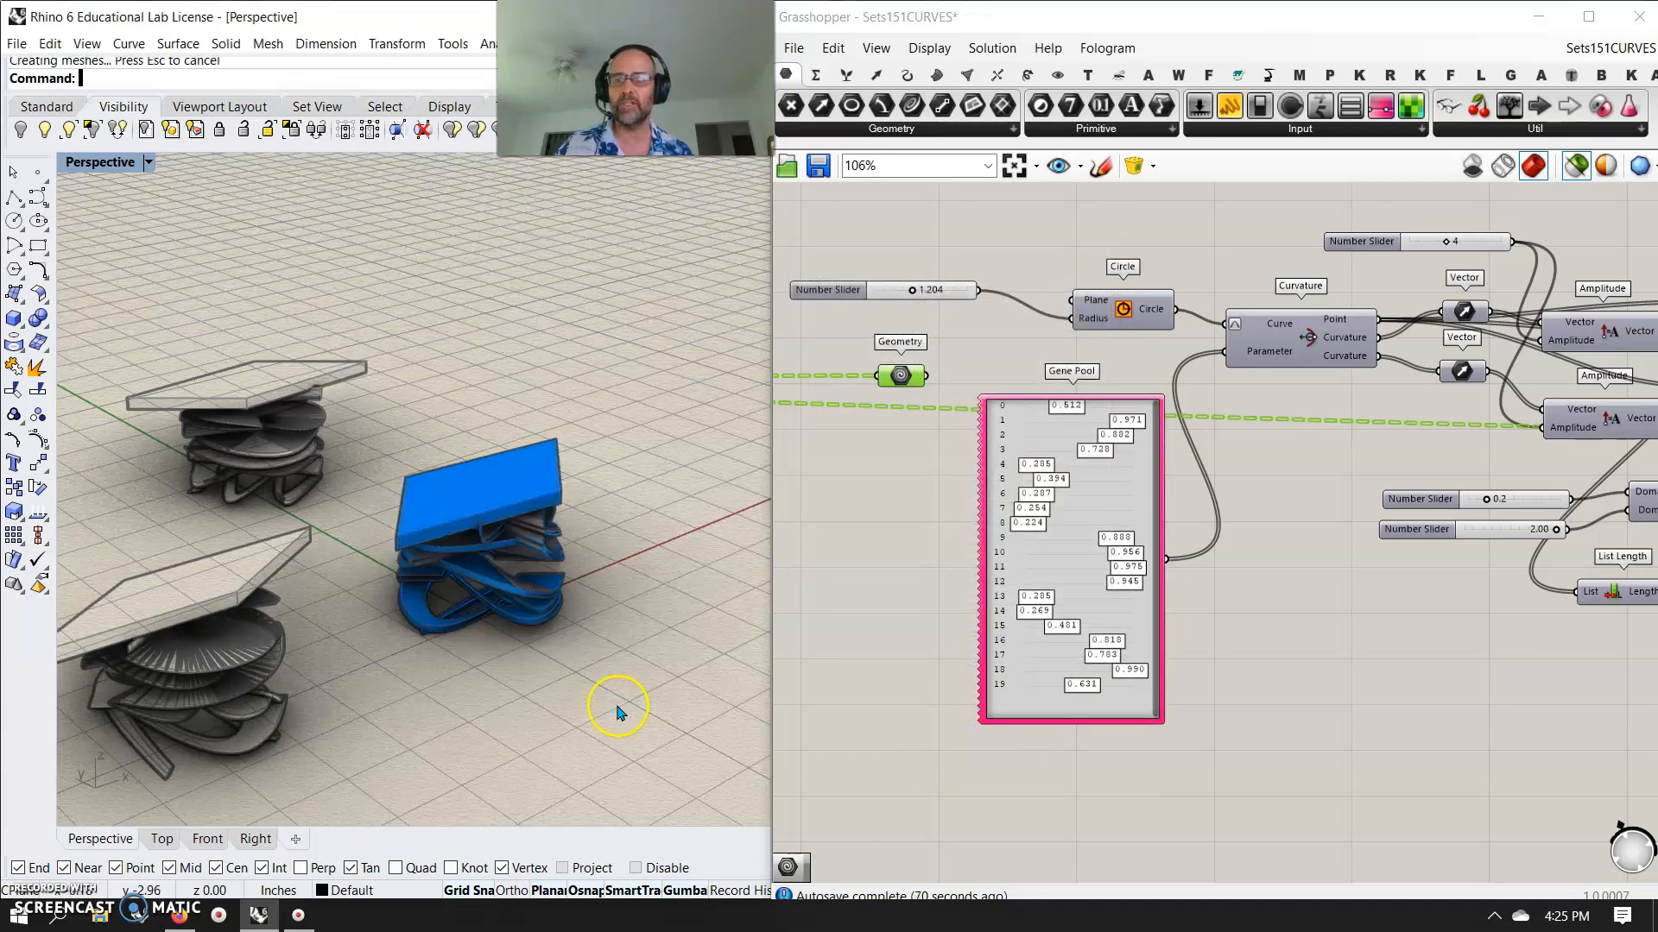
- Select all polysurfaces of the newly baked third table and combine them into one group
left_click_drag(460, 449, 443, 394)
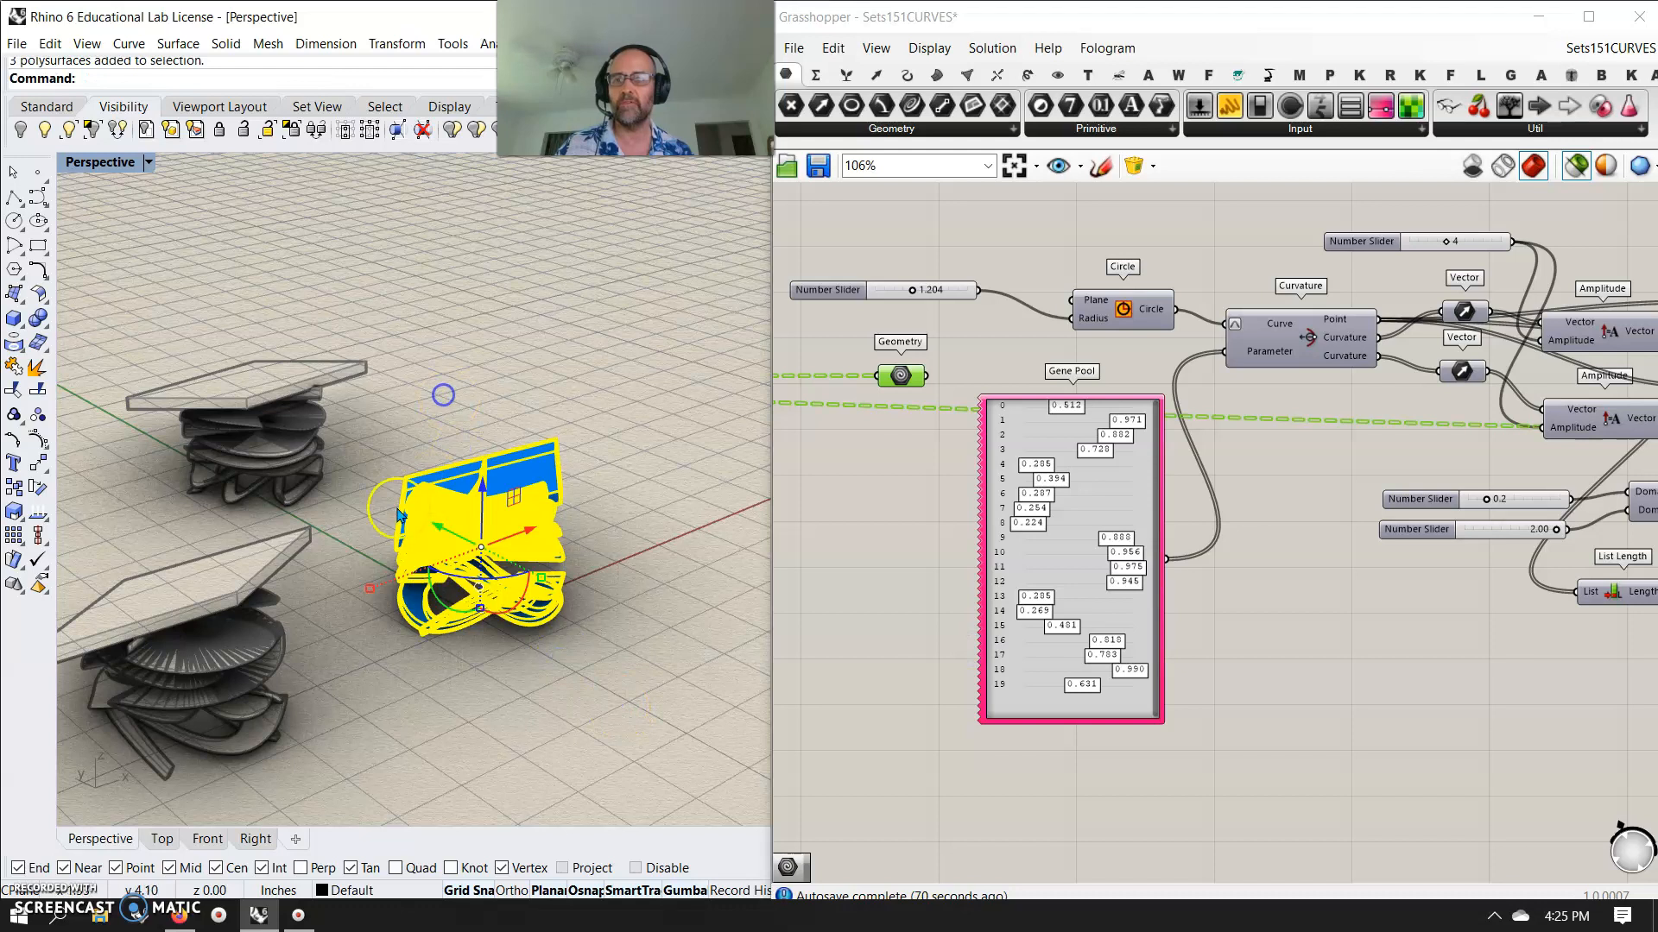
left_click(15, 369)
left_click(12, 420)
left_click(470, 509)
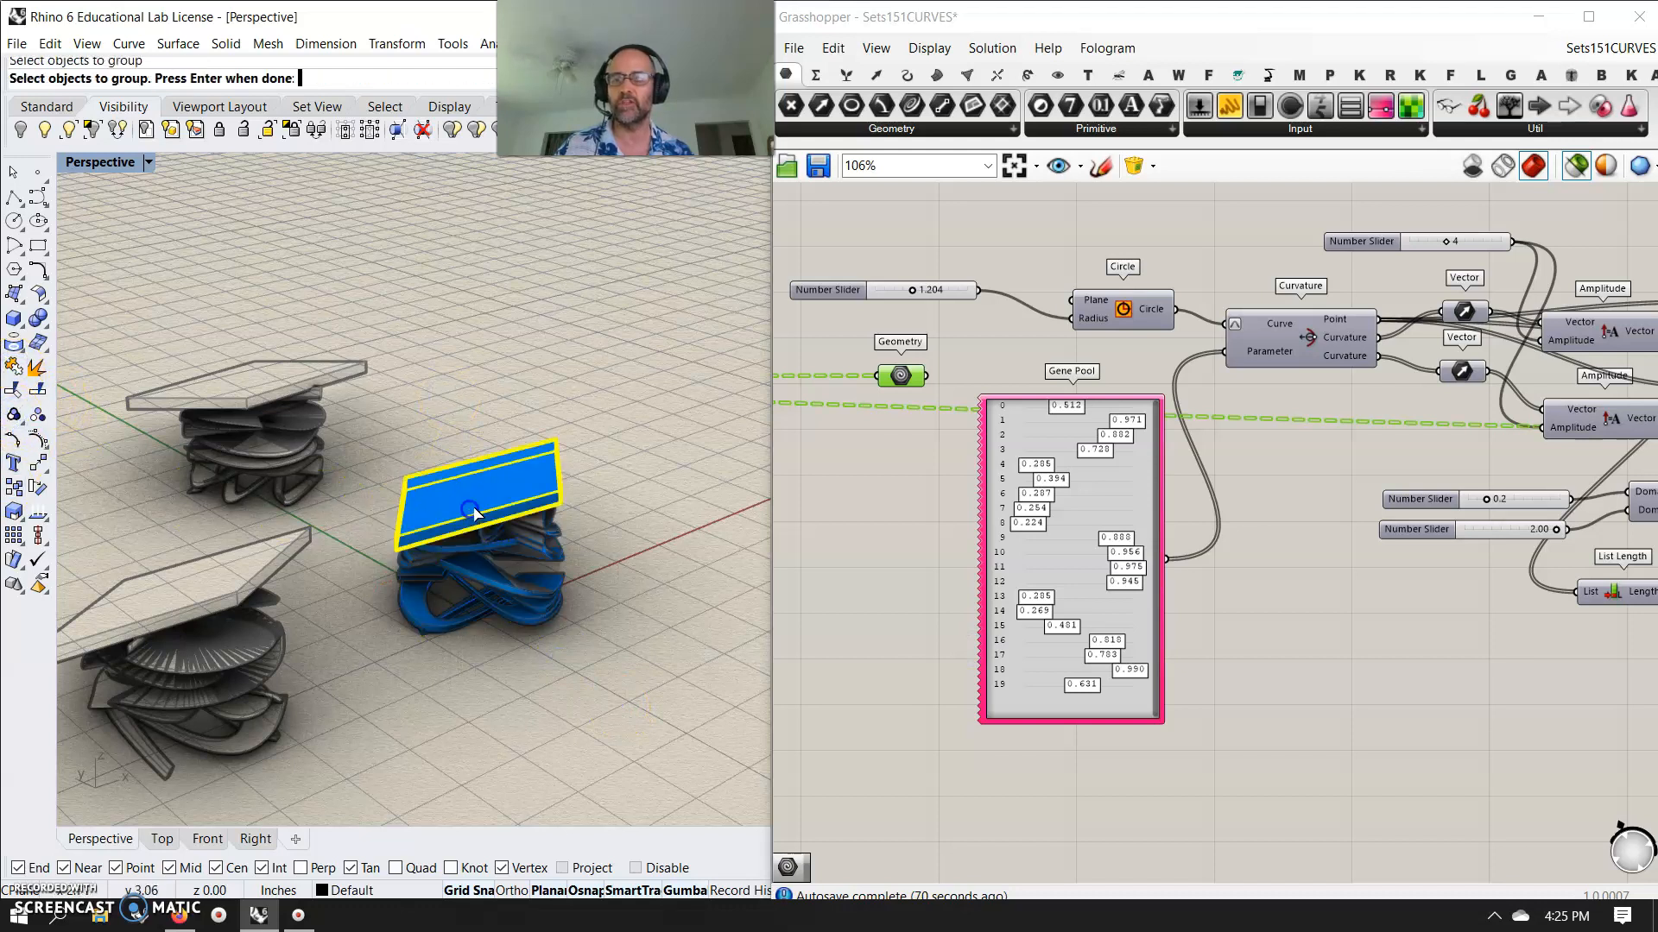
left_click_drag(646, 704, 426, 400)
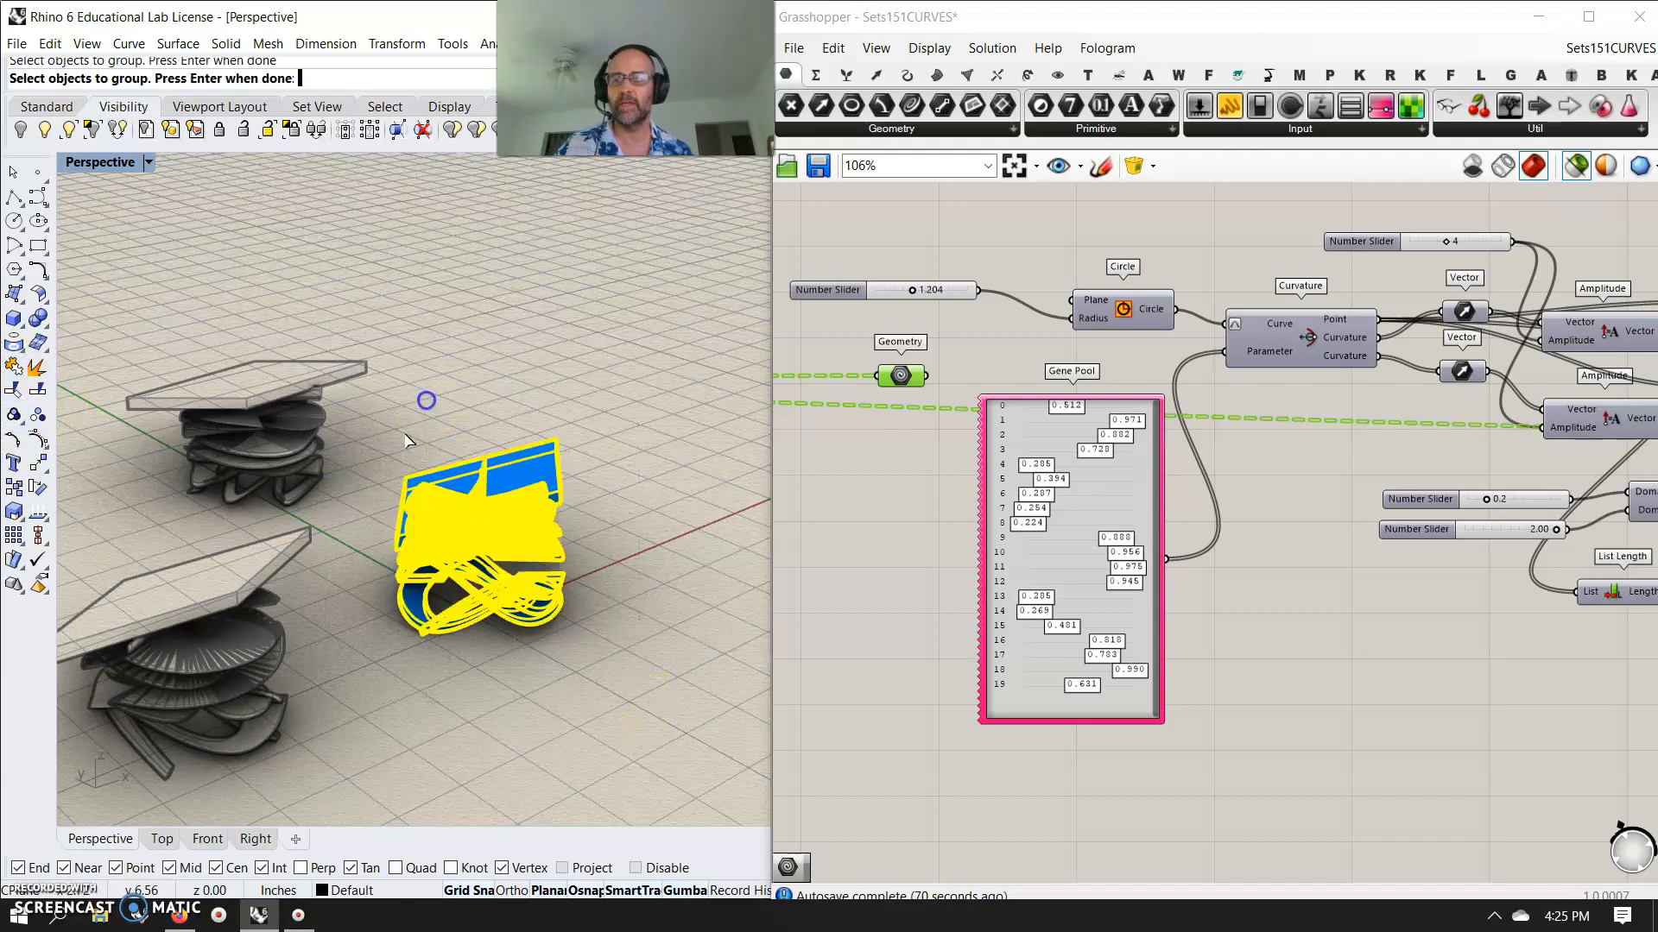
left_click(17, 415)
left_click(554, 602)
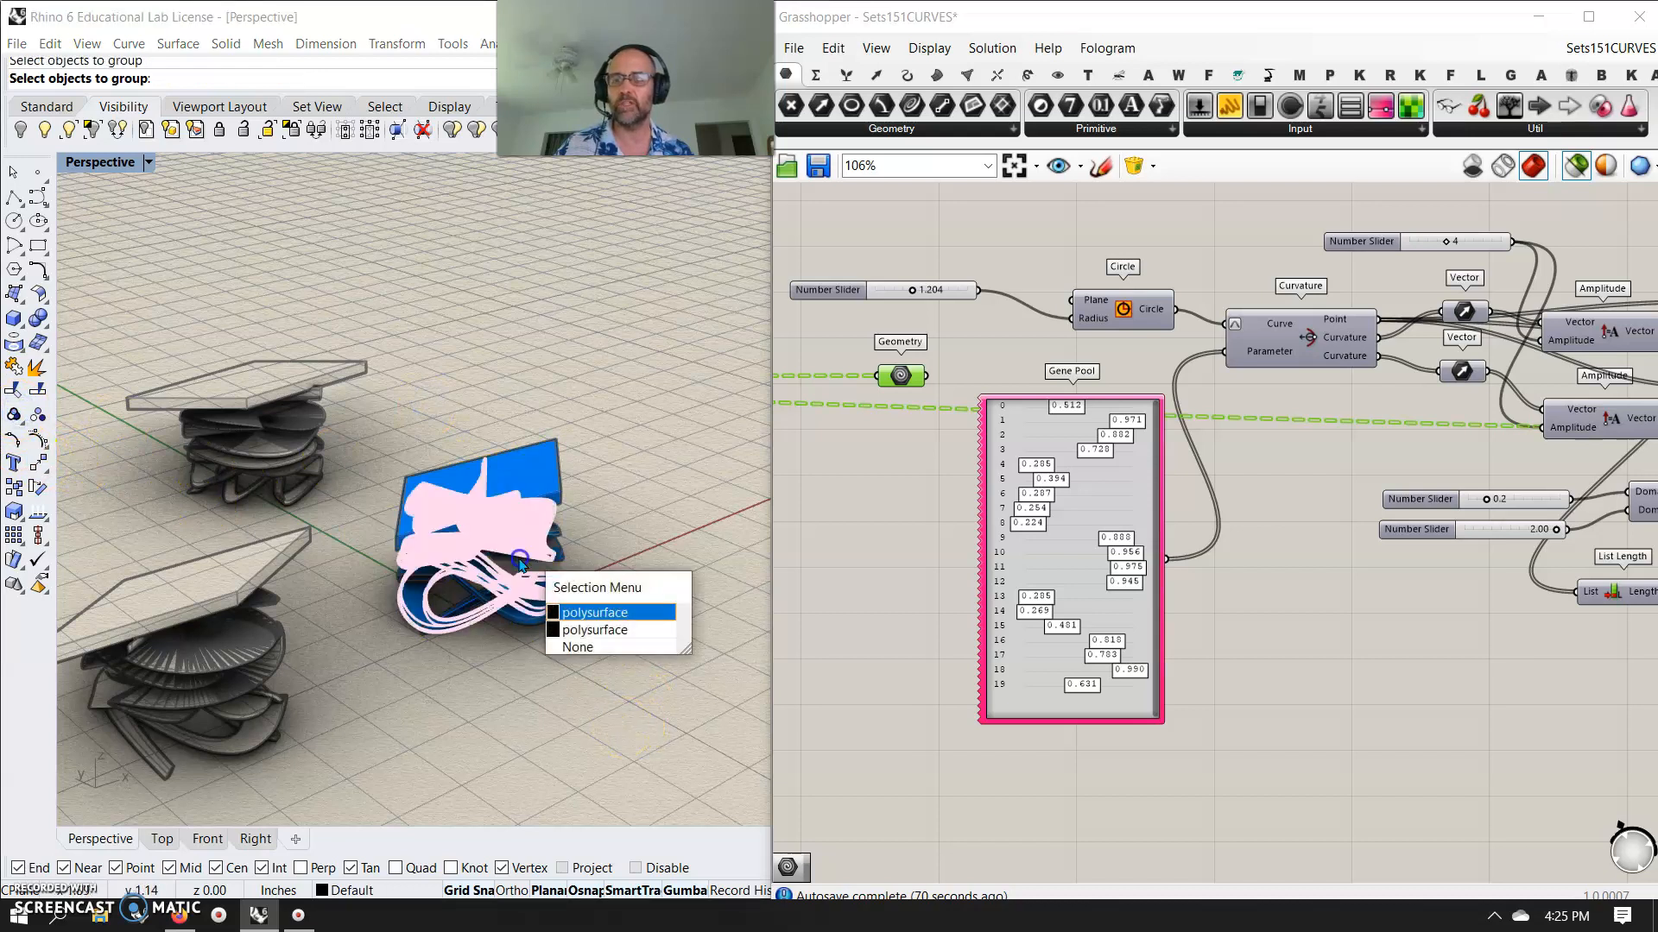
left_click(548, 726)
left_click_drag(560, 681, 436, 394)
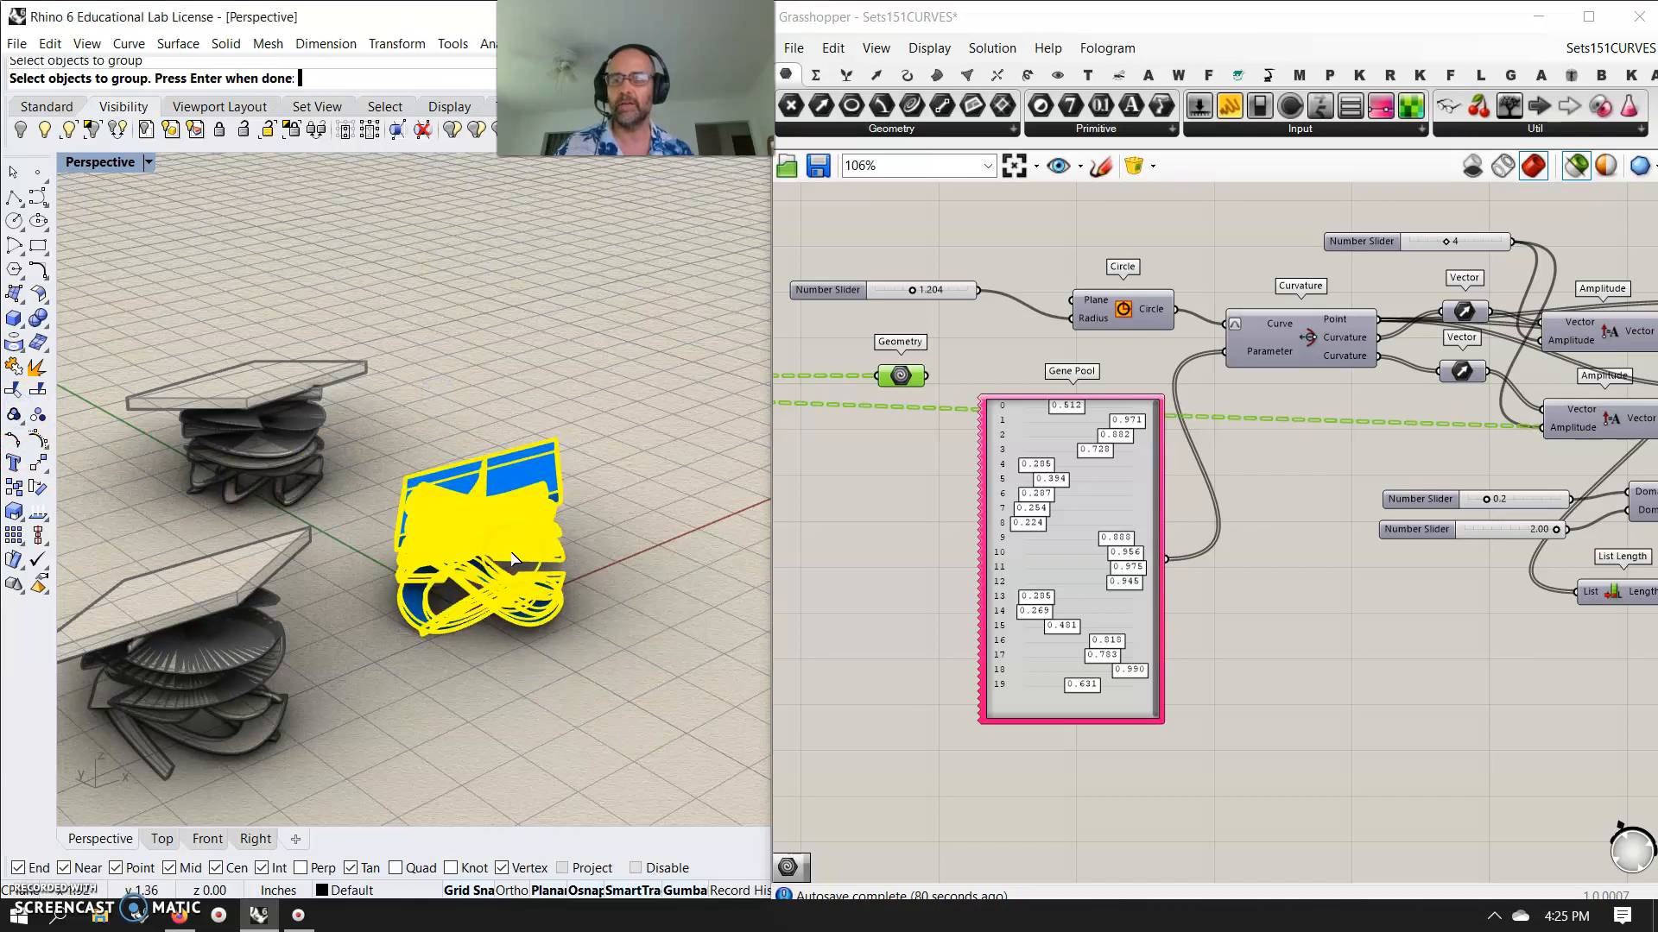
right_click(654, 536)
- Move the grouped third table off the live preview to empty floor on the side opposite the other baked tables
left_click(544, 627)
left_click_drag(523, 533, 715, 412)
left_click(638, 621)
right_click_drag(583, 673, 592, 627)
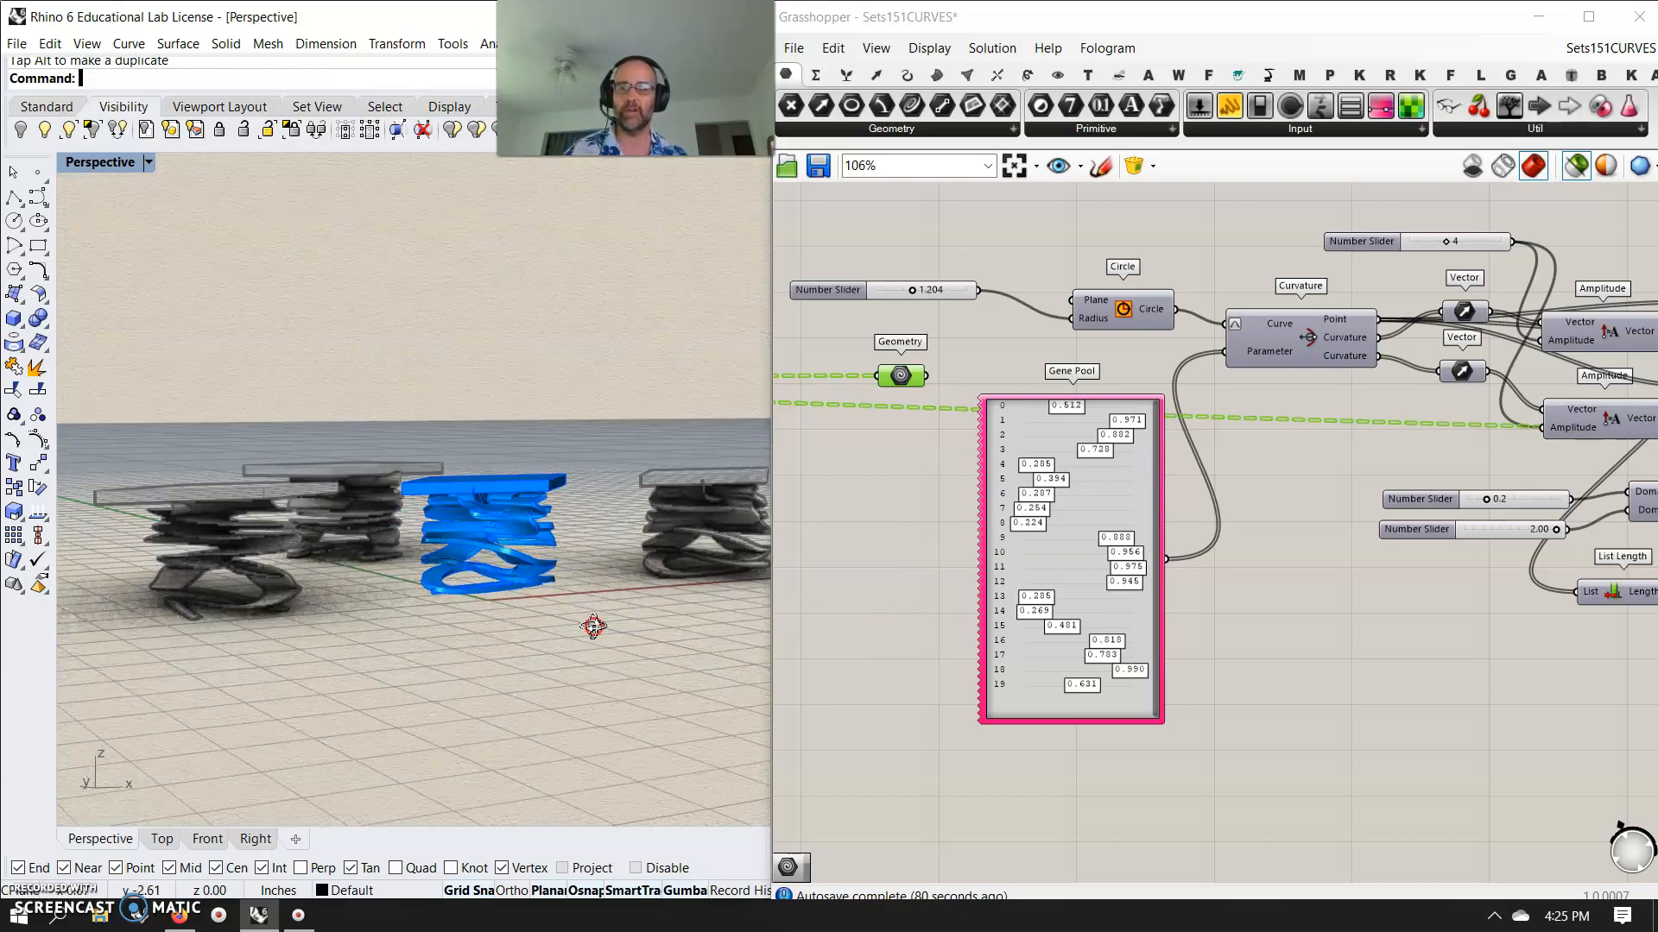
- Edit the Gene Pool to set its gene count to 10
right_click(1061, 559)
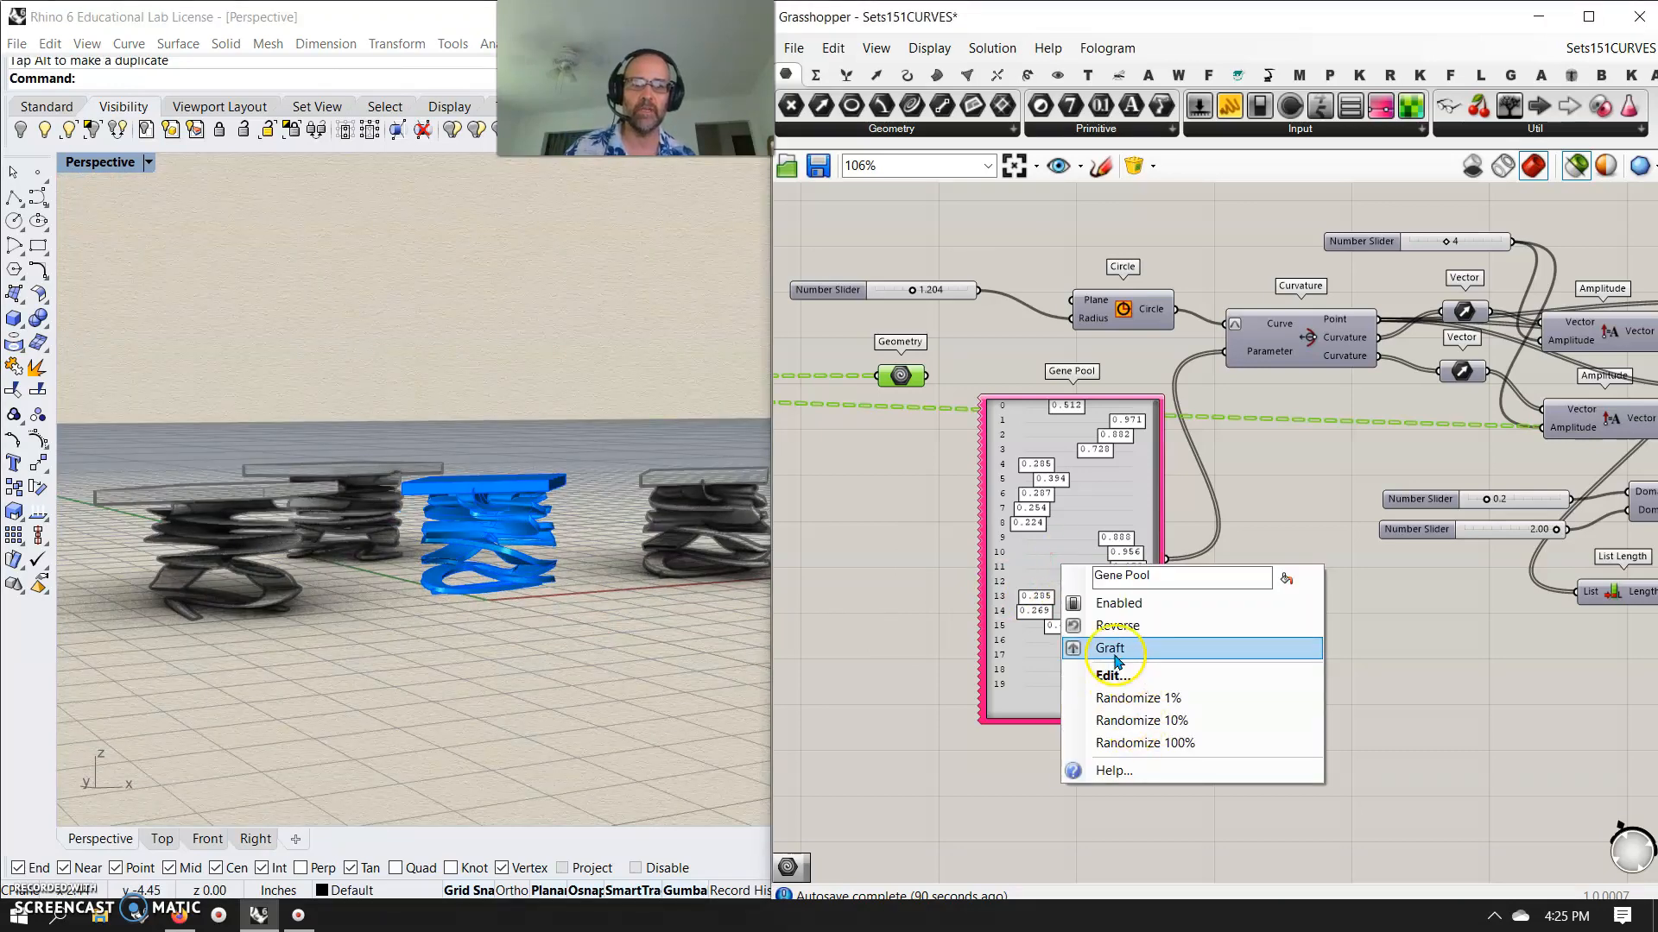
left_click(1107, 678)
left_click(1189, 611)
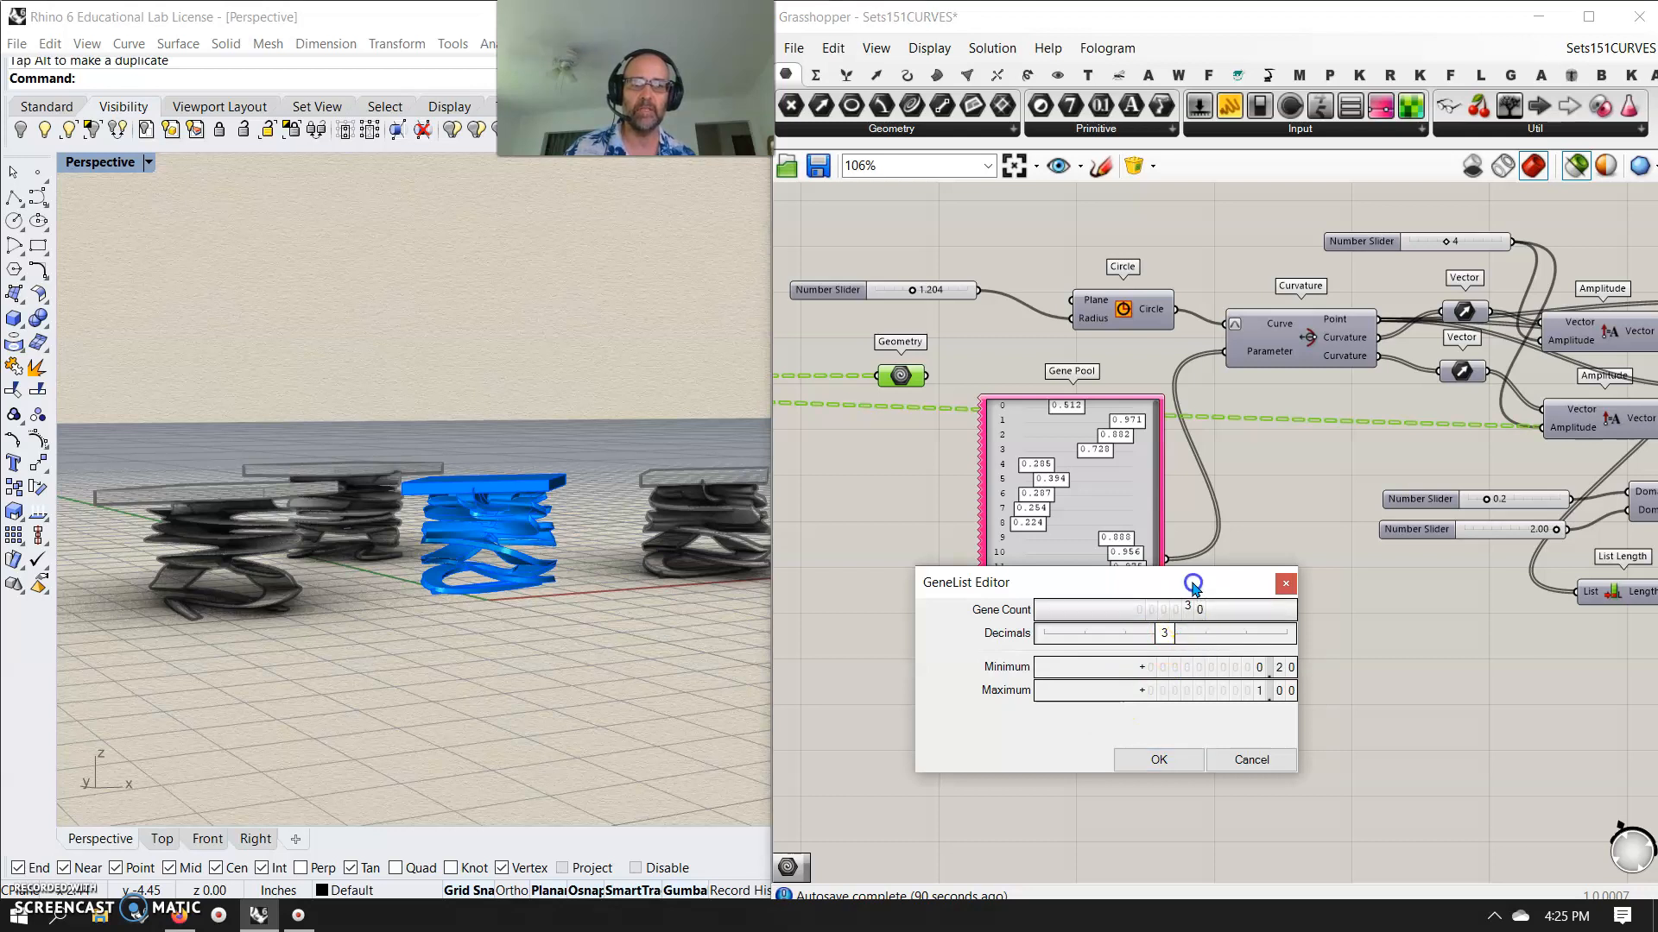
left_click(1147, 771)
right_click_drag(568, 672, 521, 583)
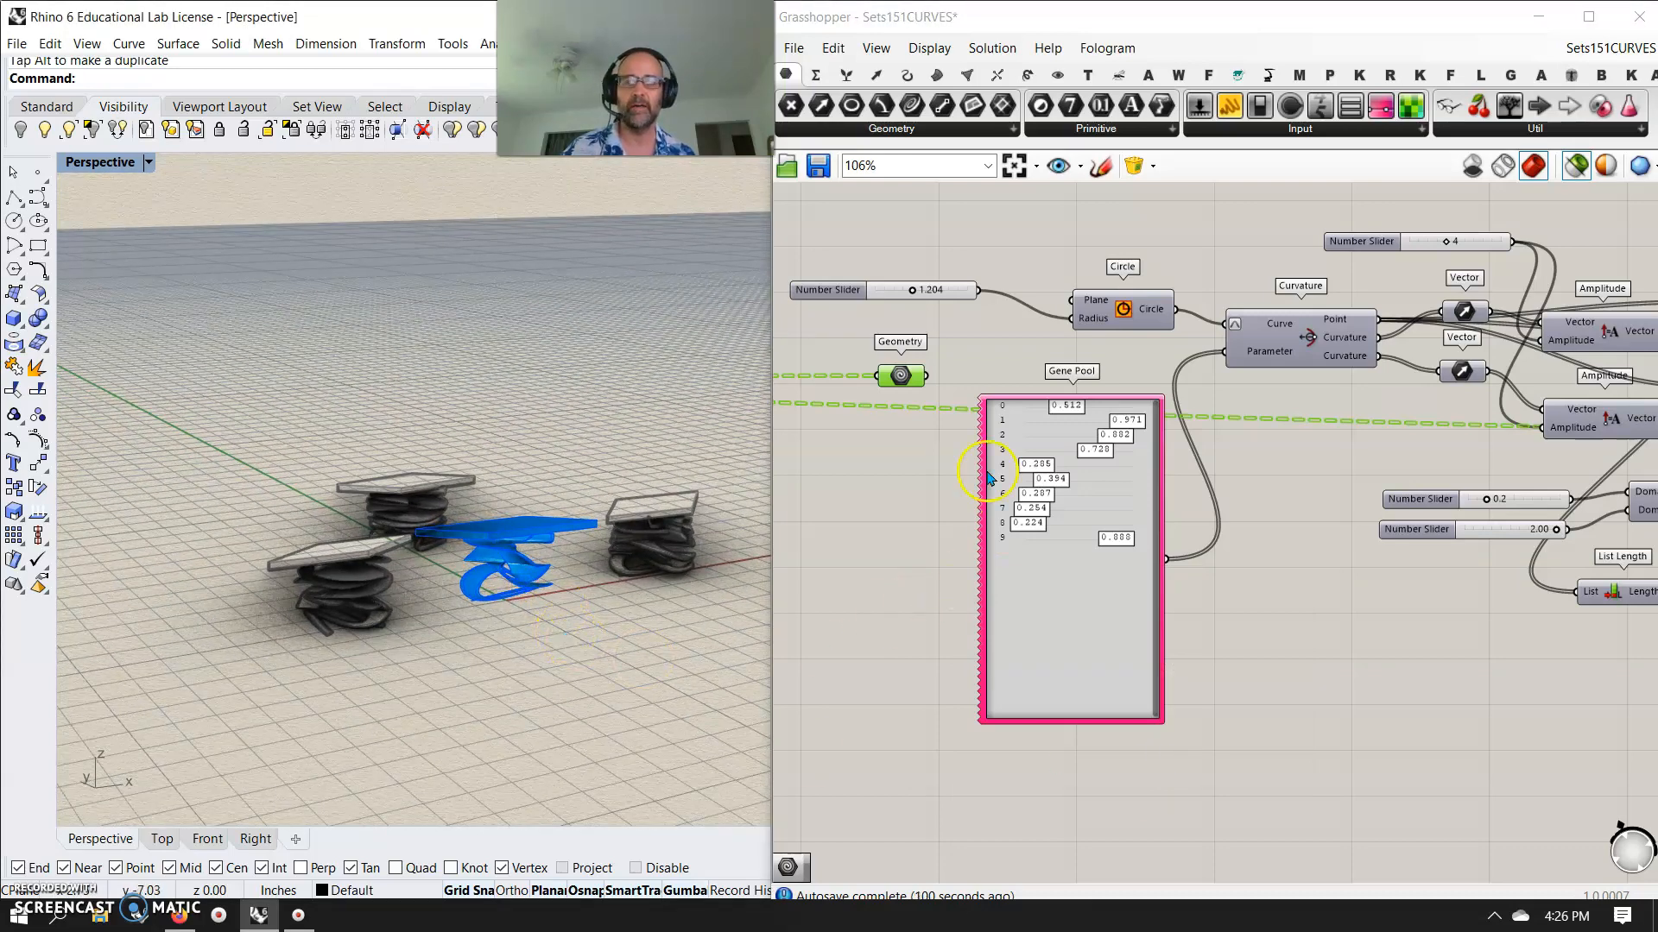
- Bake the ten-gene table from the Geometry parameter and move the baked copy in front of the live preview
right_click(900, 375)
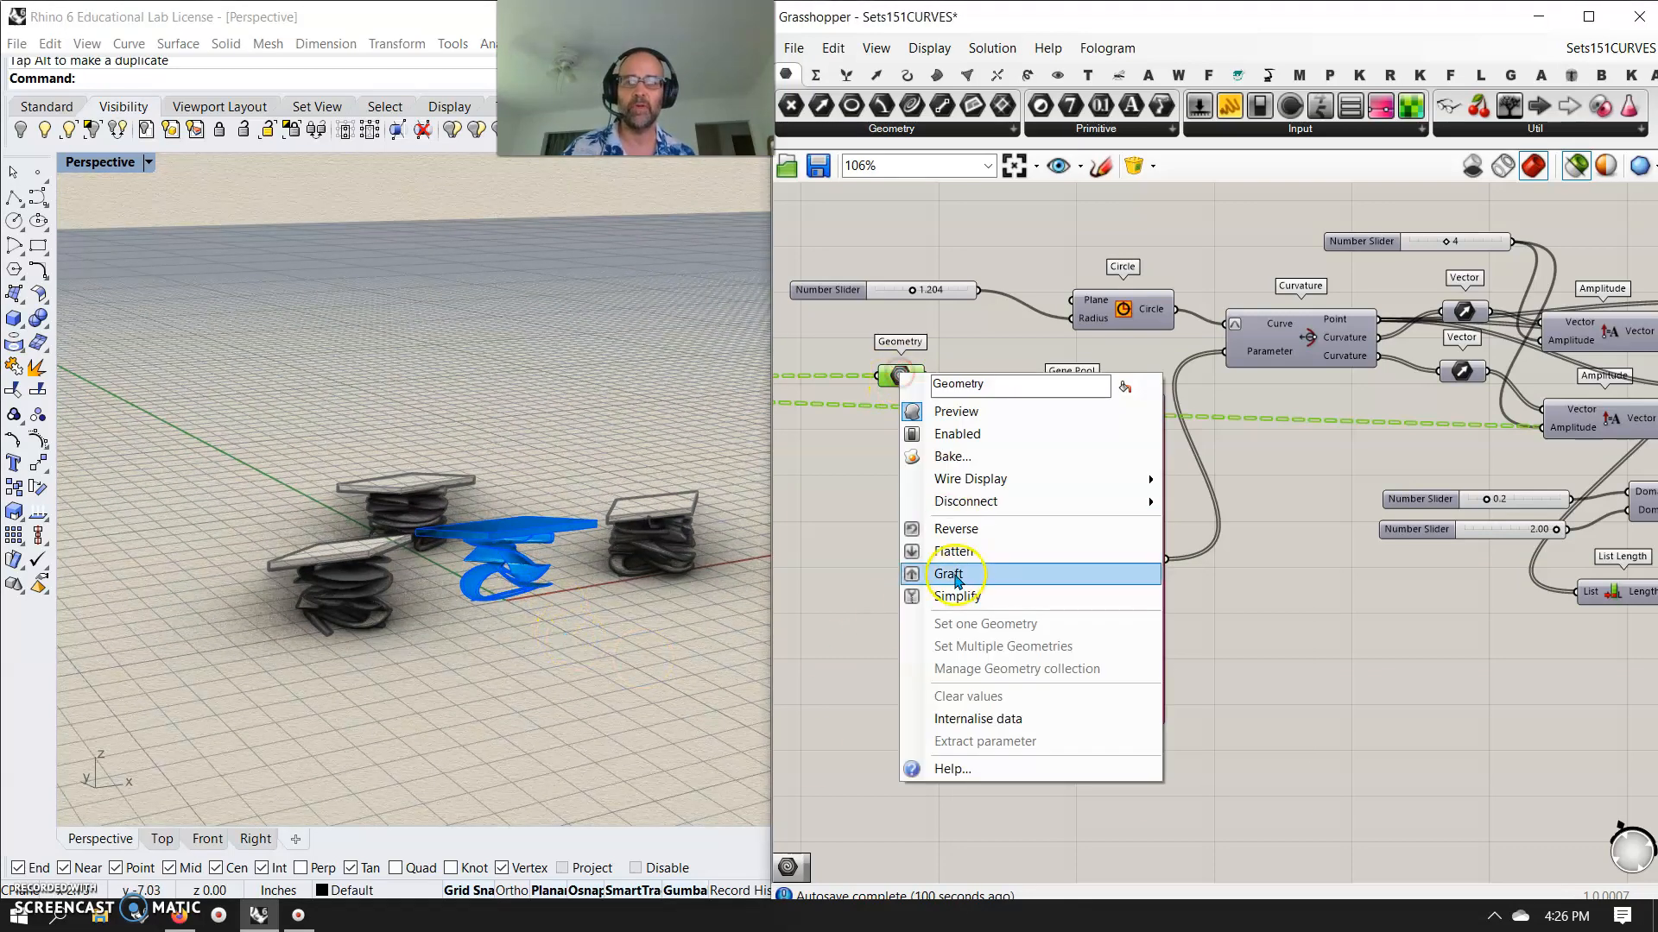
left_click(952, 457)
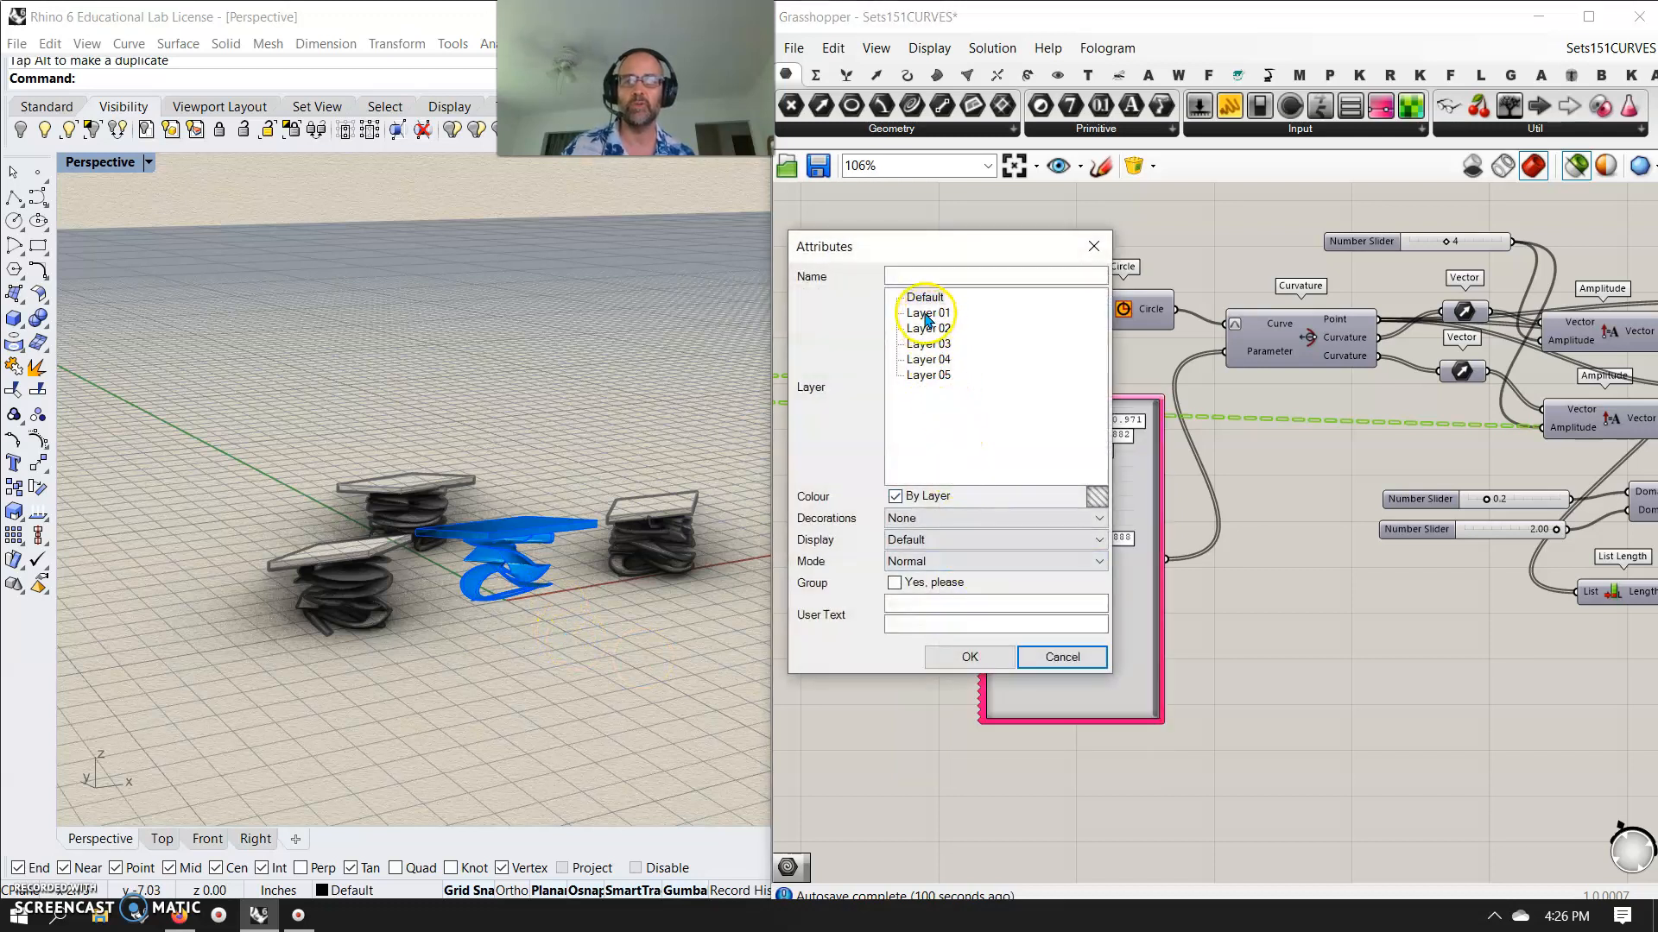
left_click(980, 655)
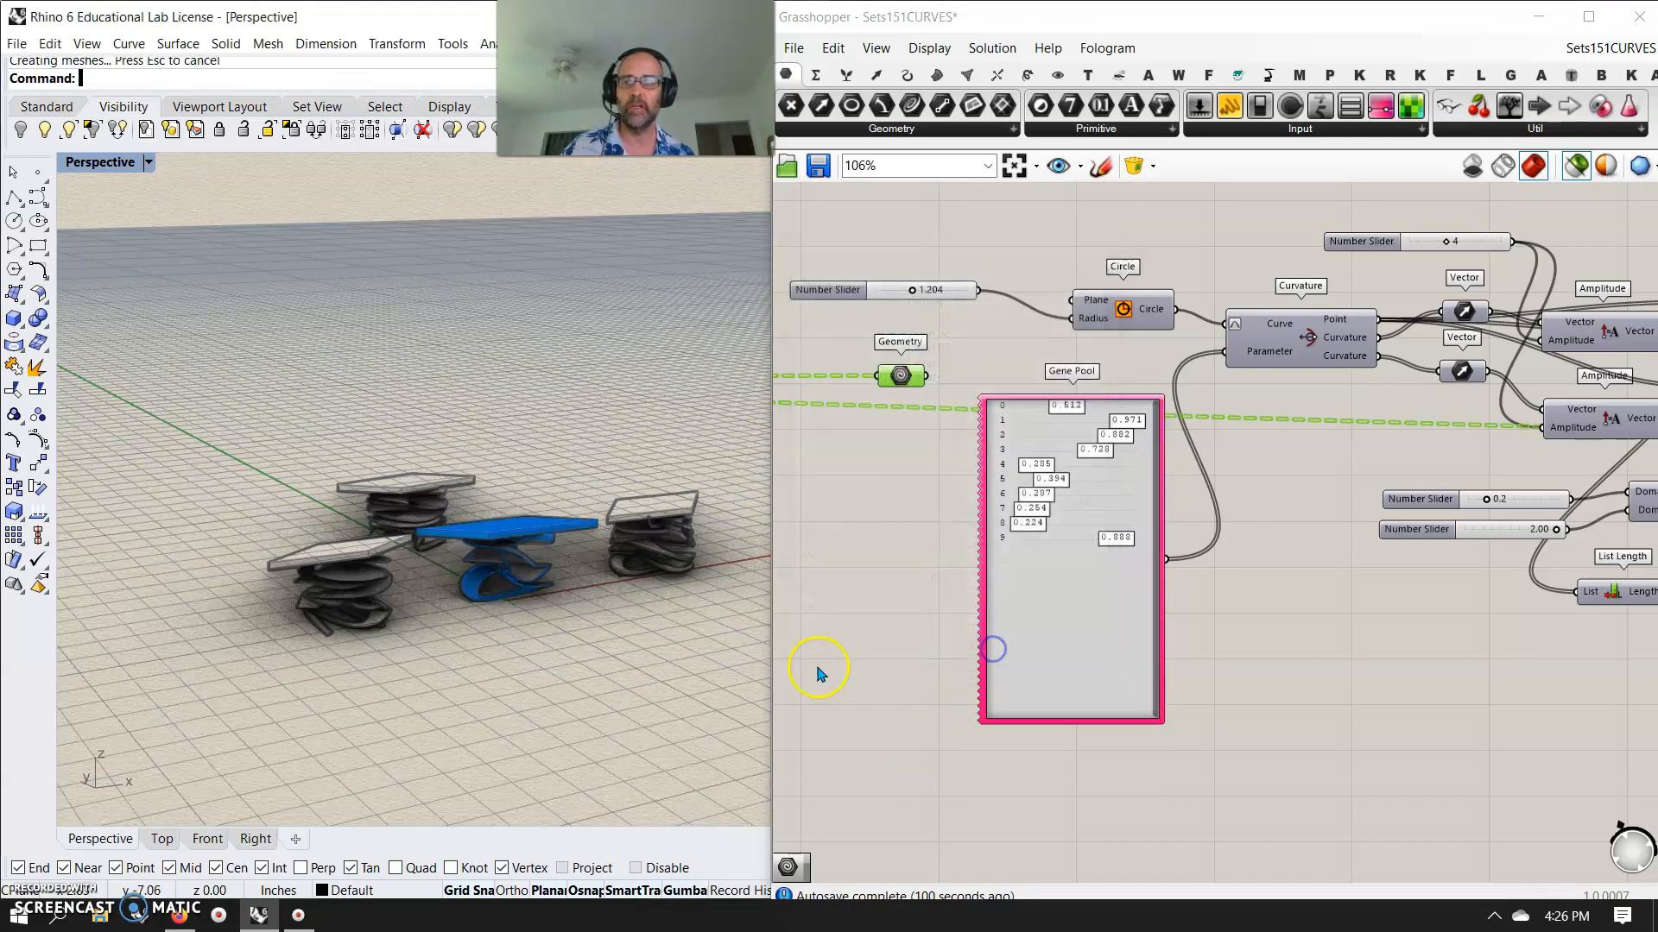
left_click_drag(566, 652, 617, 610)
left_click(556, 692)
mouse_move(470, 703)
right_mouse_down()
mouse_move(468, 681)
mouse_move(476, 709)
right_mouse_up()
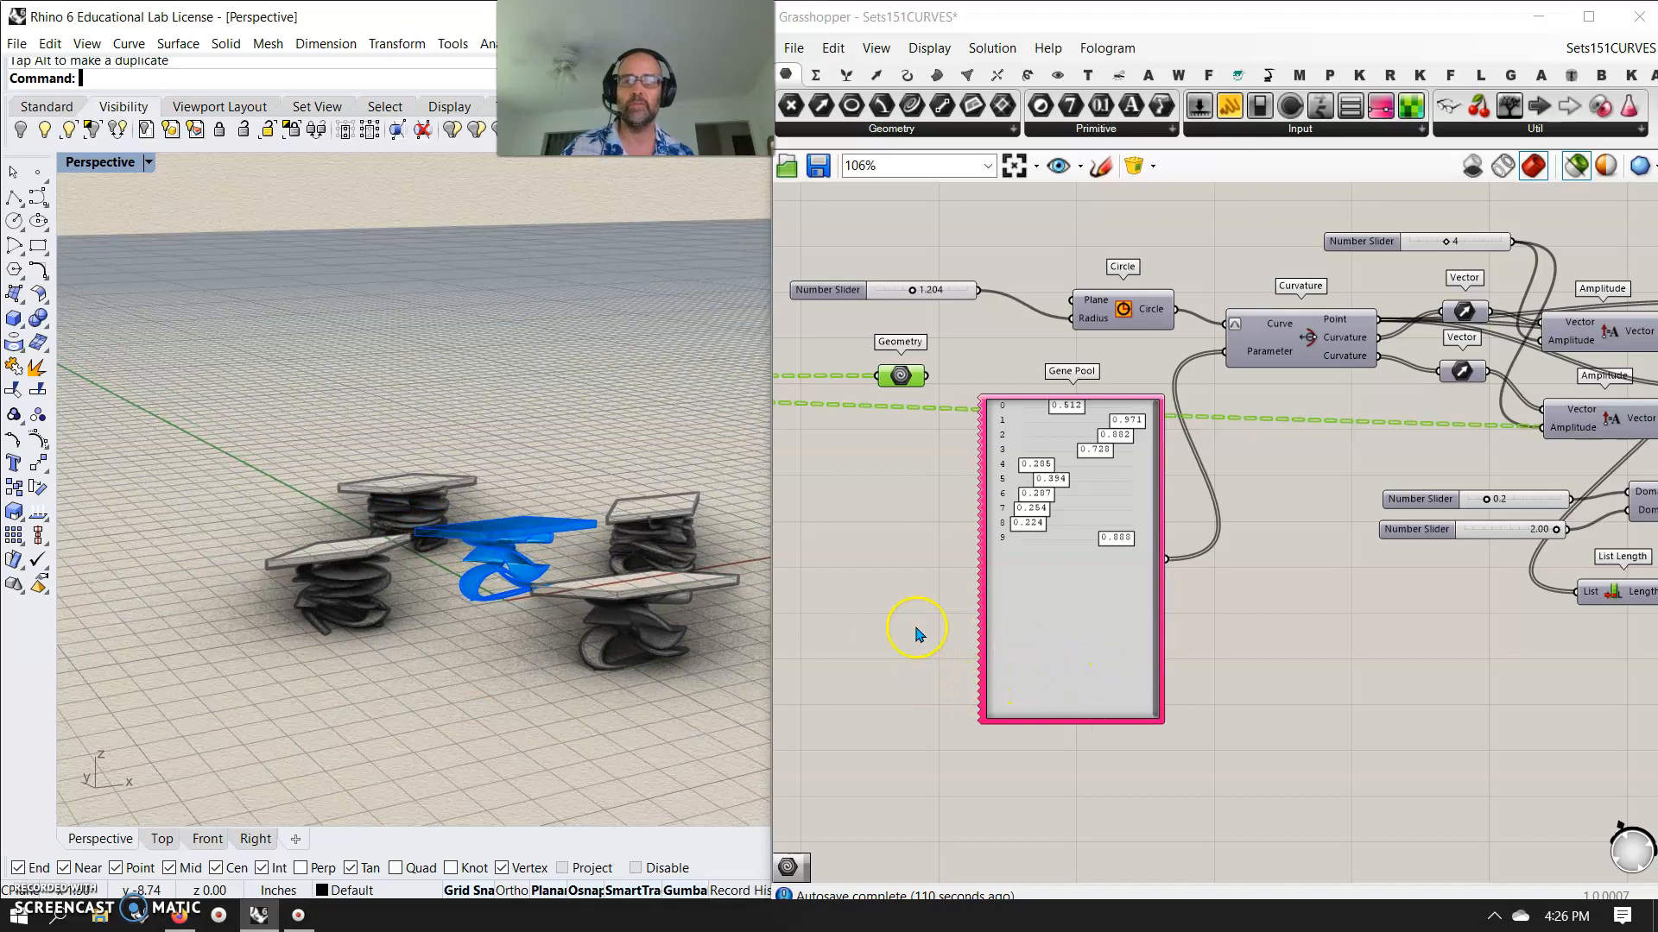
- Restrict the Grasshopper preview to selected components and clear the canvas selection so only the baked tables are displayed
left_click(1559, 172)
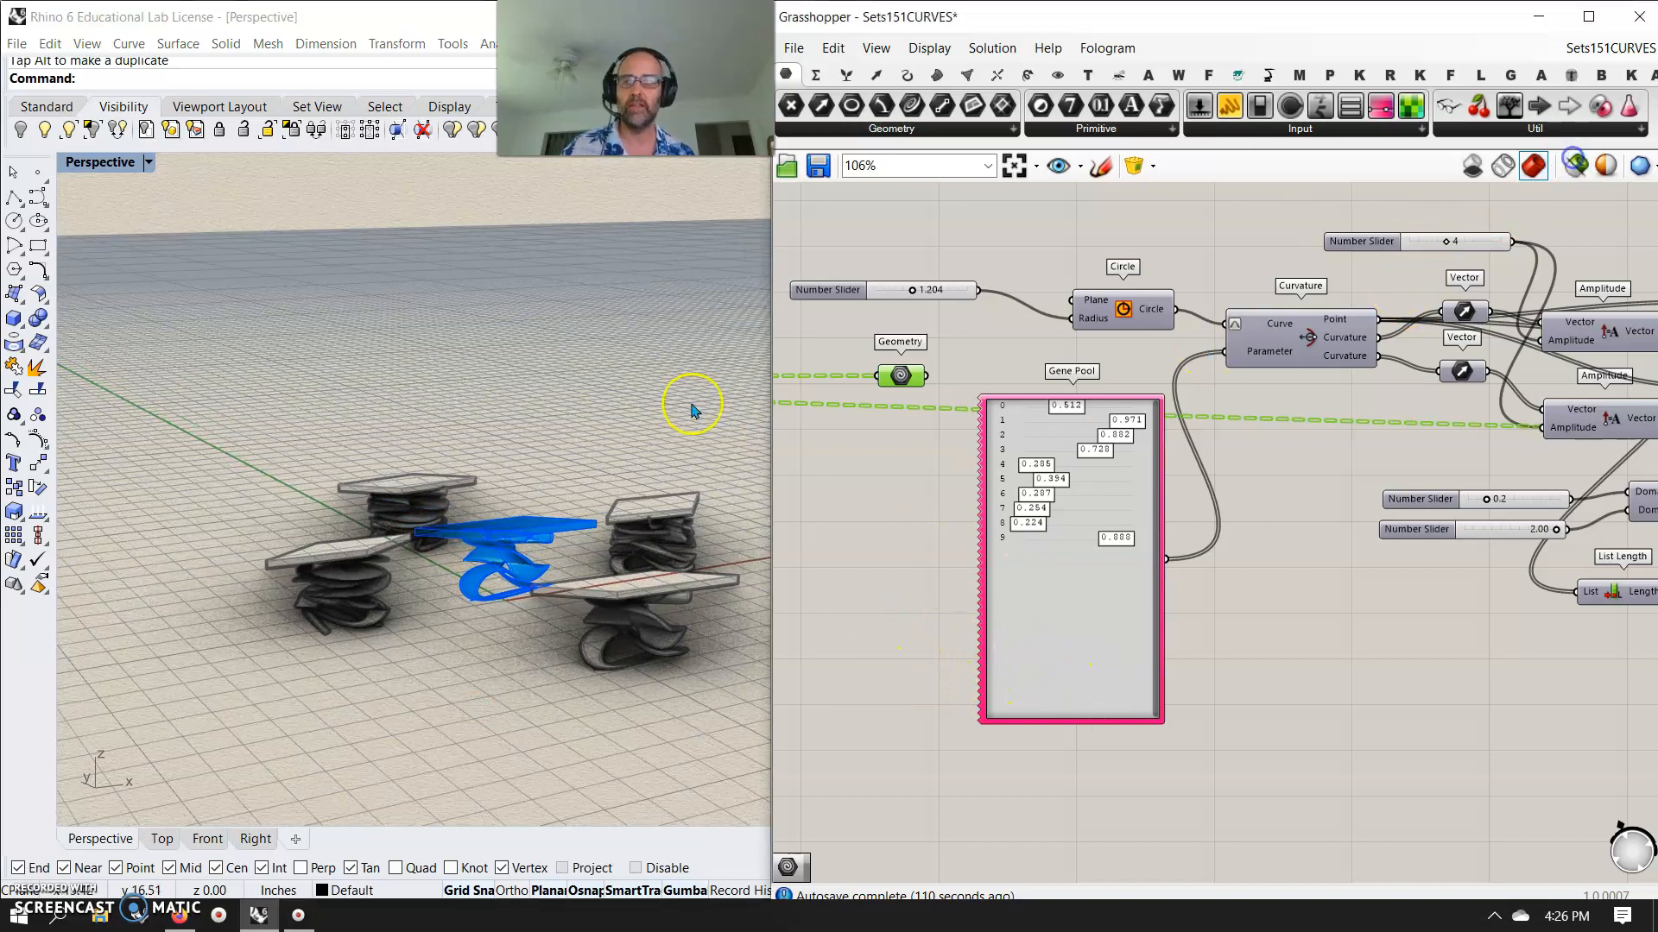
left_click(874, 562)
- Examine the four baked tables from several angles and distances, comparing their bases
right_click_drag(473, 640, 559, 618)
scroll(537, 529, "down", 5)
scroll(642, 537, "up", 9)
right_click_drag(642, 535, 472, 549)
scroll(303, 543, "up", 6)
right_click_drag(303, 543, 441, 602)
scroll(386, 523, "down", 5)
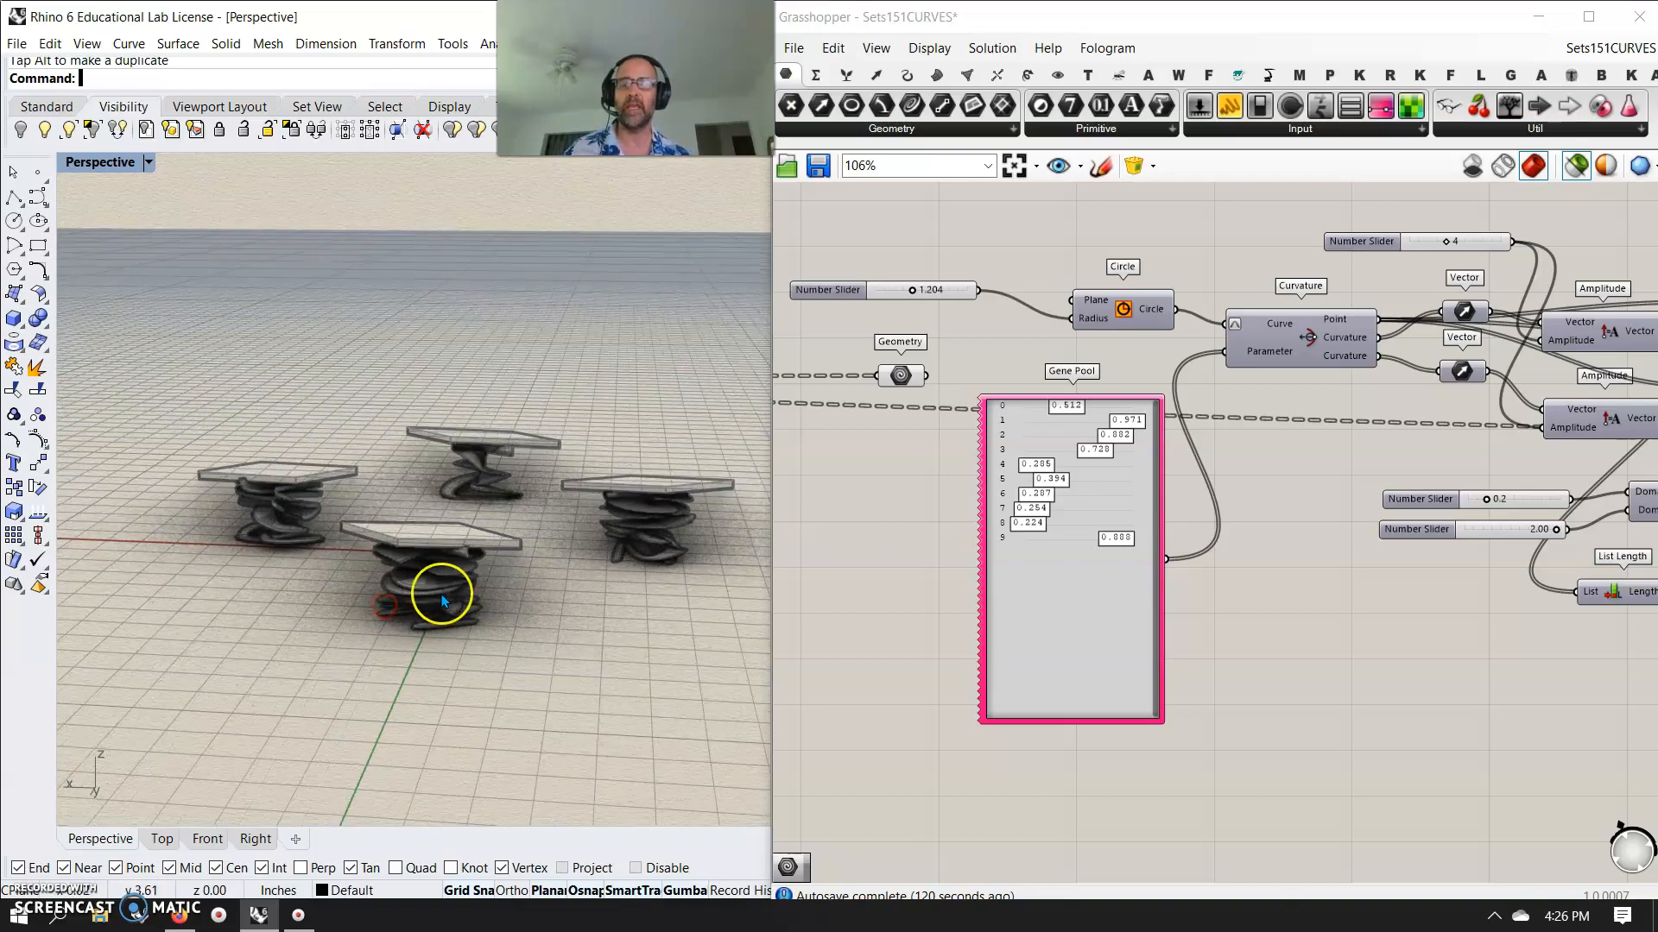
right_click_drag(321, 611, 467, 602)
scroll(484, 570, "up", 2)
right_click_drag(511, 525, 333, 541)
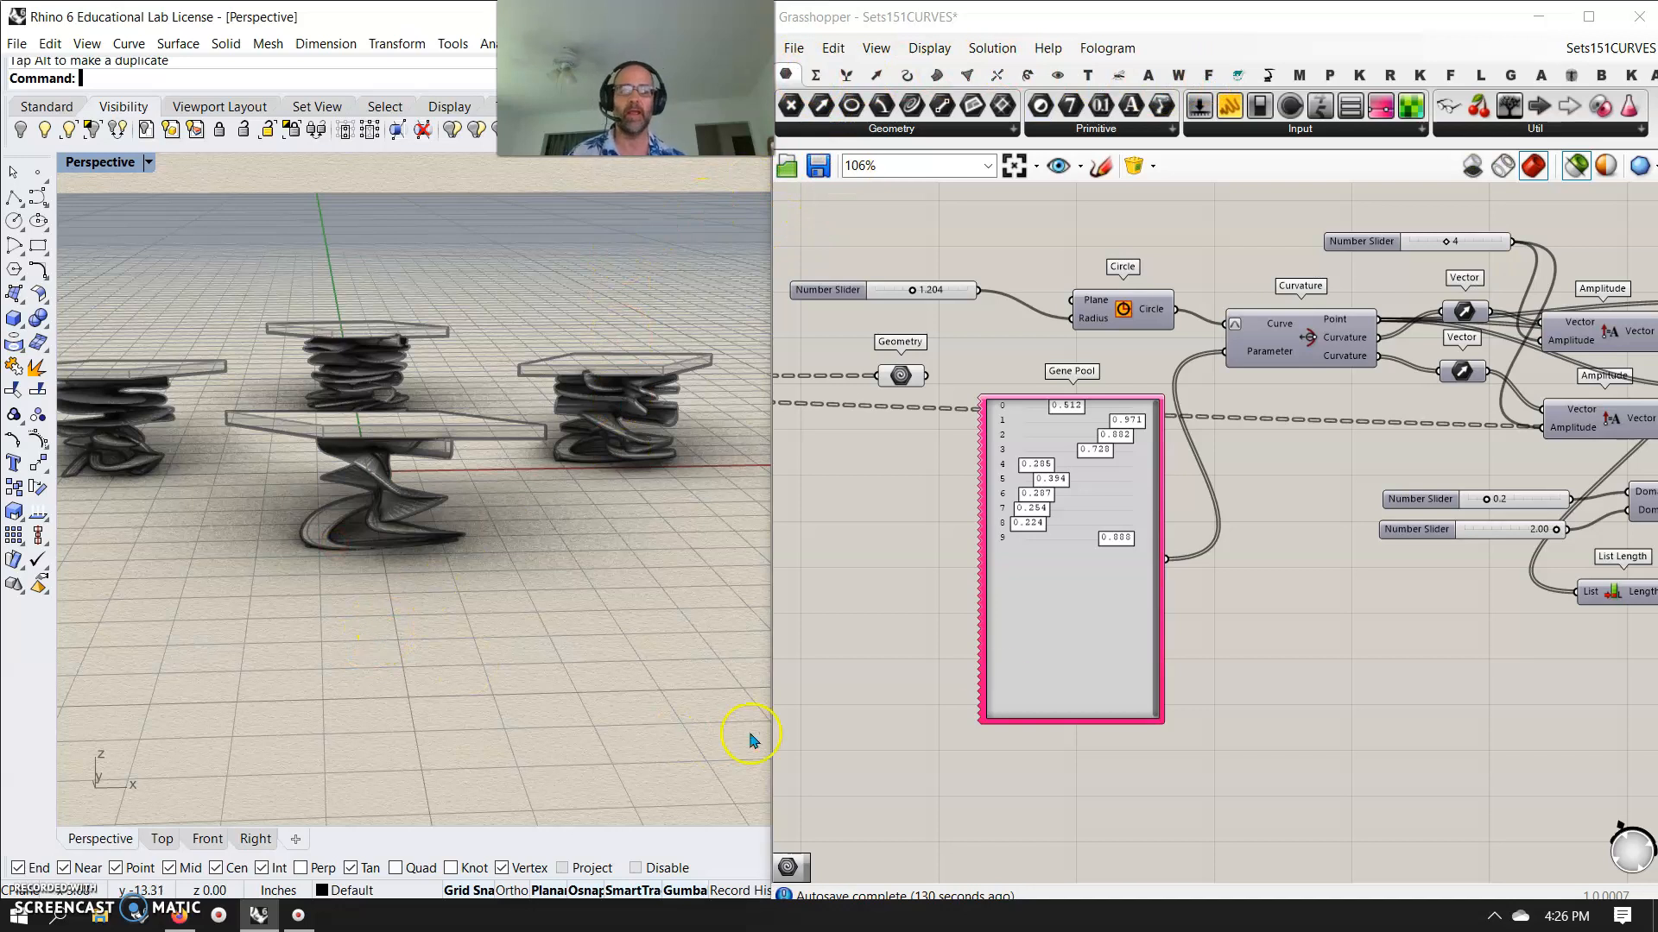
- Select all components of the CURVE NODES: CURVATURE definition together with its title and group them
scroll(1158, 650, "down", 5)
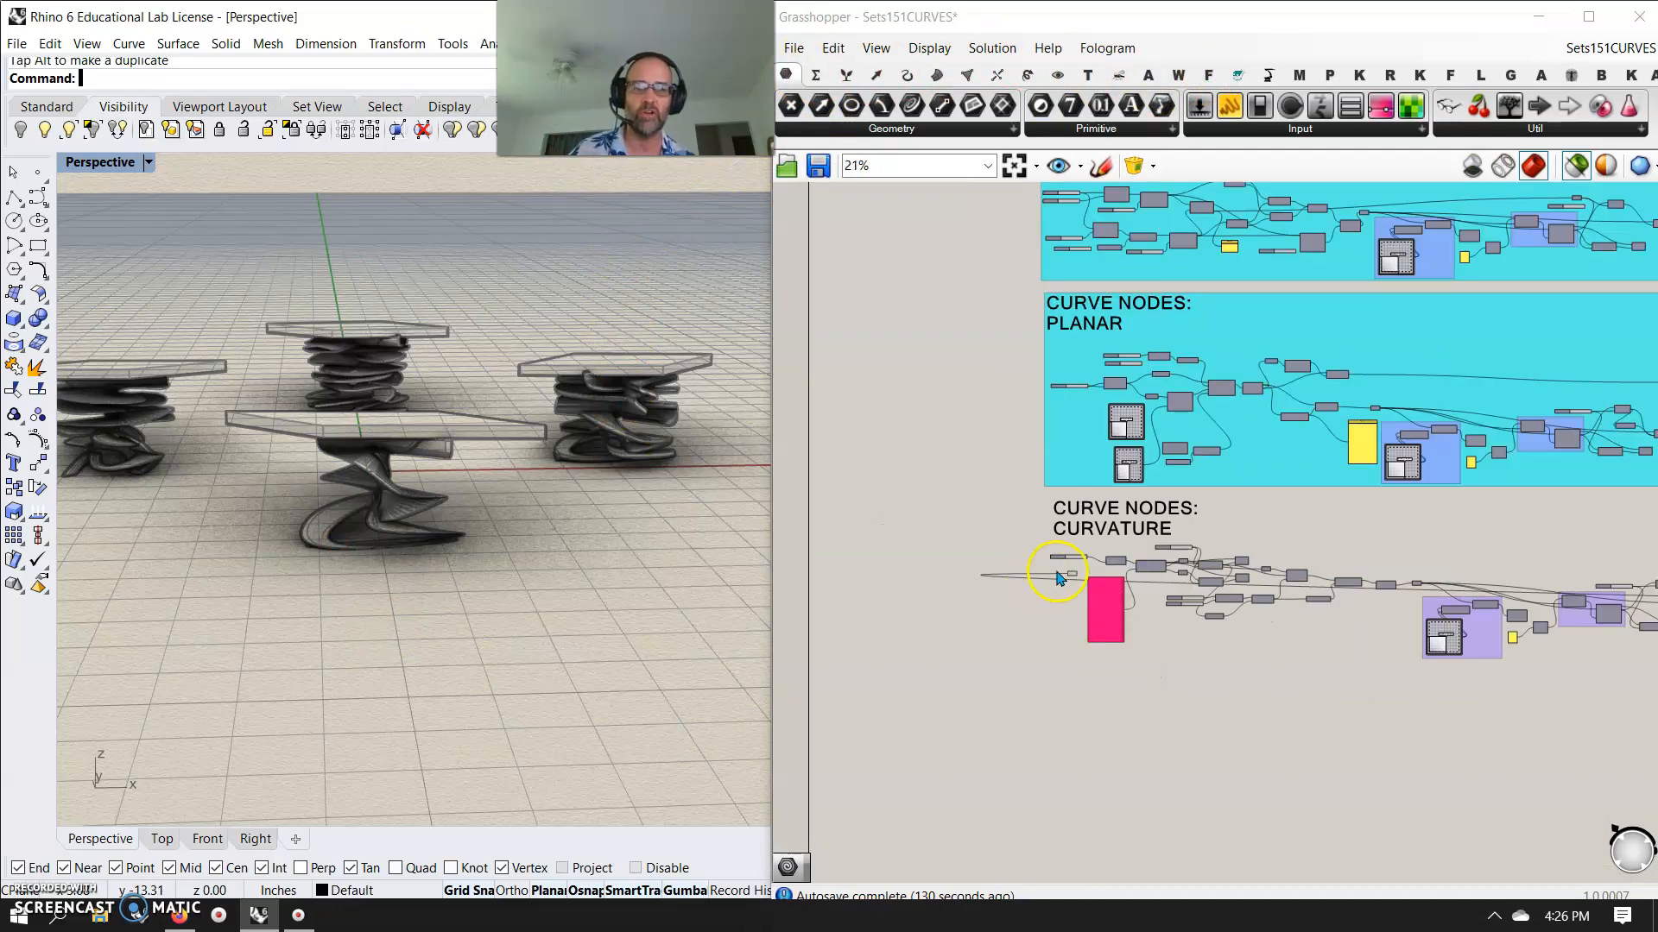
left_click(1072, 574)
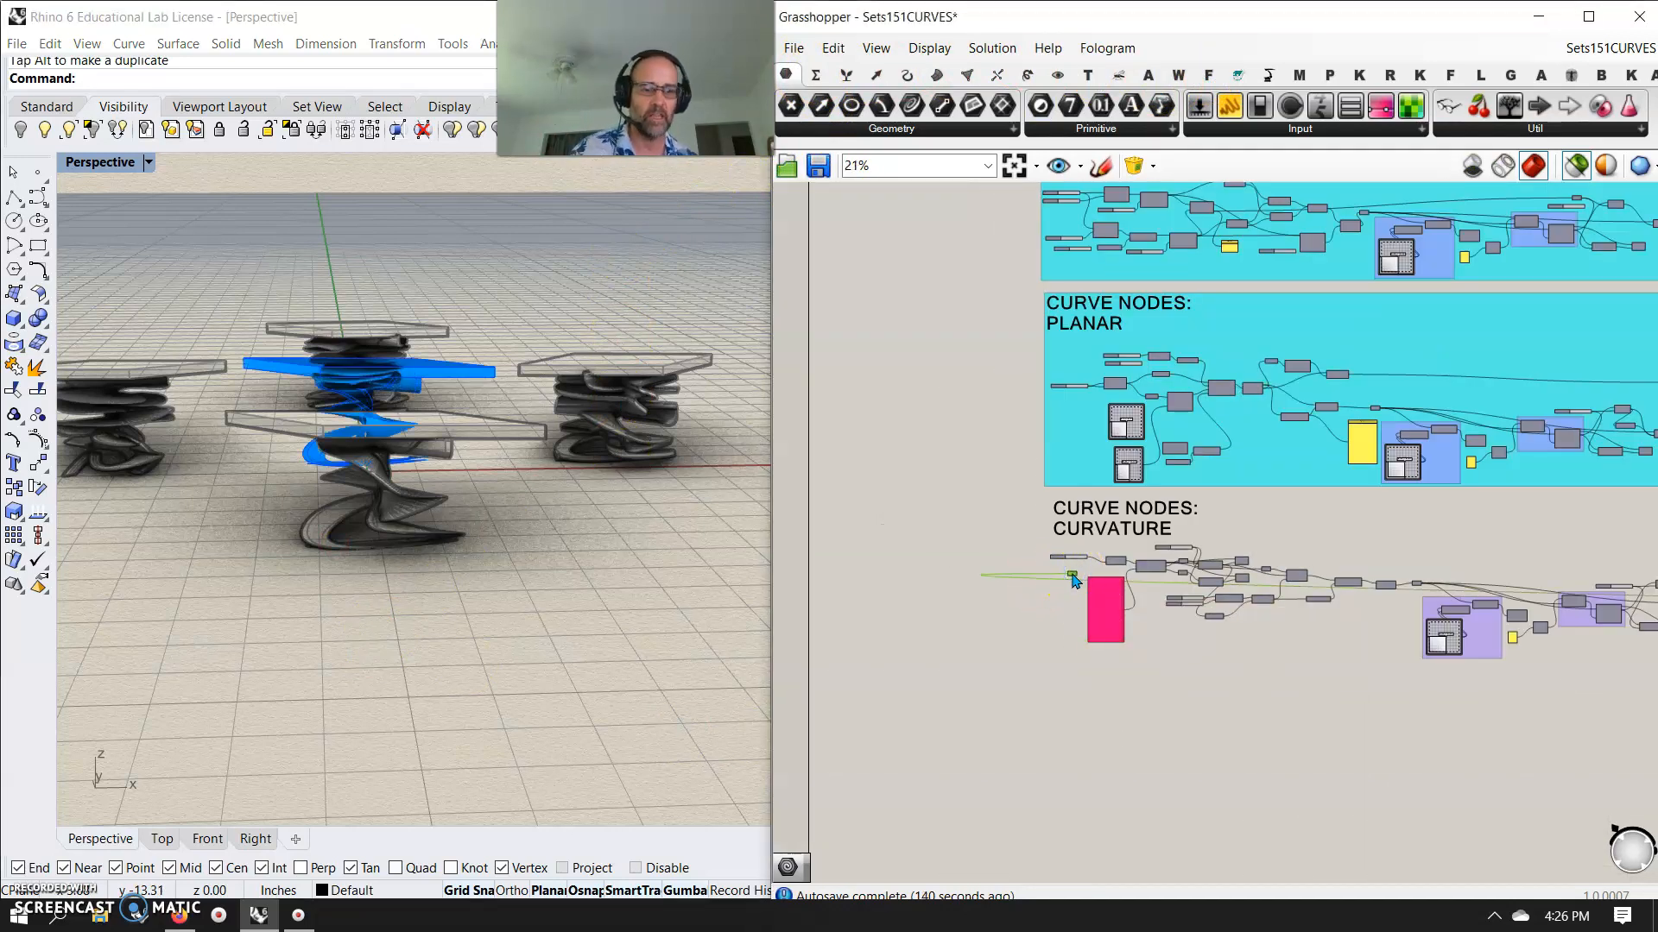
left_click(1167, 603)
scroll(1398, 749, "down", 3)
left_click_drag(1453, 701, 1043, 625)
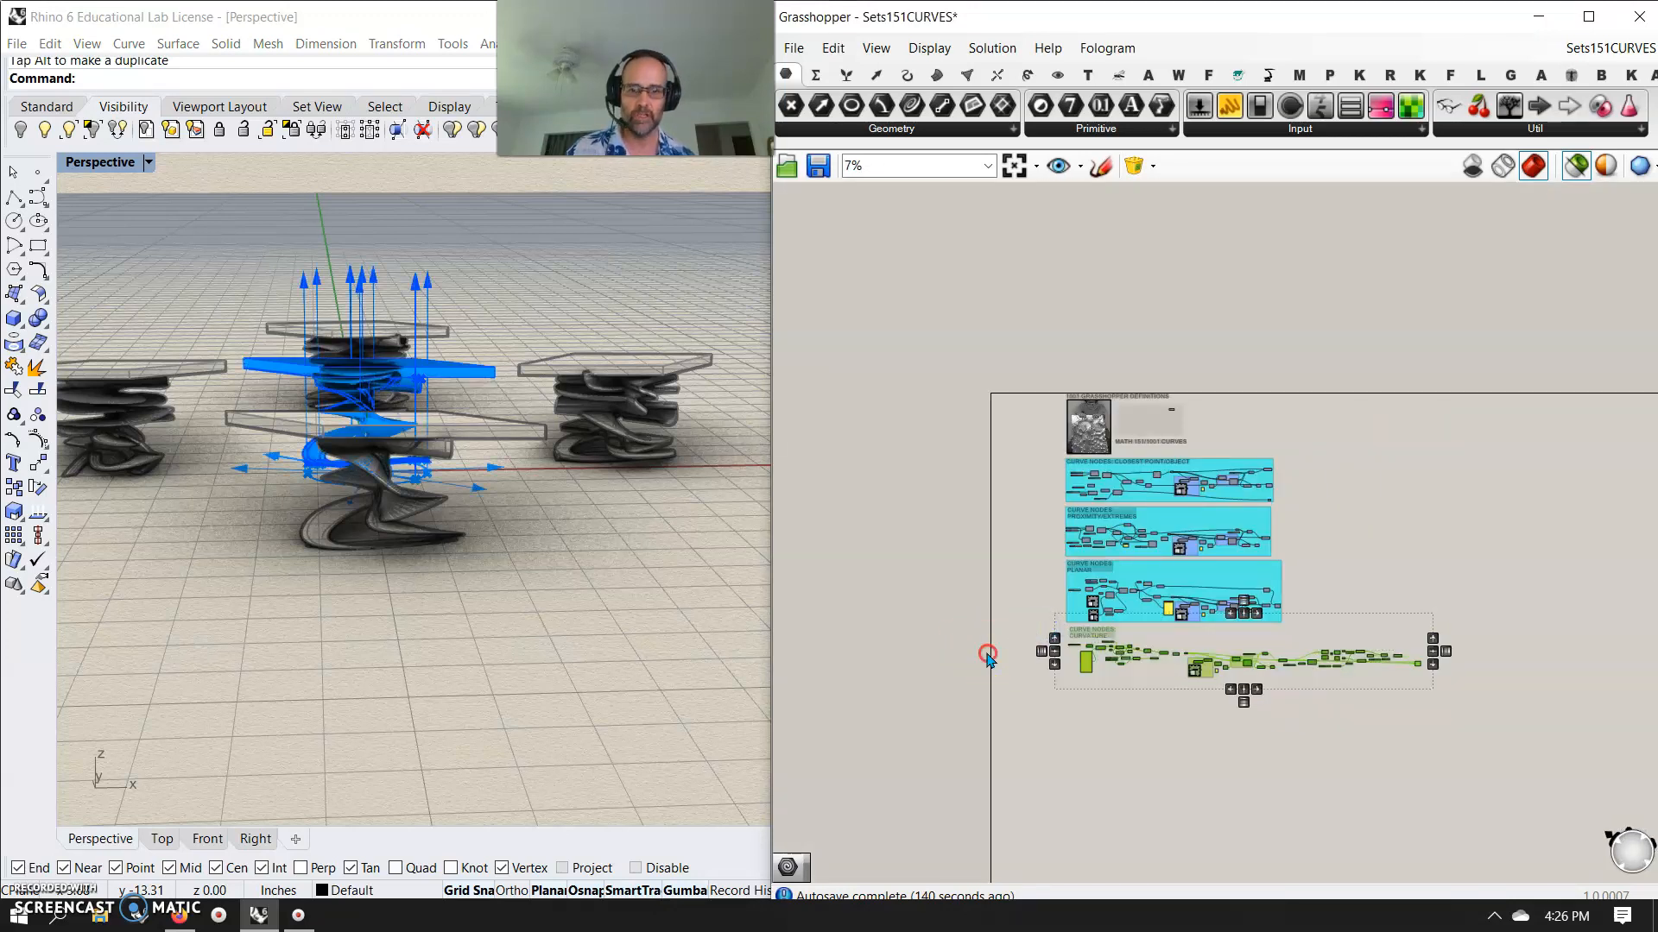
right_click(989, 657)
left_click(1051, 741)
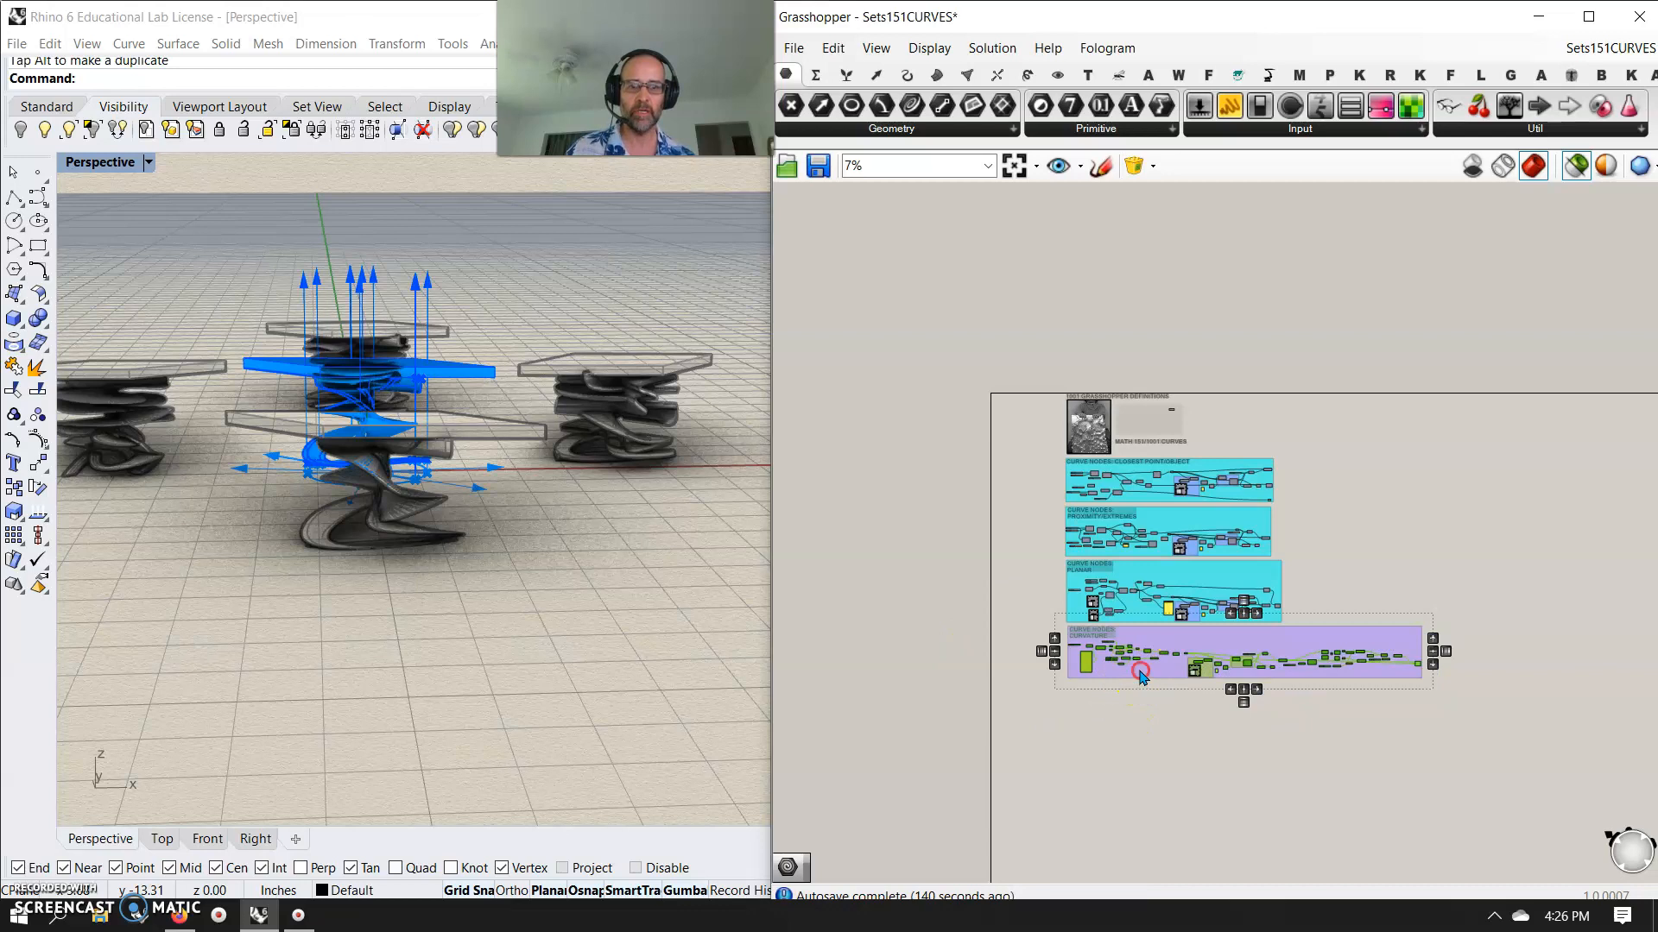
- Colour the curvature group cyan (R 0, G 255, B 255) and shift it slightly beneath the other definition groups
right_click(1140, 675)
mouse_move(1243, 868)
left_click(1482, 751)
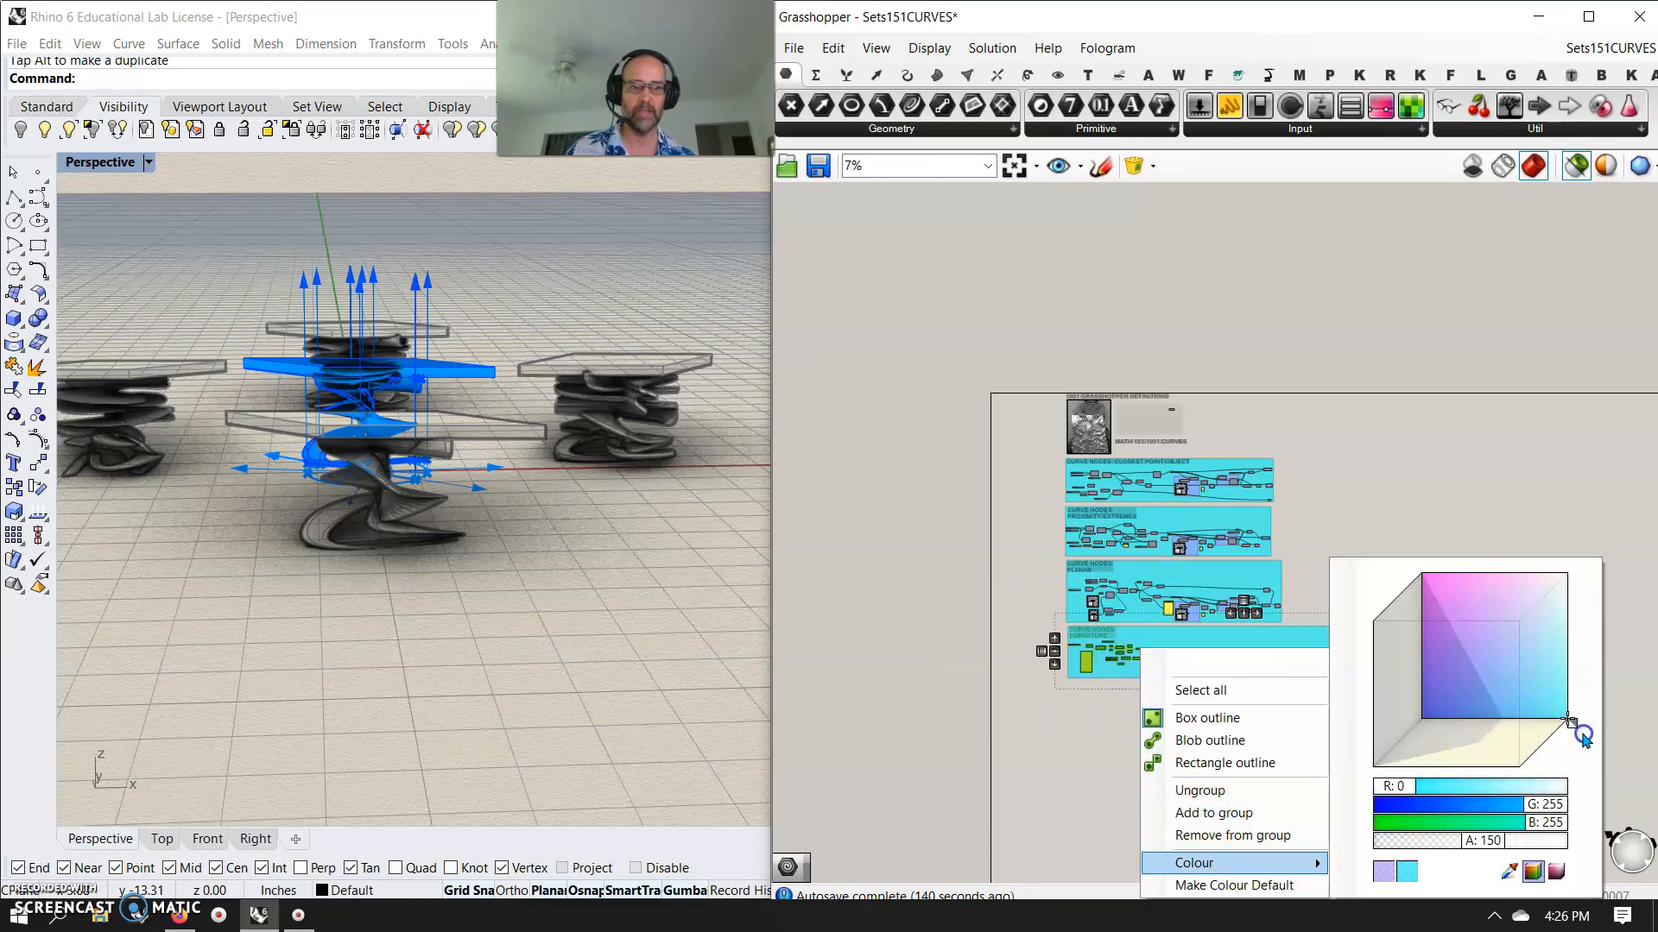
left_click(1479, 397)
left_click_drag(1254, 646, 1250, 648)
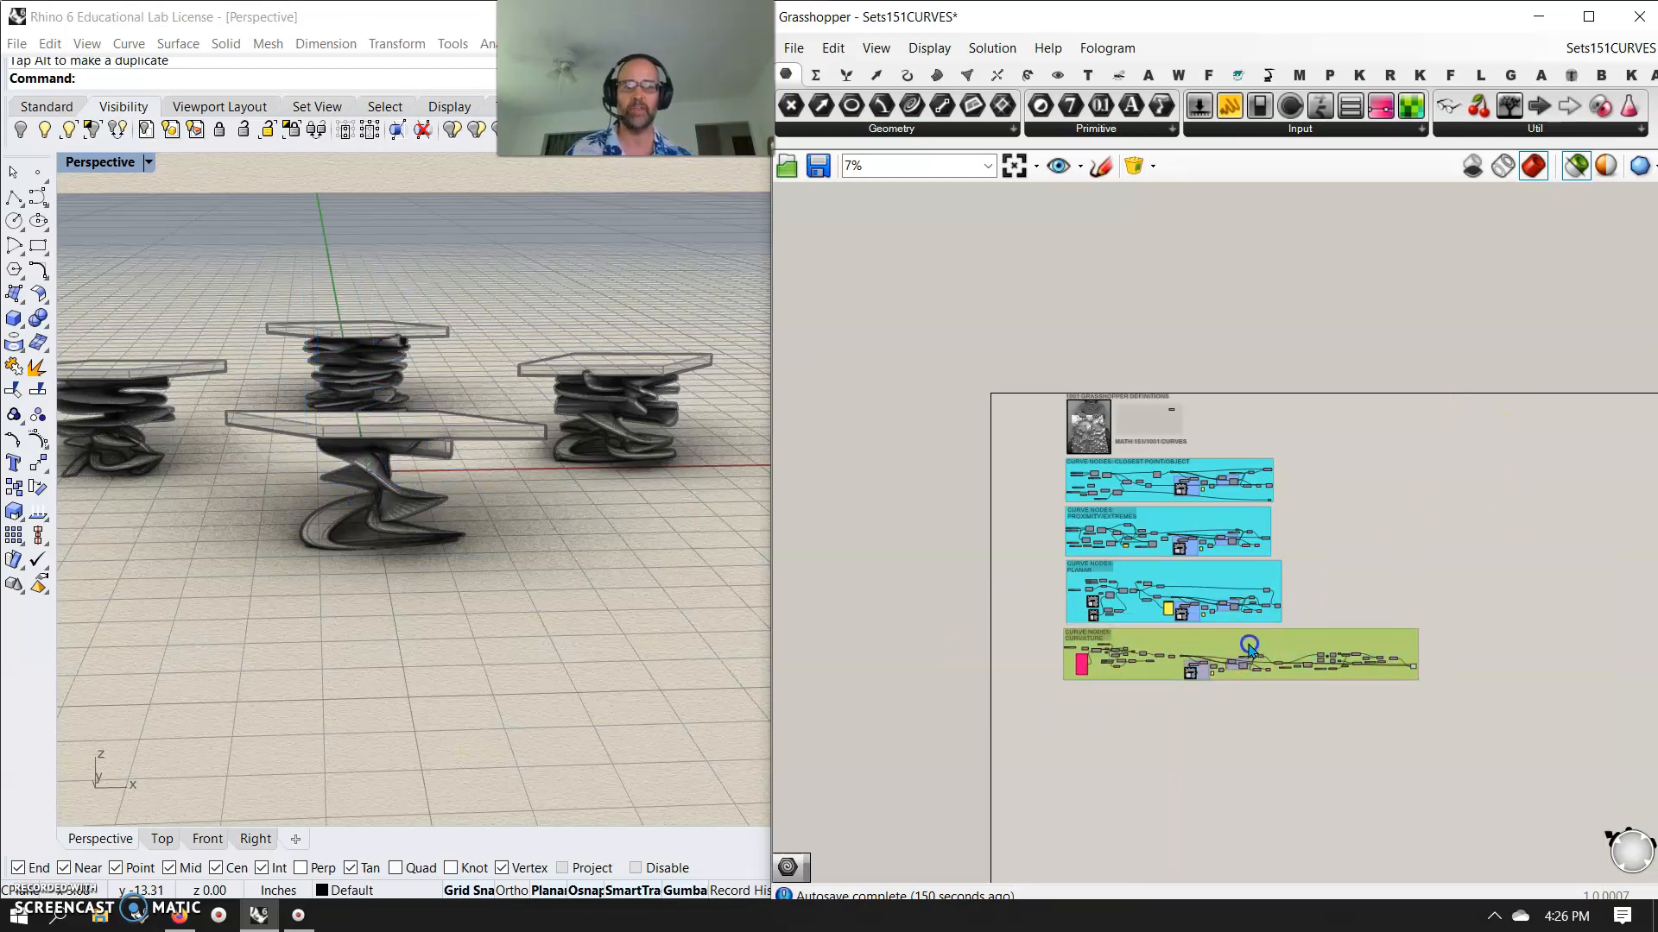
- Add a Curve Frame component on the empty canvas below the CURVE NODES: CURVATURE group
left_click(894, 79)
left_click(864, 128)
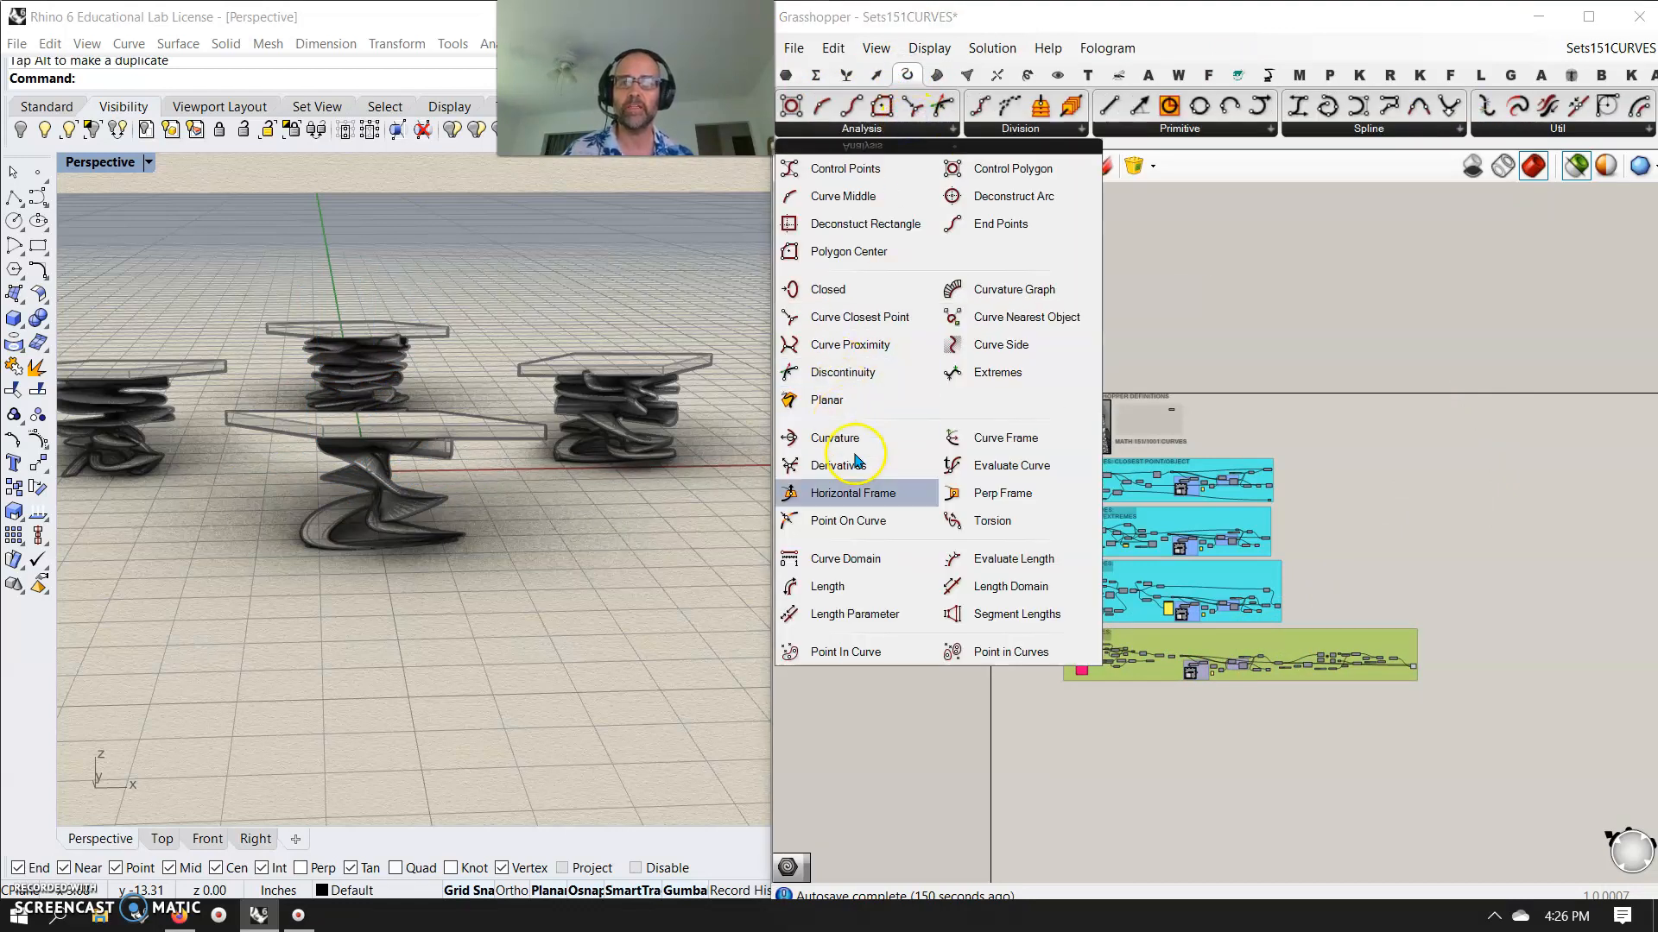
left_click(988, 439)
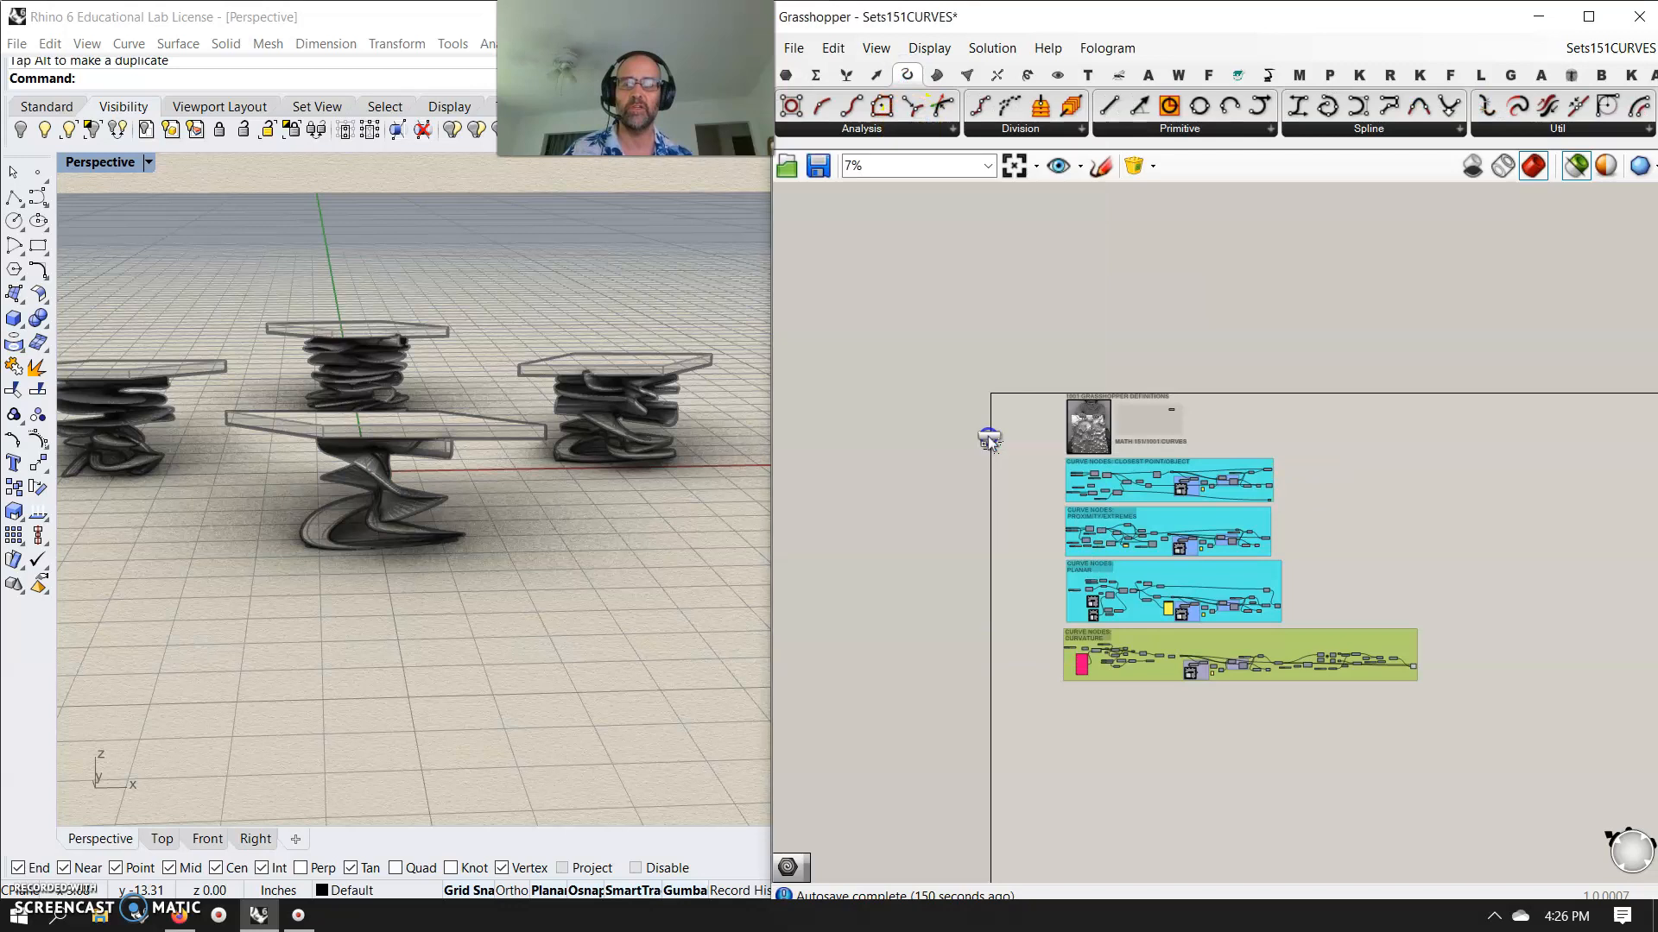
left_click(1092, 708)
scroll(1068, 781, "up", 5)
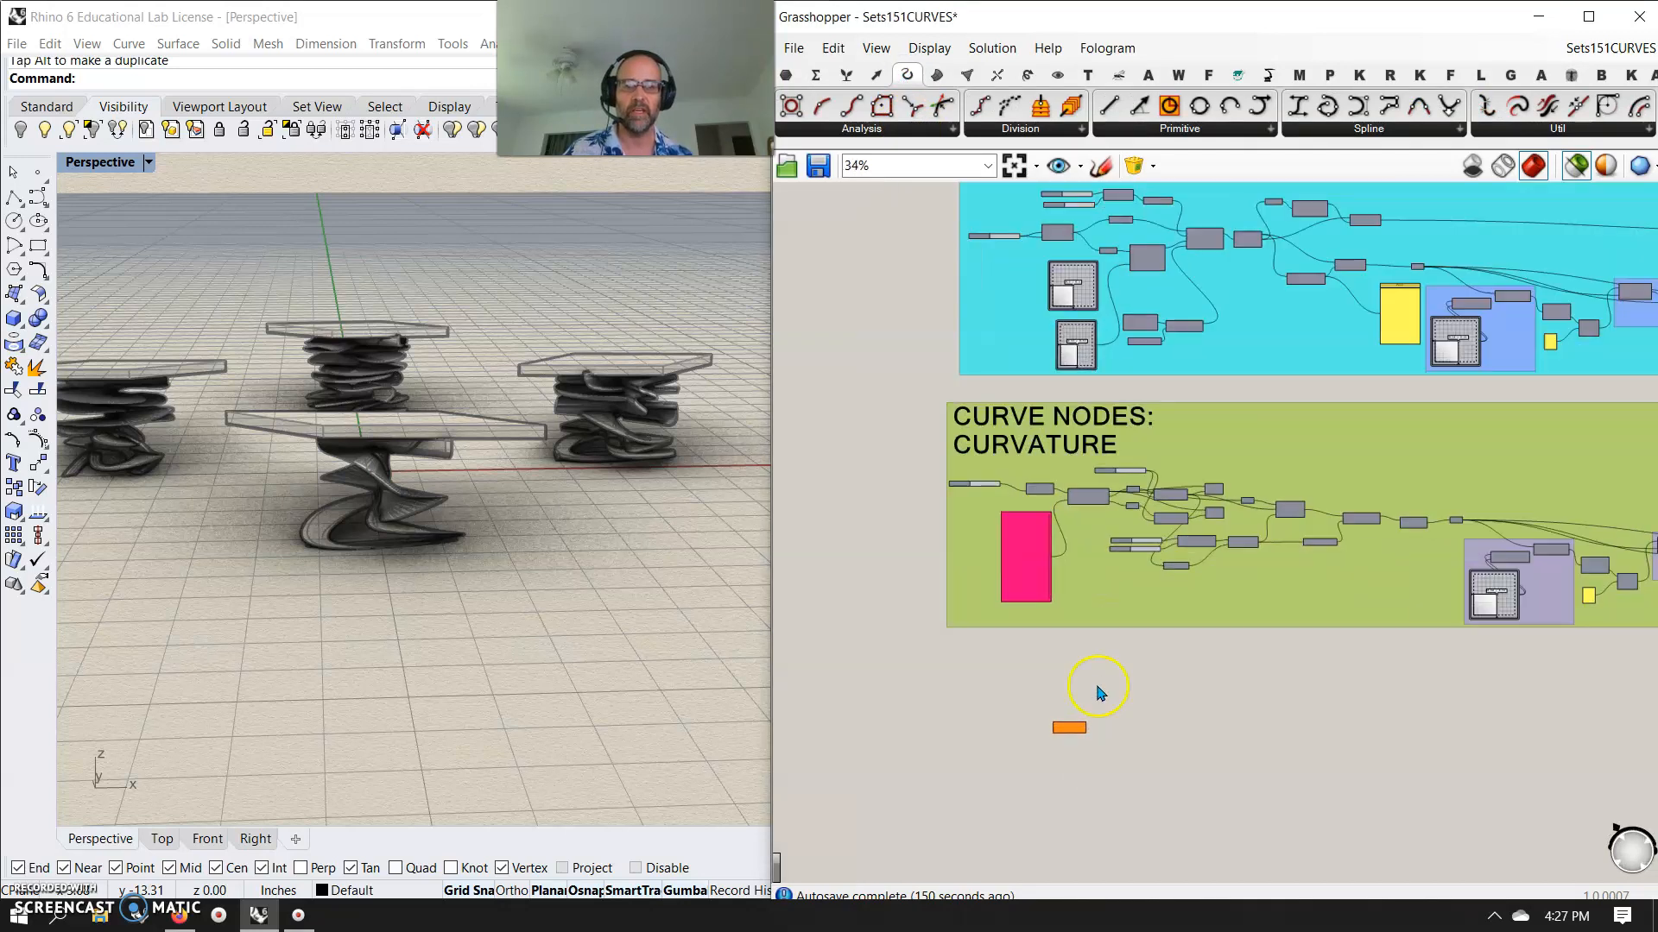
scroll(1036, 682, "up", 6)
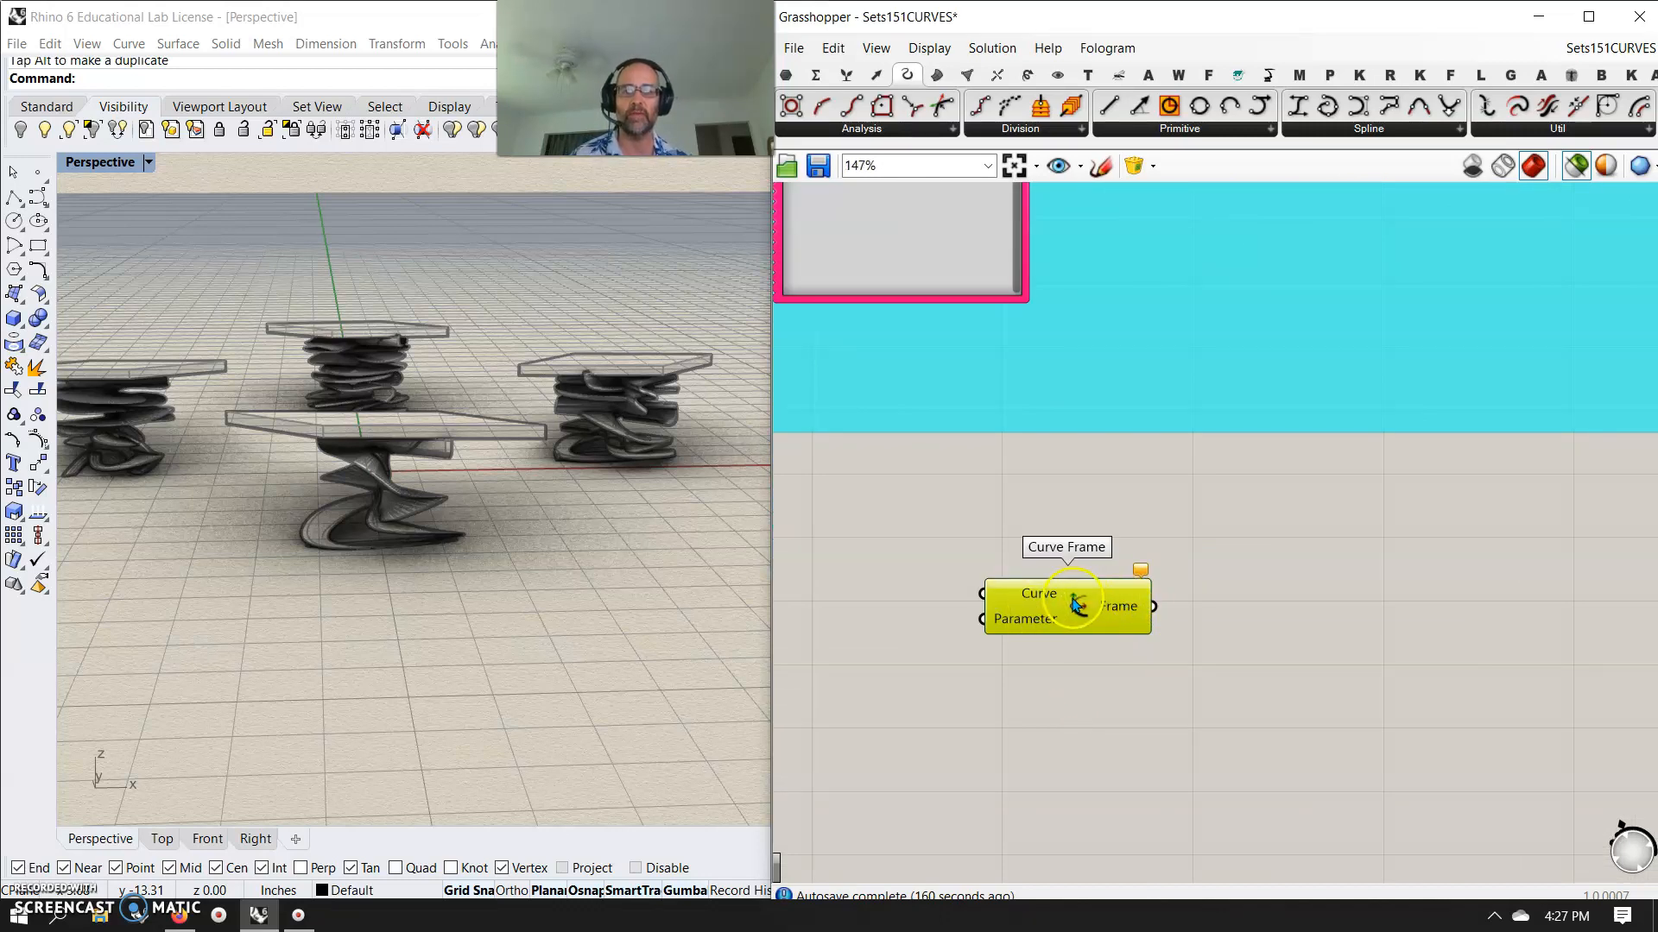
scroll(1078, 619, "down", 2)
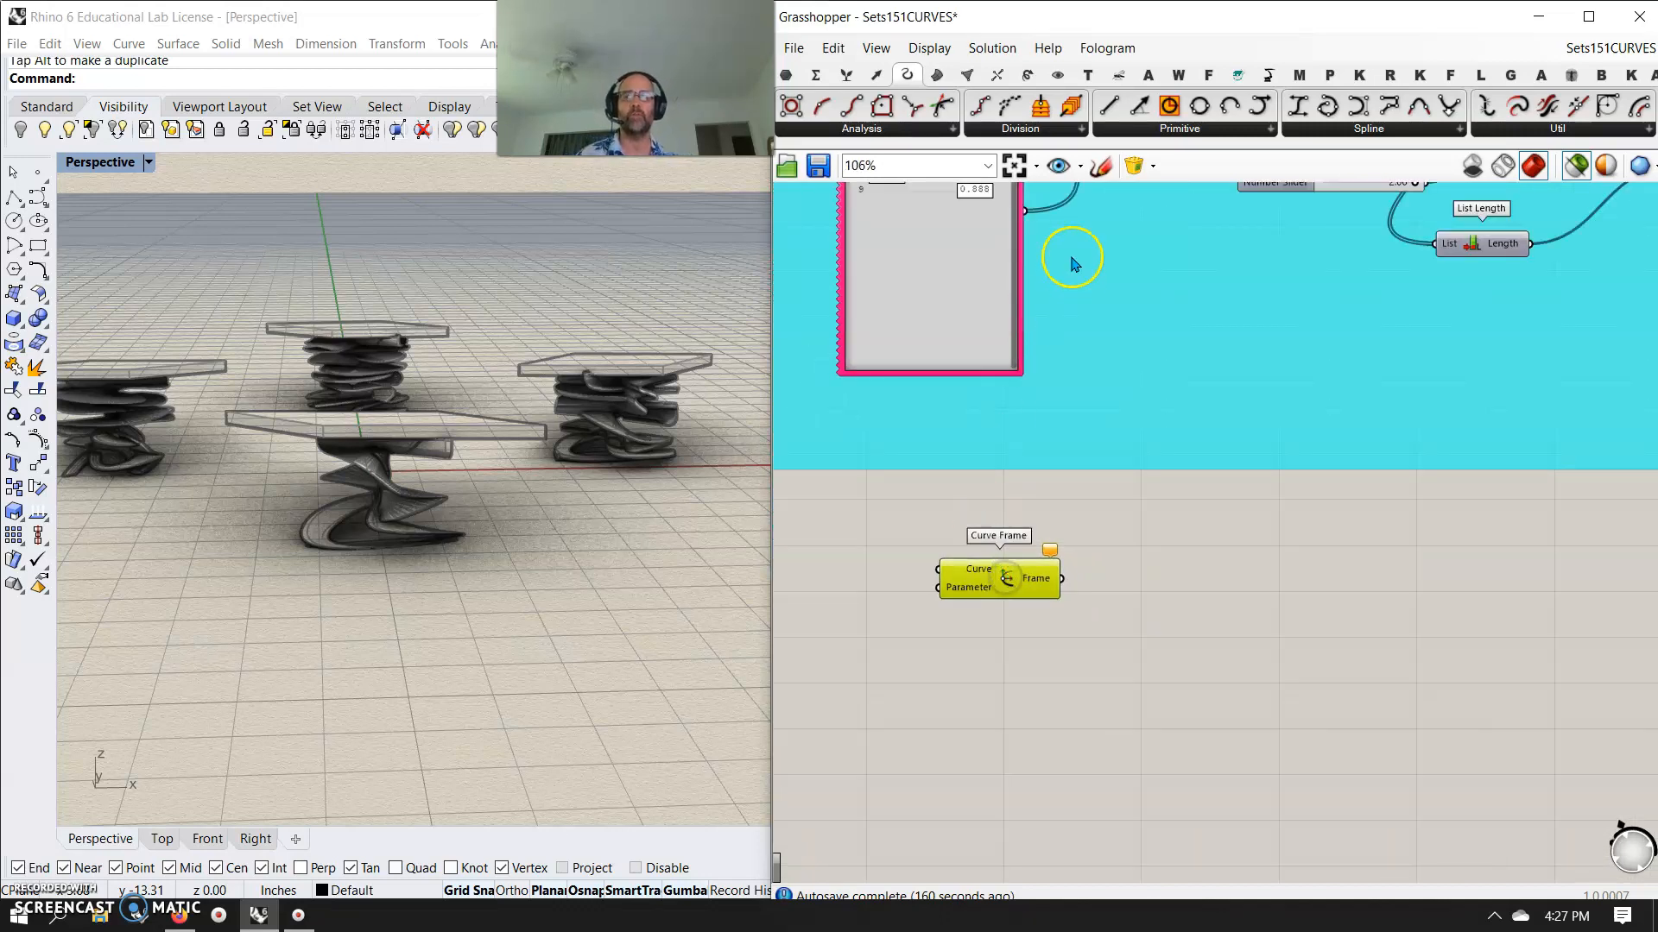
- Add Derivatives and Evaluate Curve components, stacked in a column beneath the Curve Frame component
left_click(869, 129)
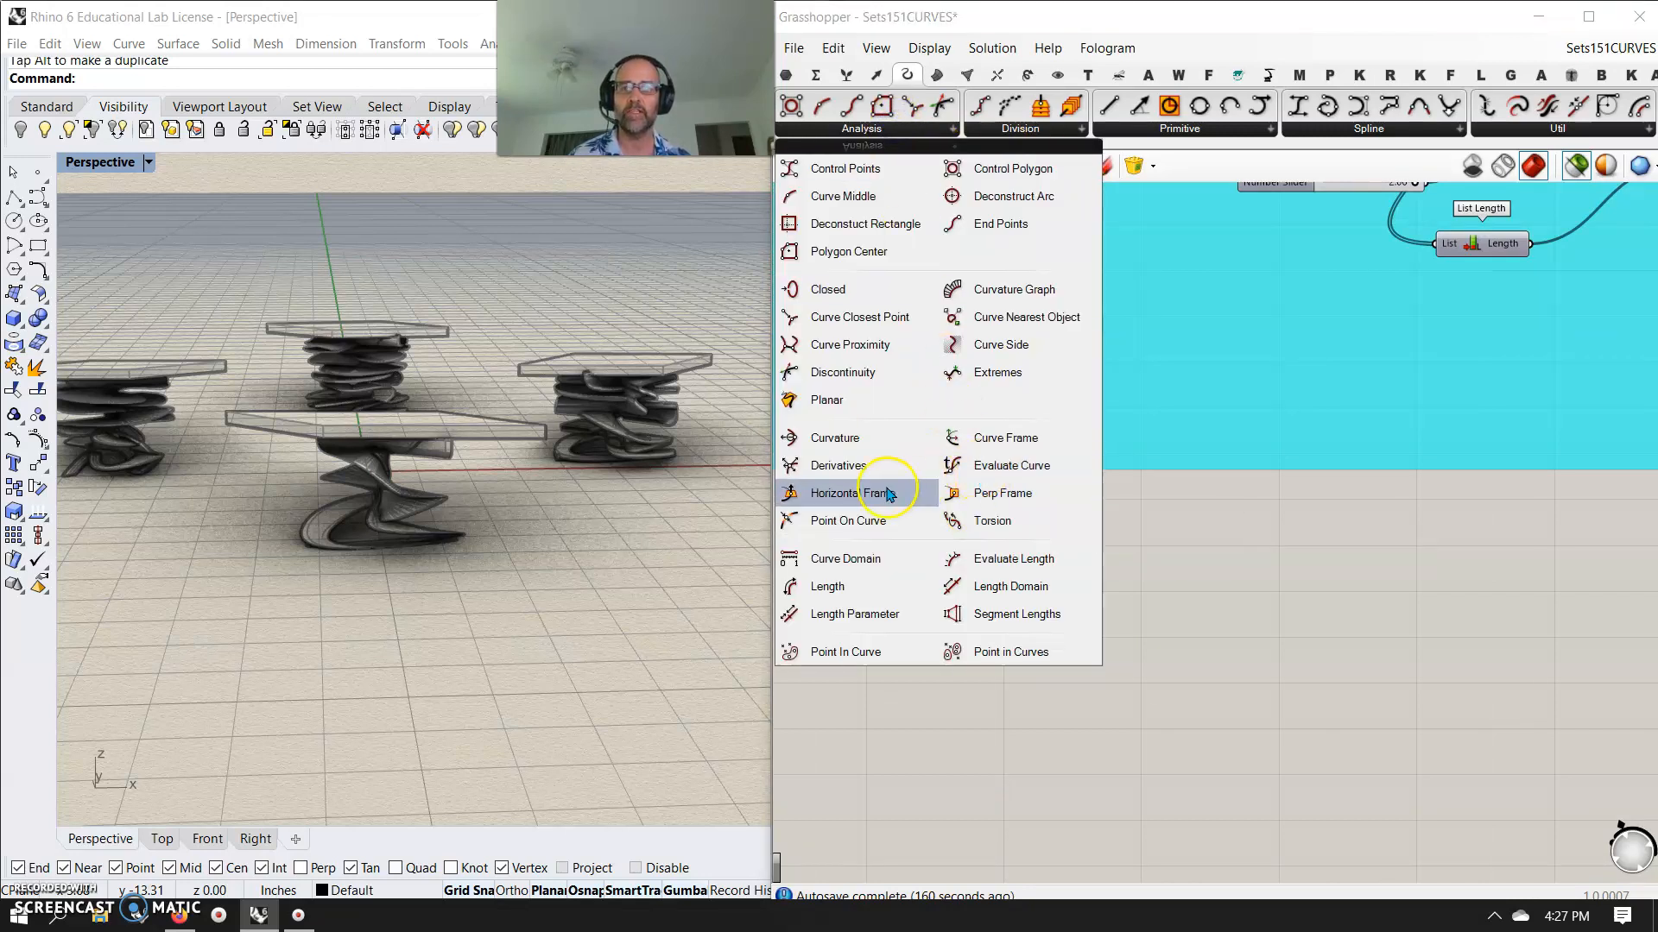
left_click_drag(846, 467, 986, 688)
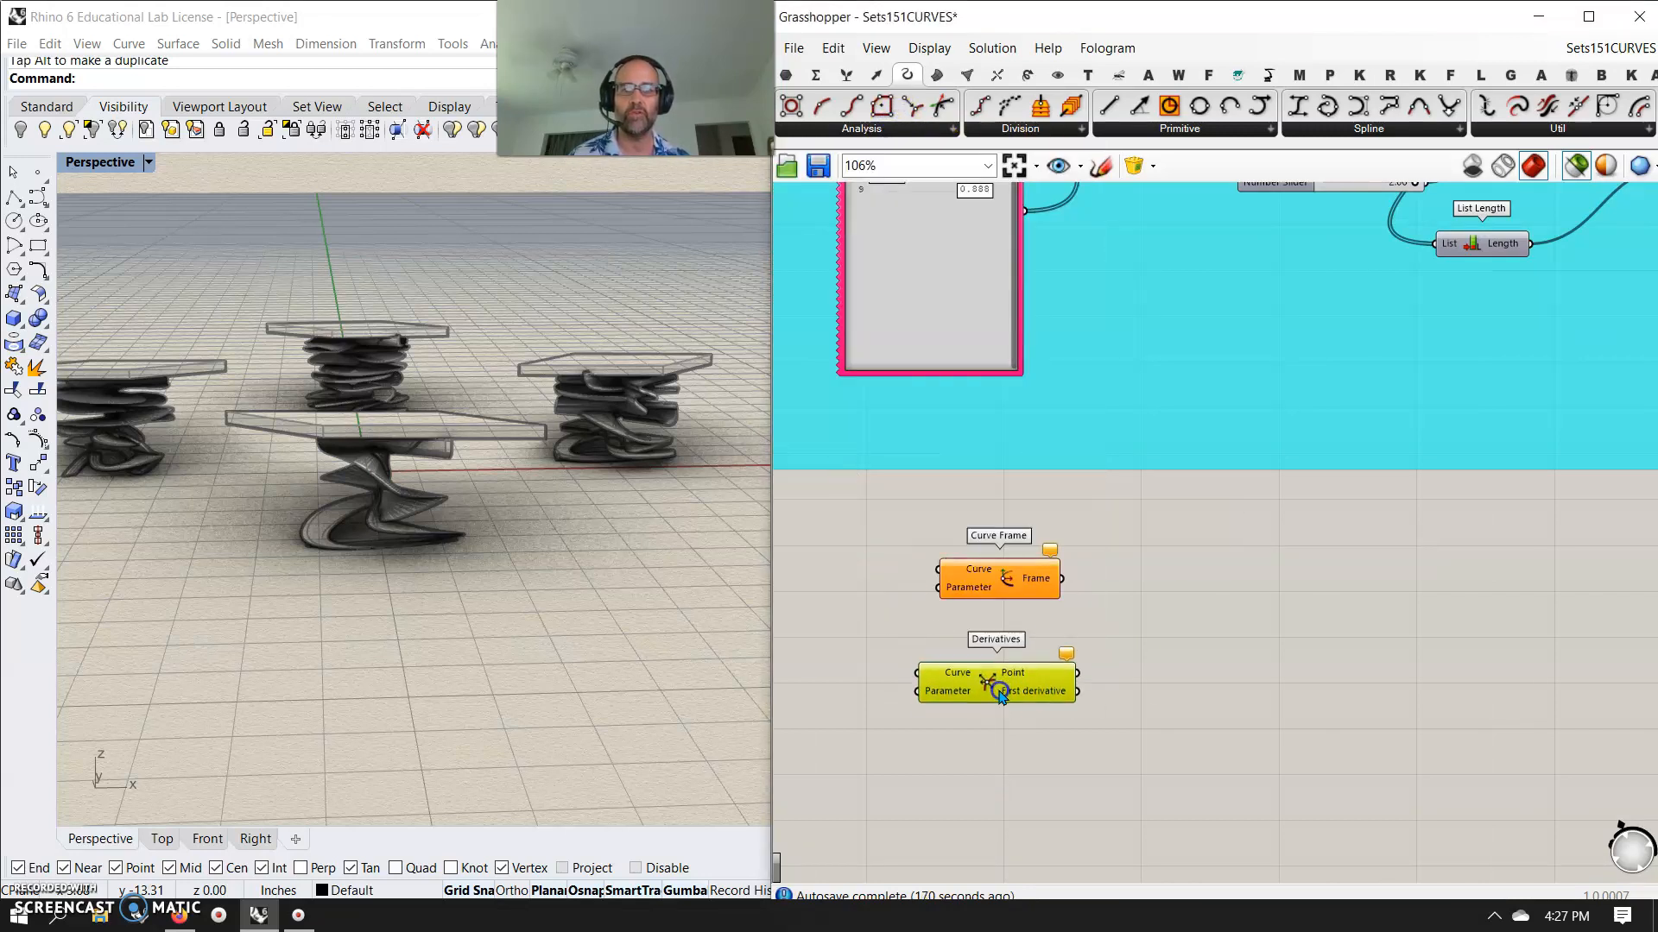
left_click(861, 131)
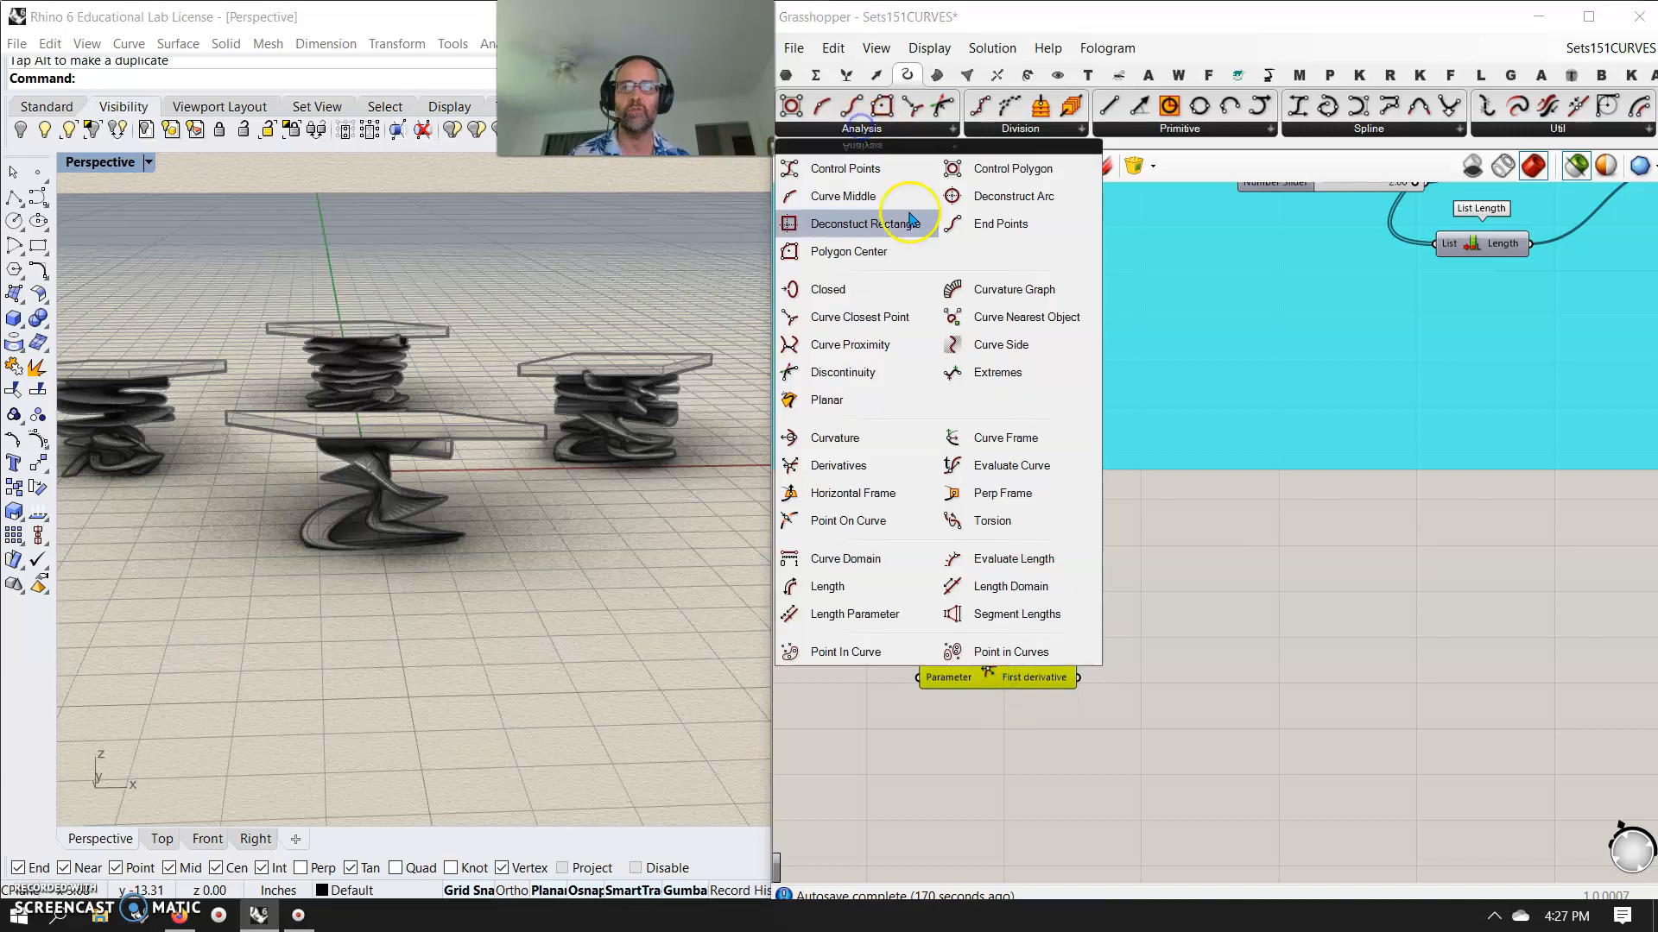
left_click_drag(968, 463, 999, 459)
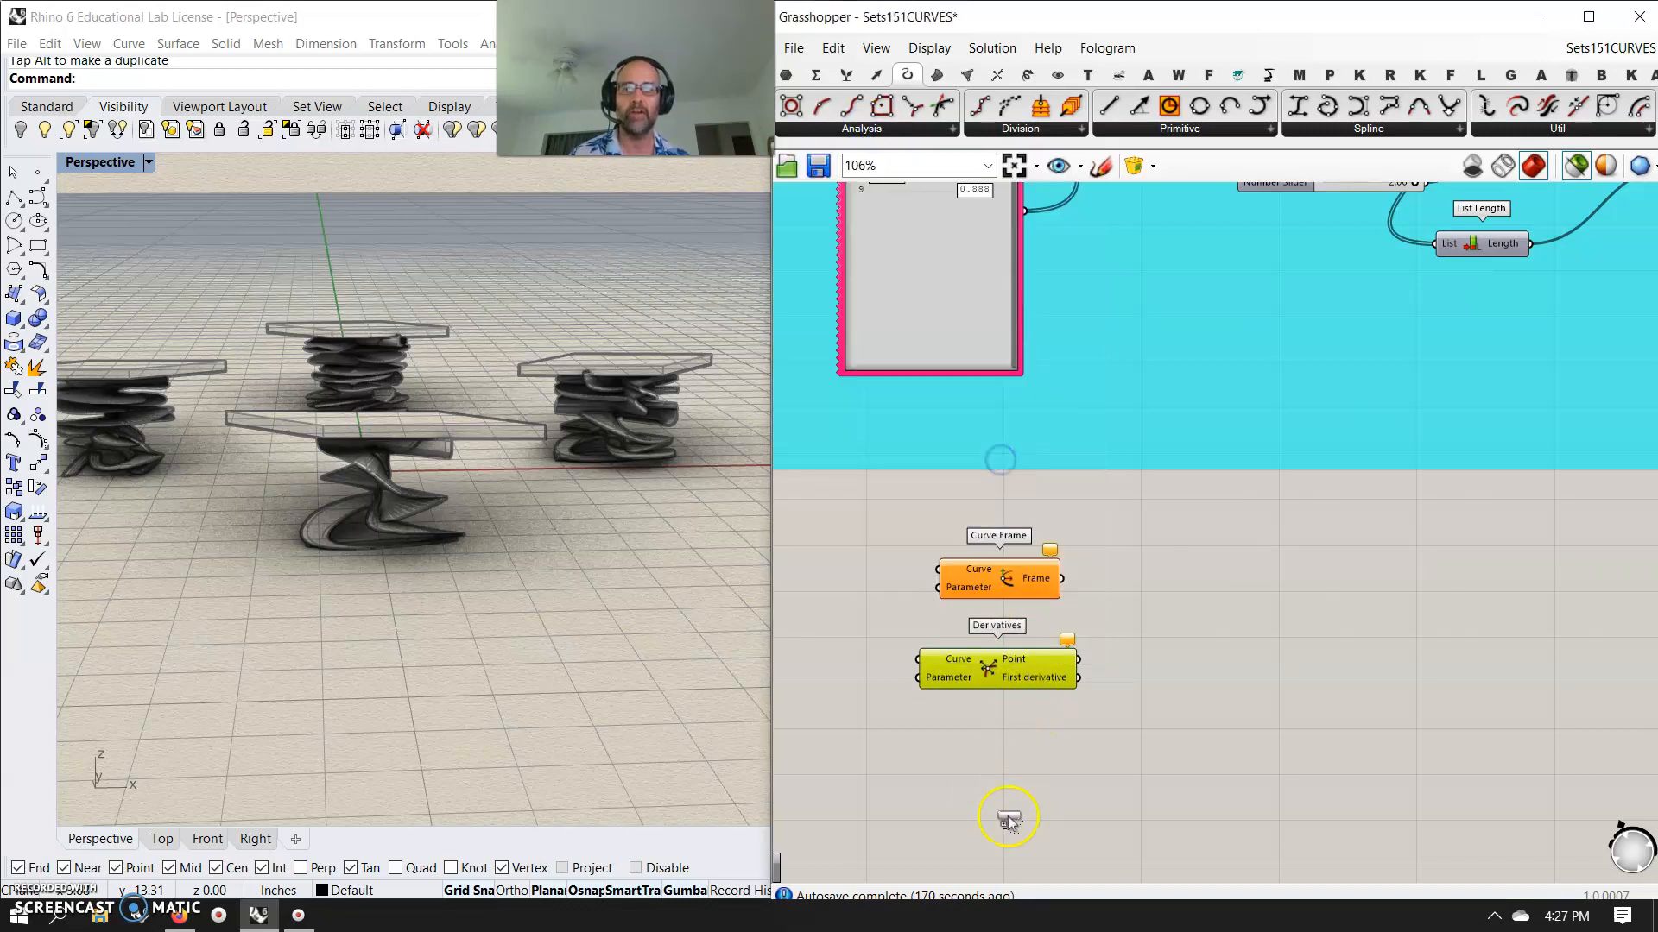
left_click_drag(1008, 820, 999, 760)
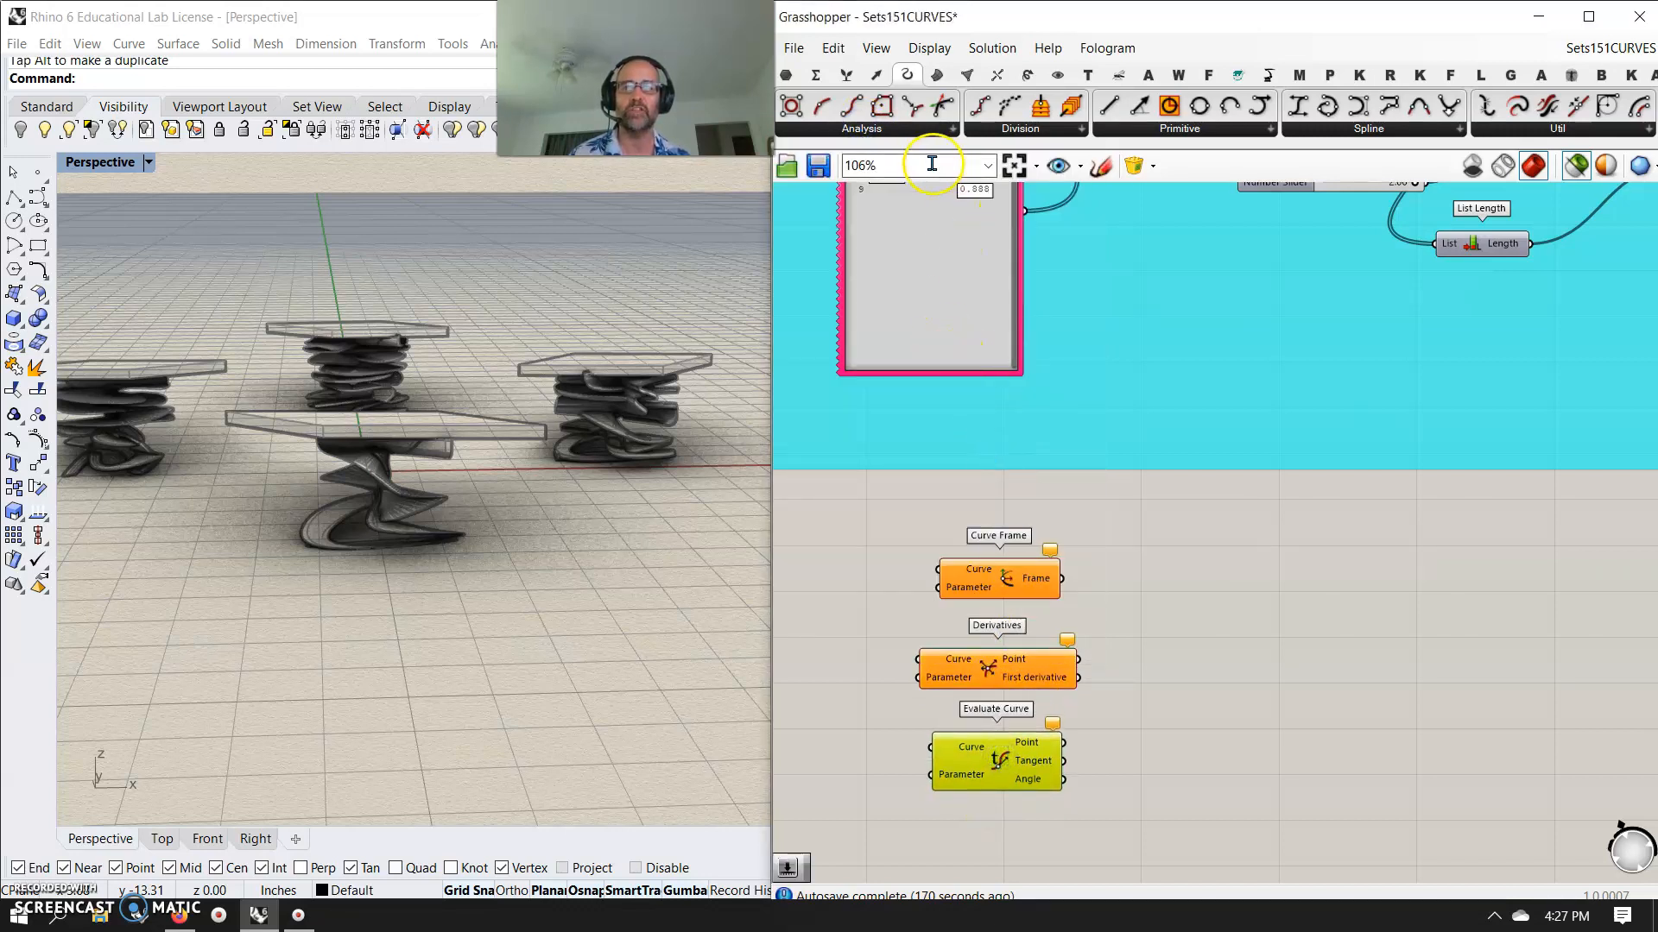
- Add a Perp Frame component beneath Evaluate Curve and a Torsion component to the right of Derivatives
left_click(899, 138)
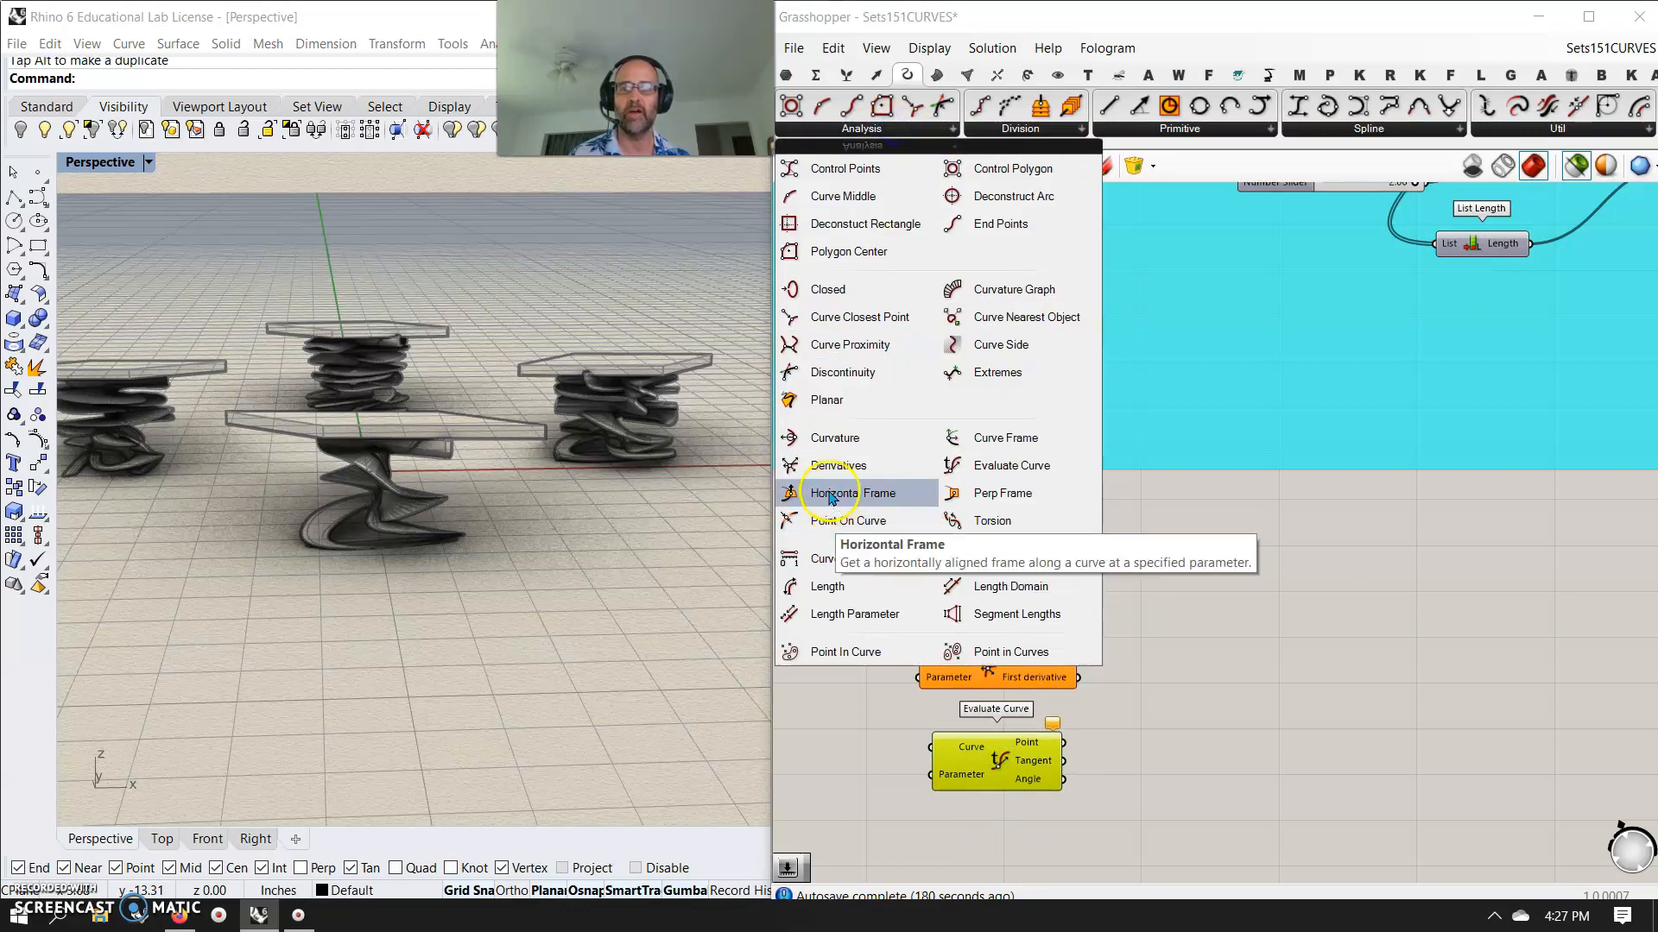
left_click(988, 498)
left_click(985, 853)
left_click(868, 130)
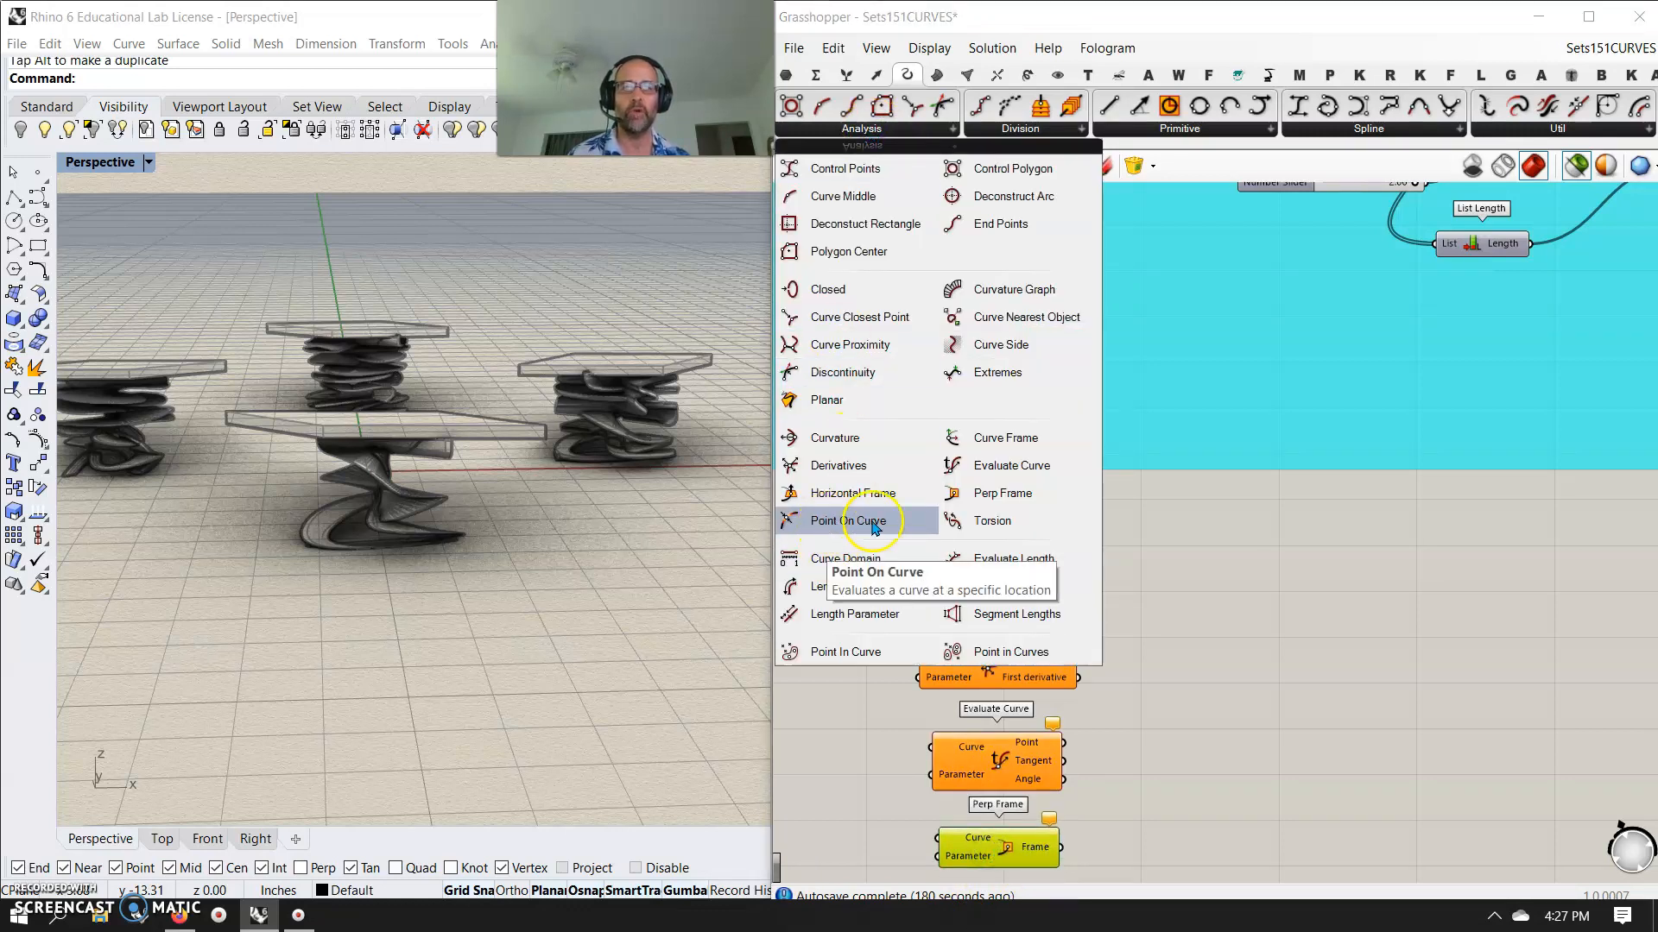
left_click(984, 520)
left_click(1235, 803)
left_click_drag(1234, 805, 1297, 679)
- Put the Torsion component into a group of its own
left_click_drag(1407, 740, 1188, 590)
right_click(1213, 556)
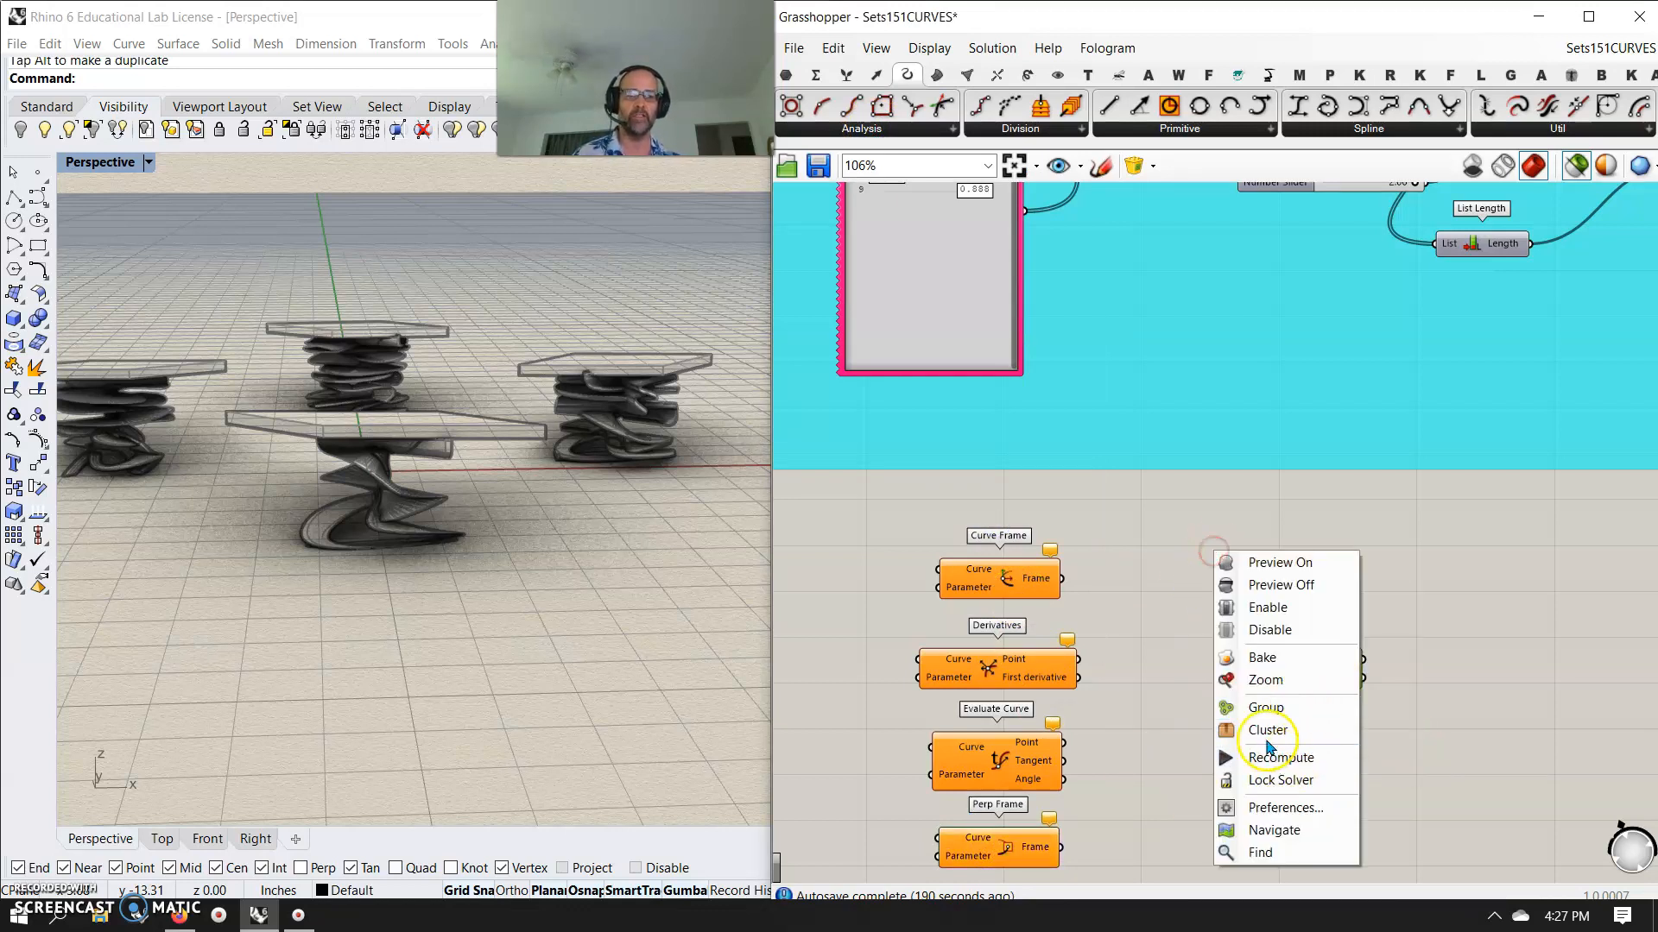
left_click(1259, 712)
- Colour the group around the Torsion component pinkish red
right_click(1322, 699)
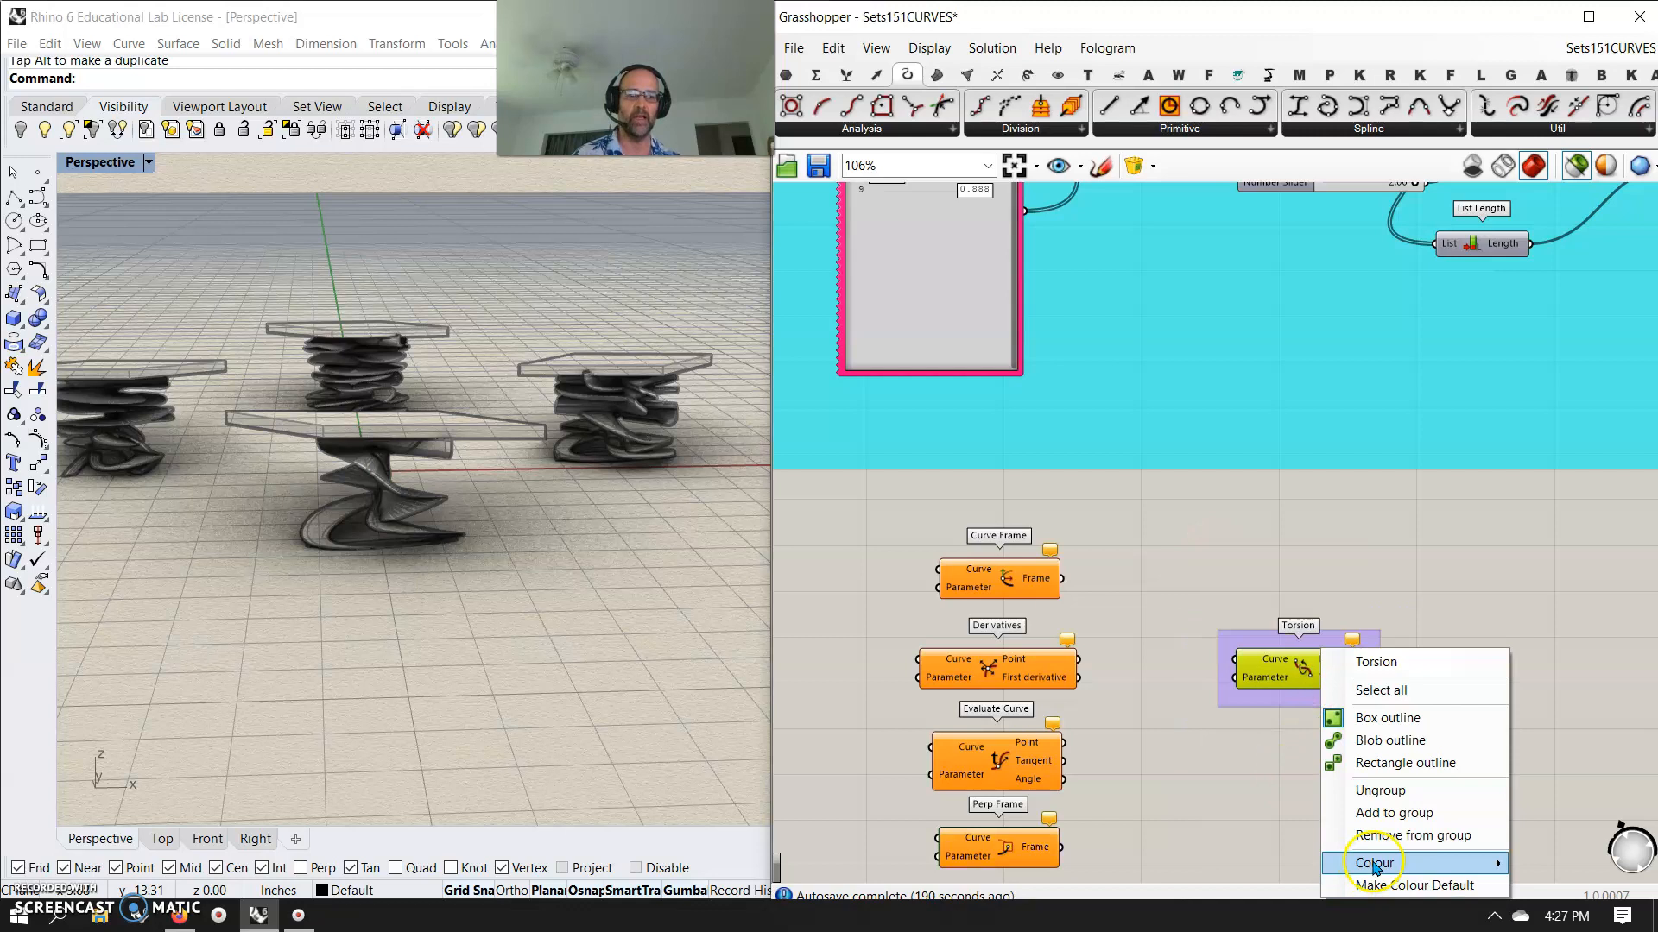
mouse_move(1377, 866)
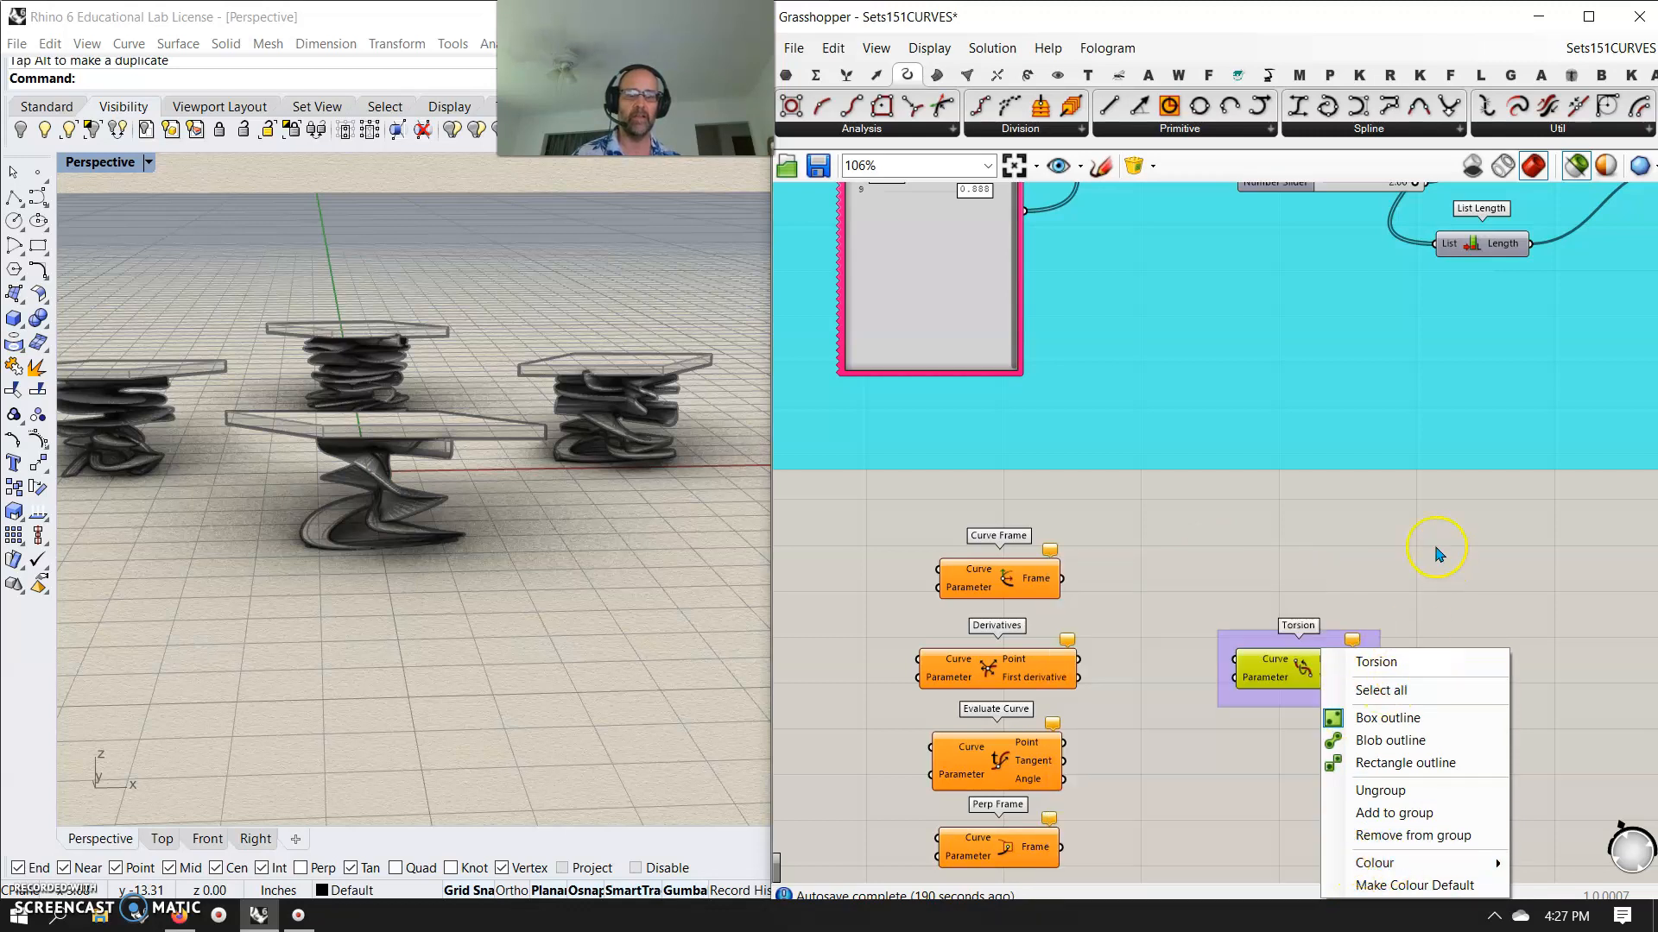
scroll(1301, 732, "up", 4)
right_click(1230, 734)
mouse_move(1271, 865)
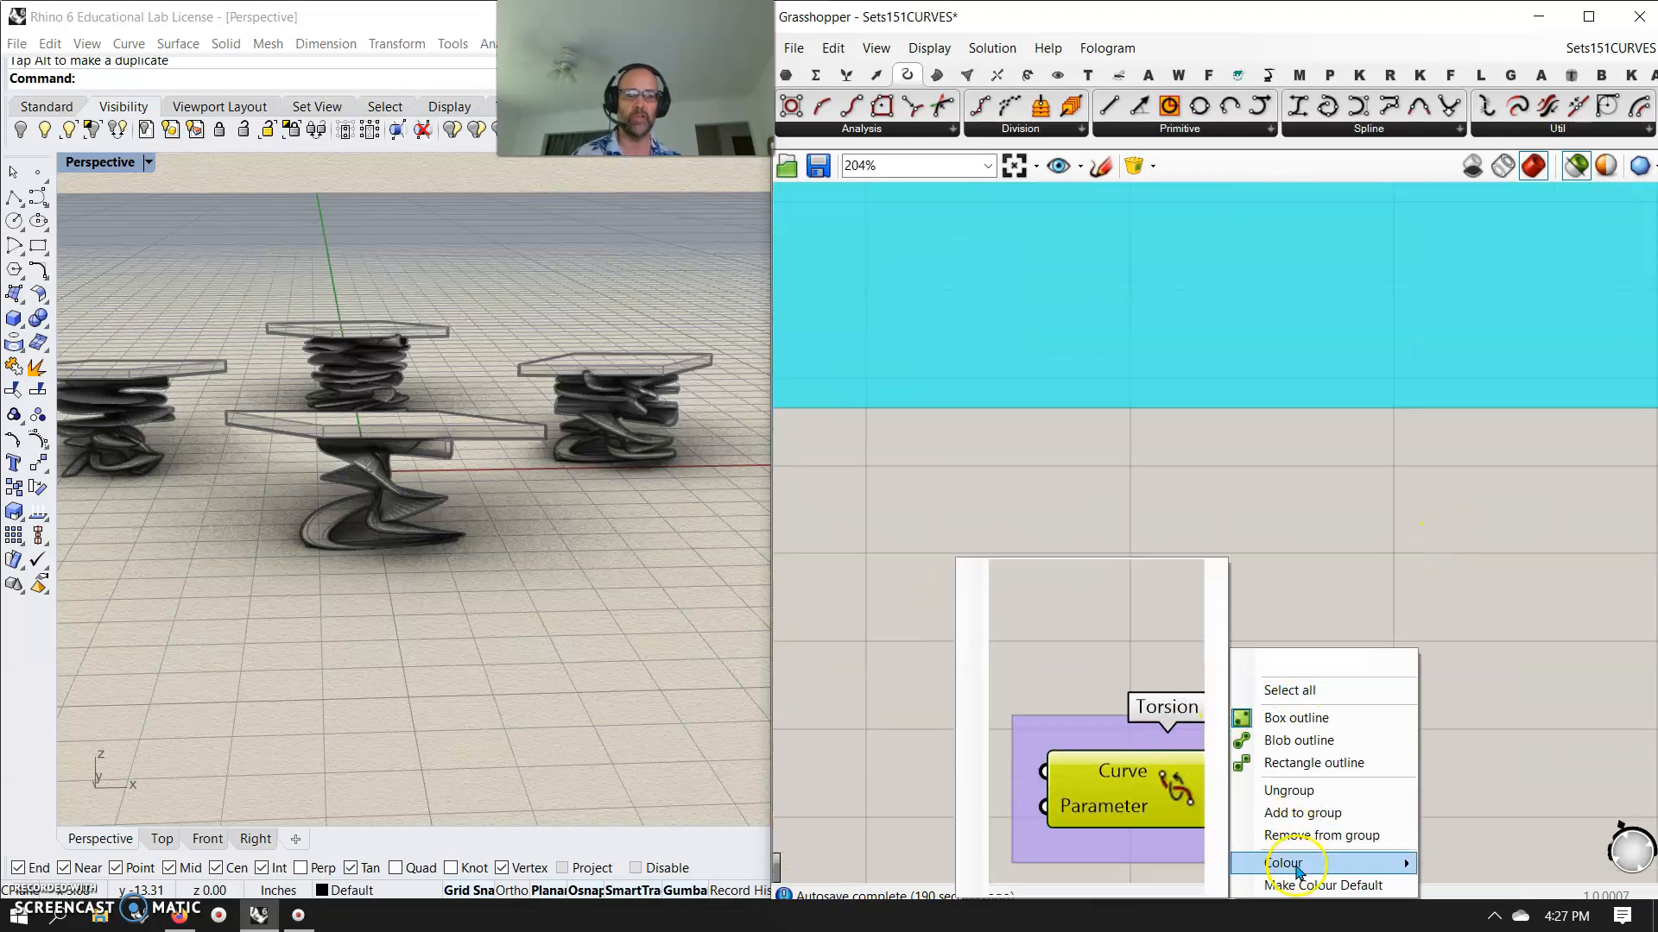
left_click_drag(1169, 746, 1161, 755)
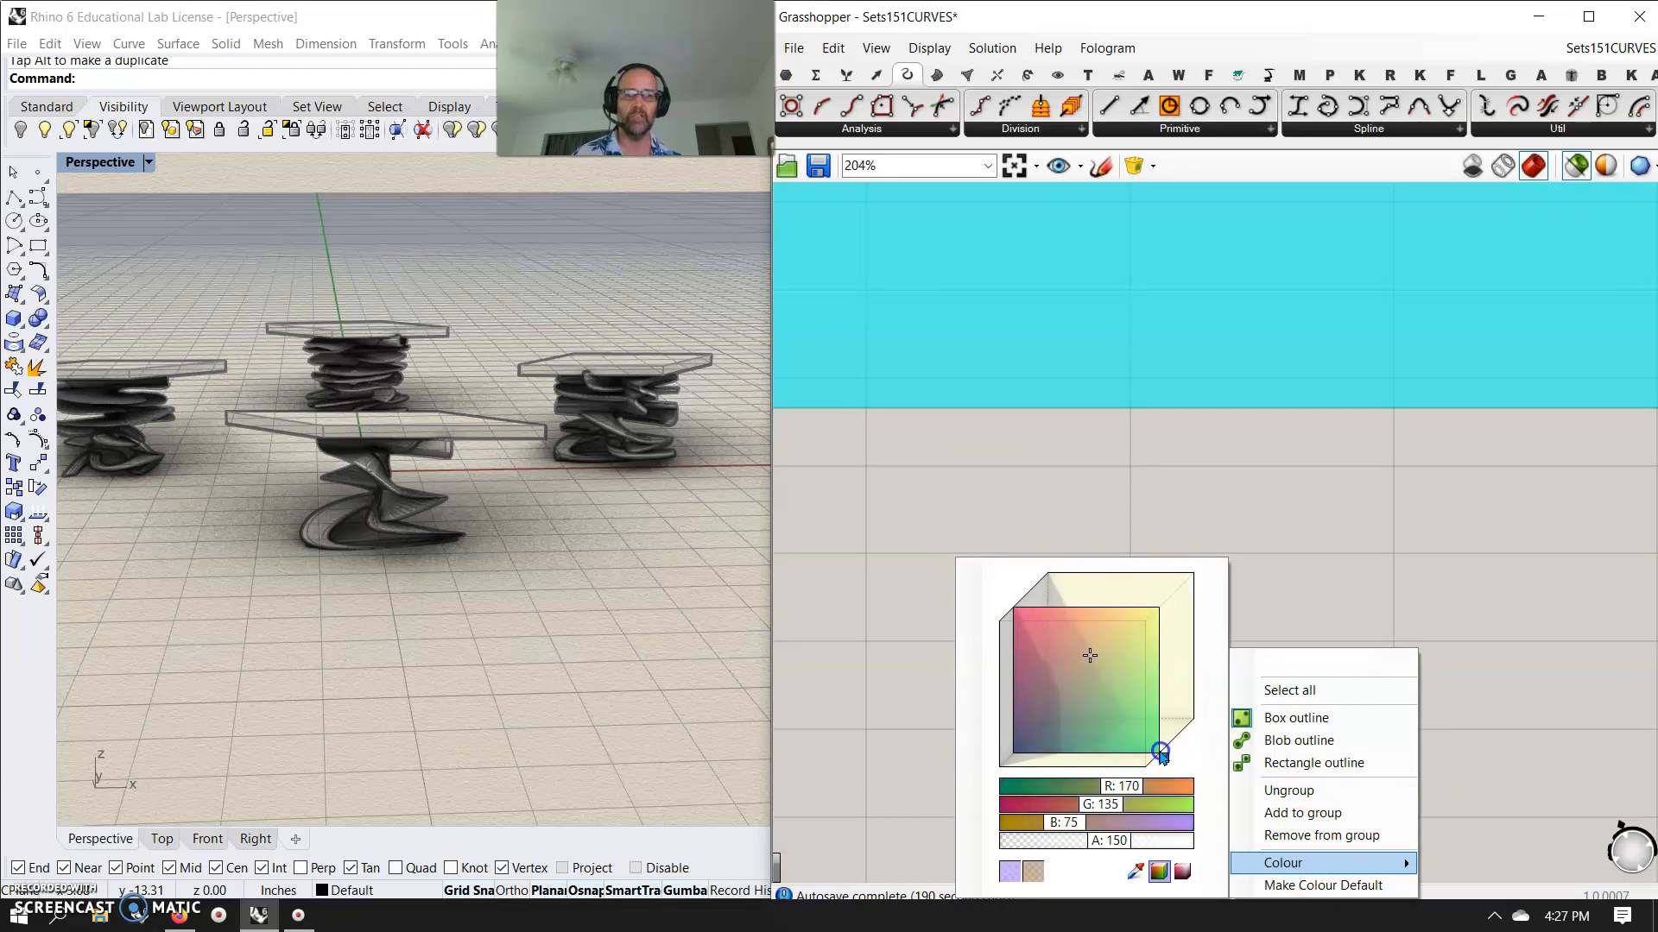
left_click_drag(1077, 652, 1098, 566)
left_click(1209, 811)
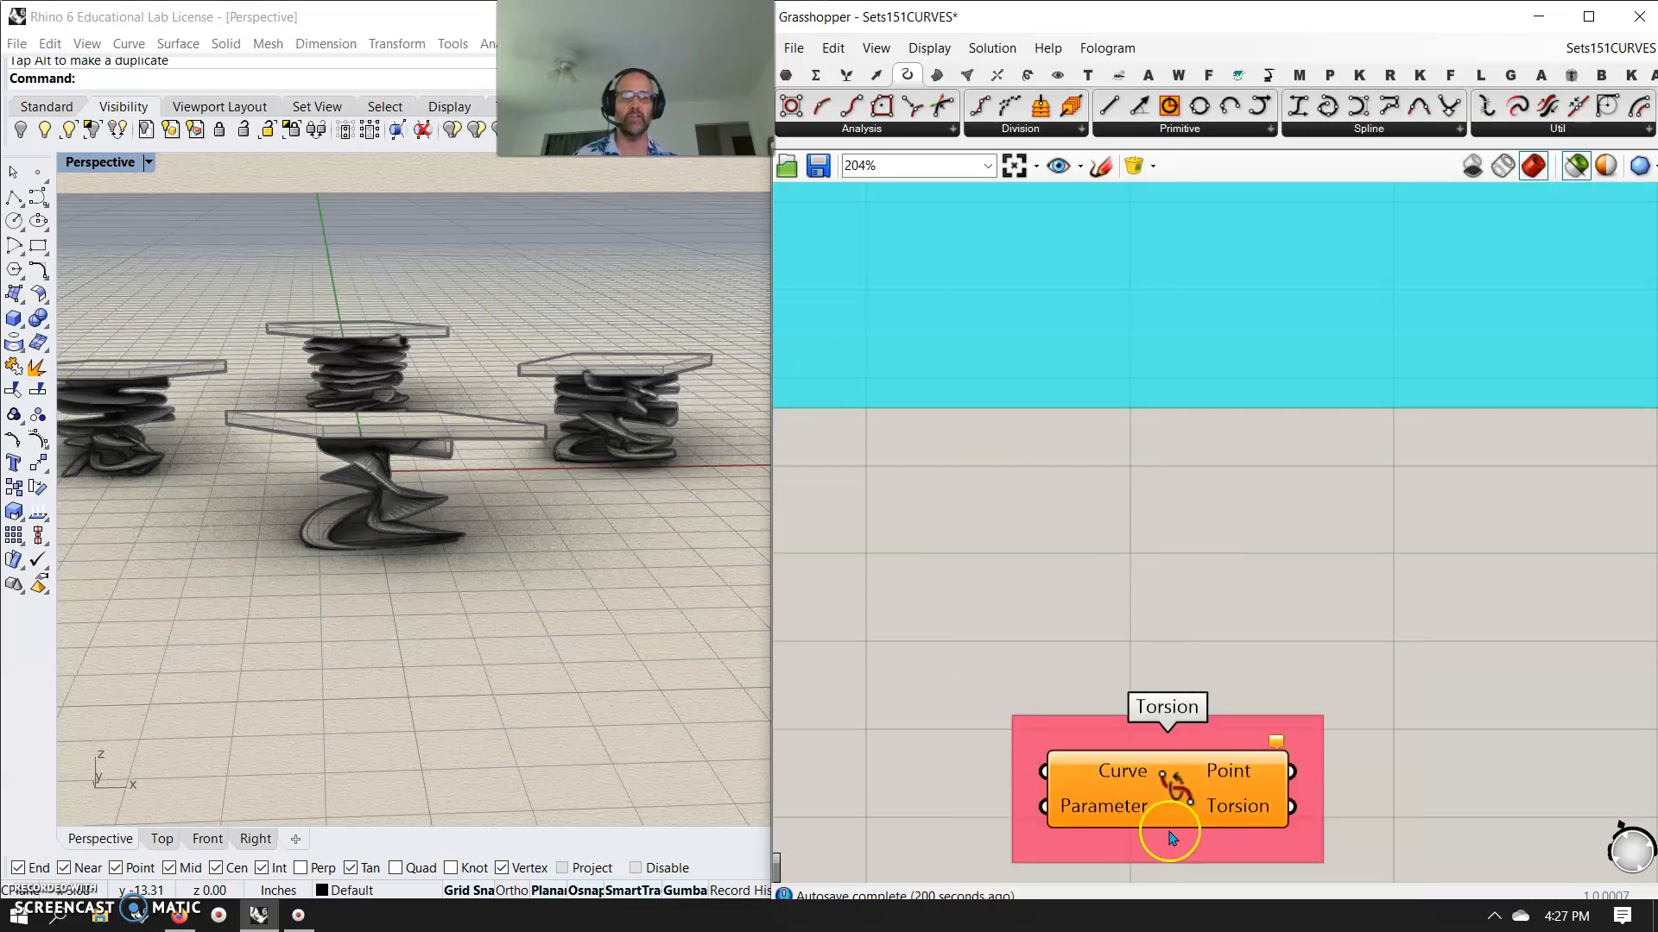
scroll(1053, 777, "down", 8)
right_click_drag(1079, 758, 1079, 732)
right_click_drag(415, 554, 505, 584)
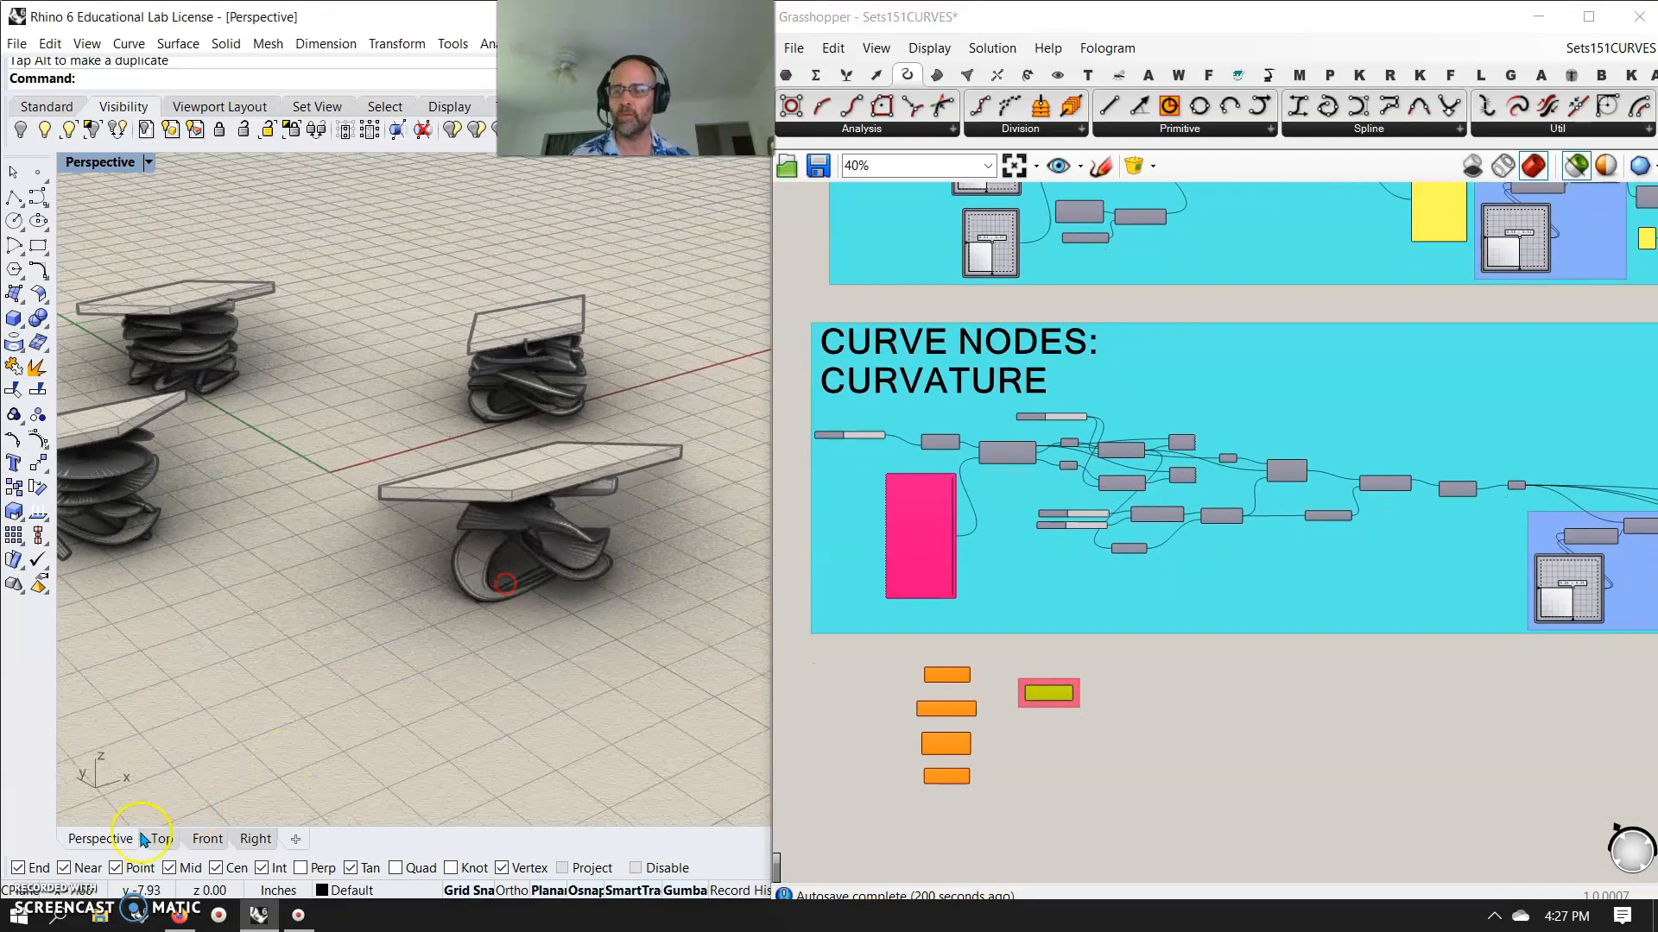